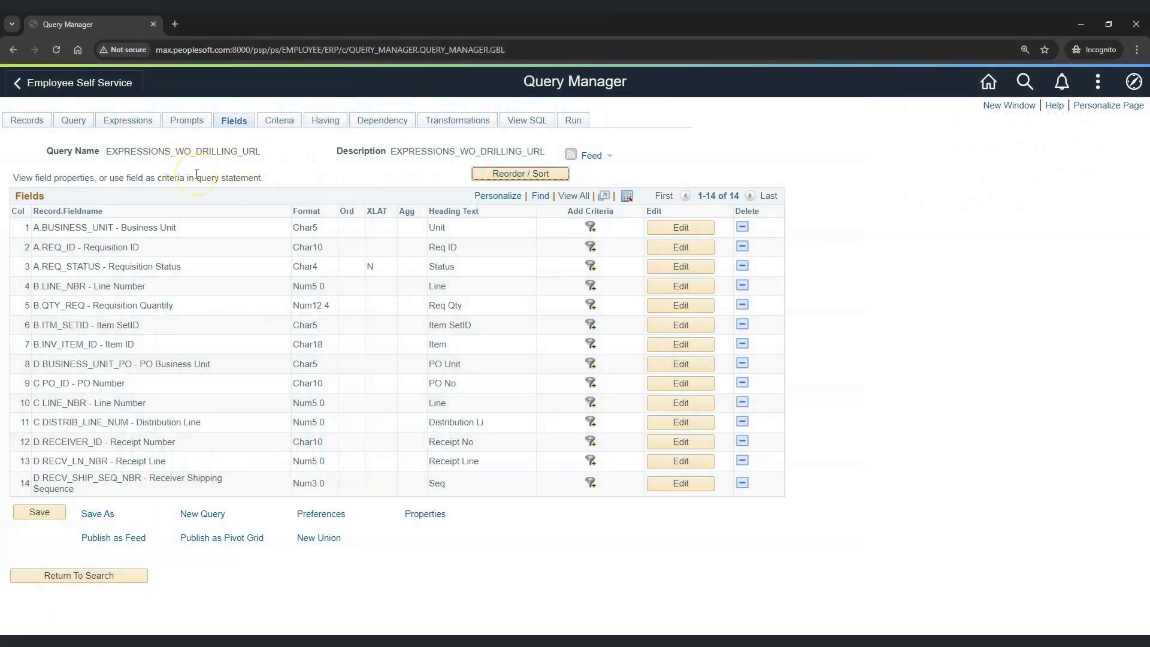
- Review the chosen records of EXPRESSIONS_WO_DRILLING_URL, run the query, and examine the requisition, PO and receipt values in its first row
click(78, 121)
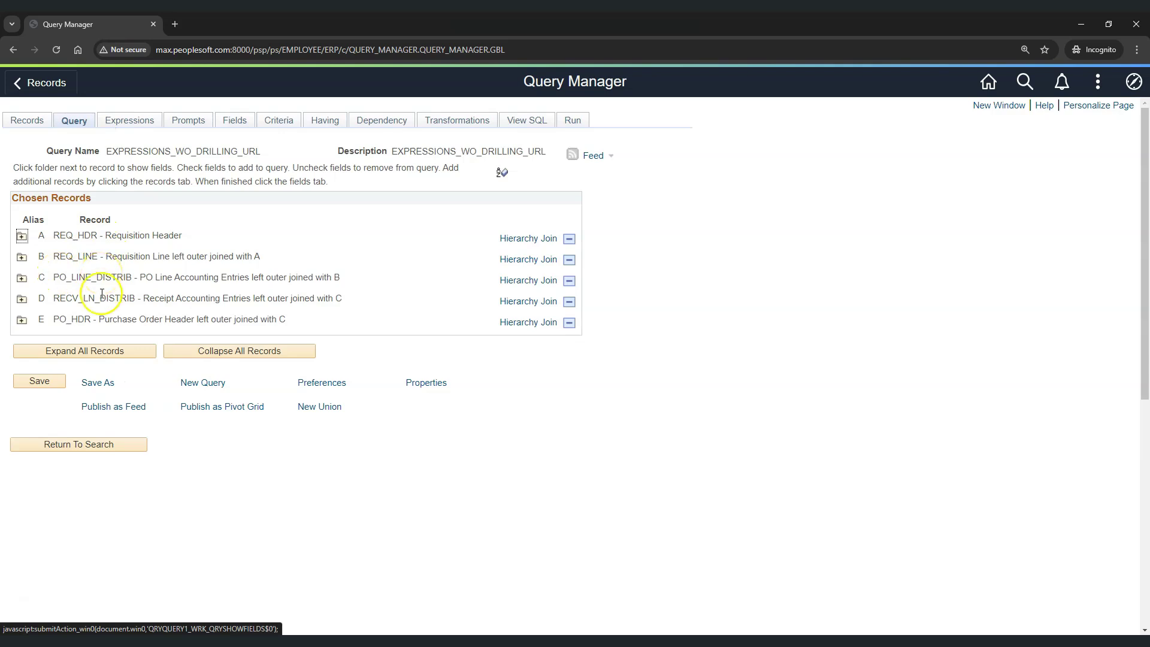
click(572, 121)
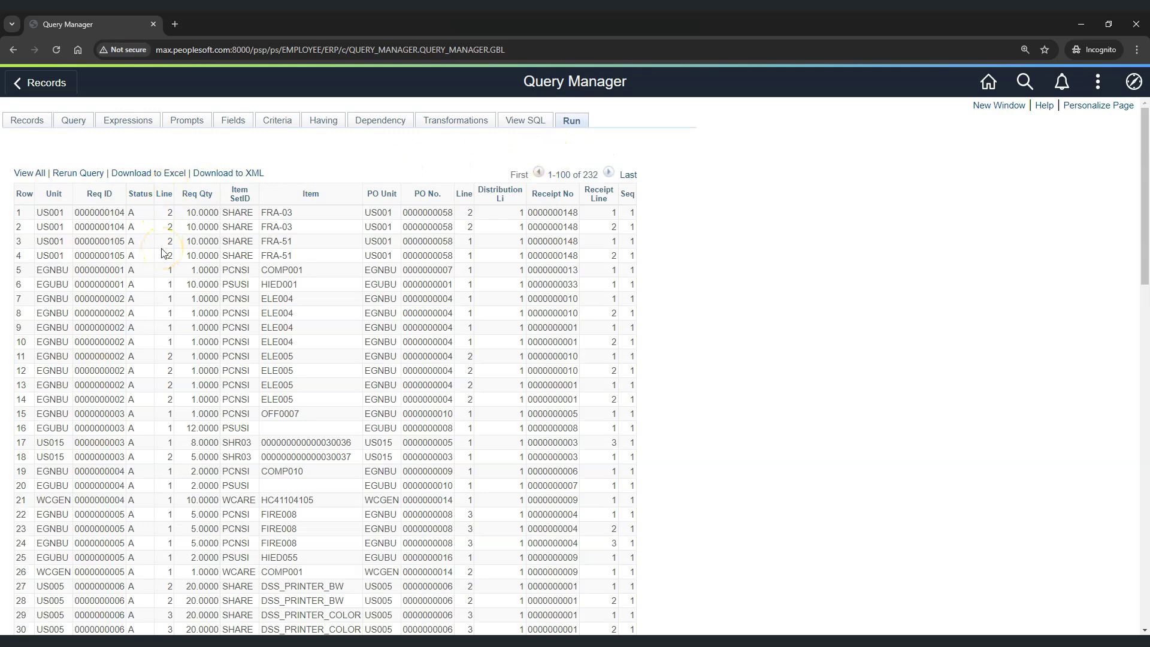
drag(44, 213, 127, 216)
click(181, 224)
drag(364, 213, 430, 212)
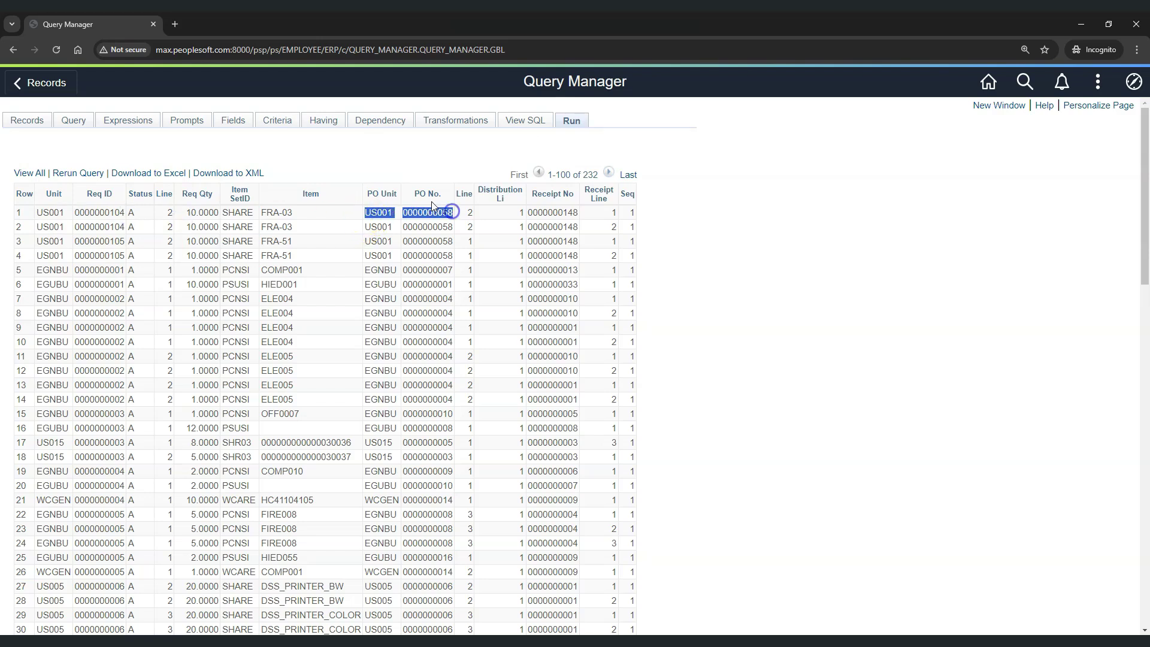
drag(528, 213, 576, 213)
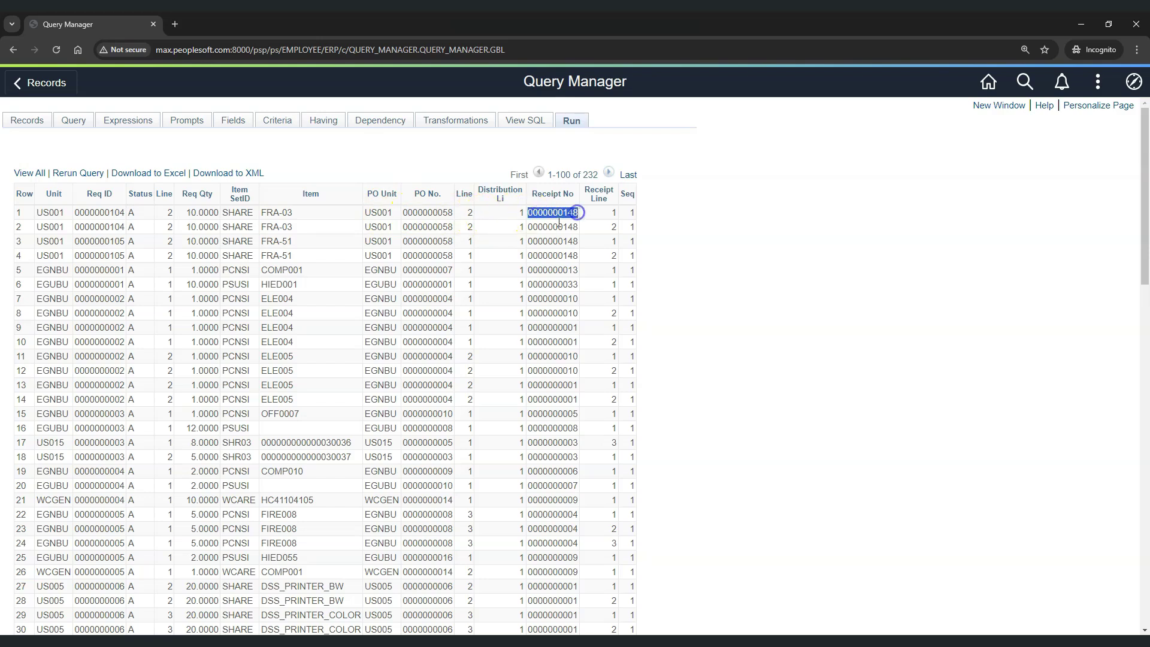
click(486, 222)
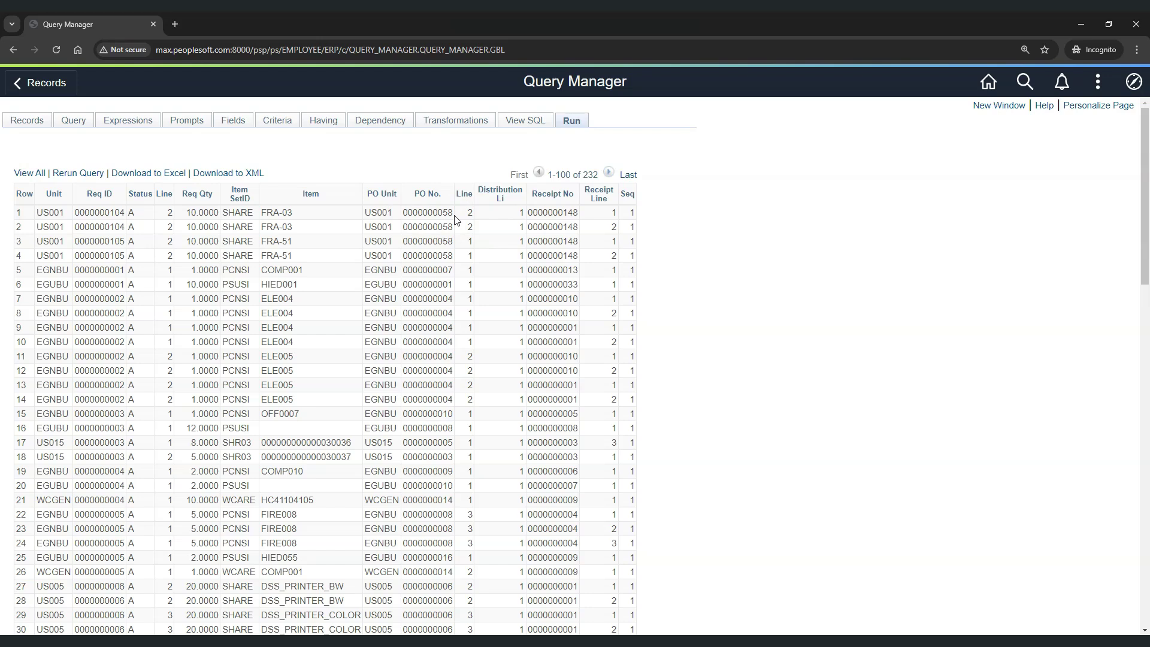
- Open a new window and go to the search for existing purchase orders under Add/Update POs
click(993, 114)
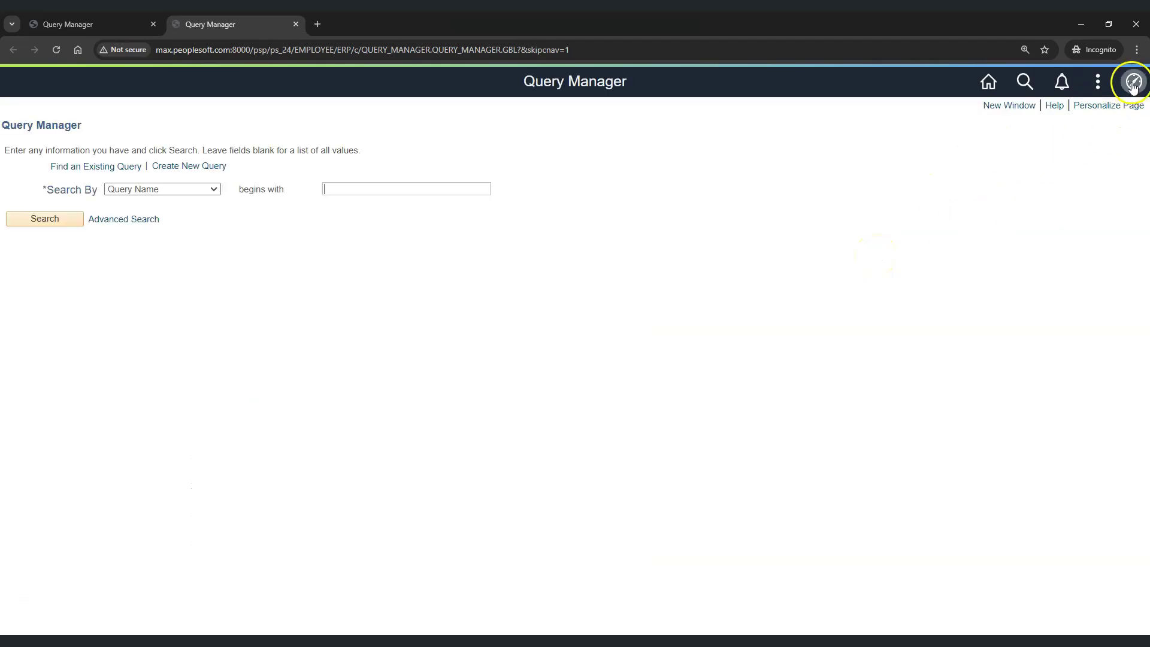
click(1133, 85)
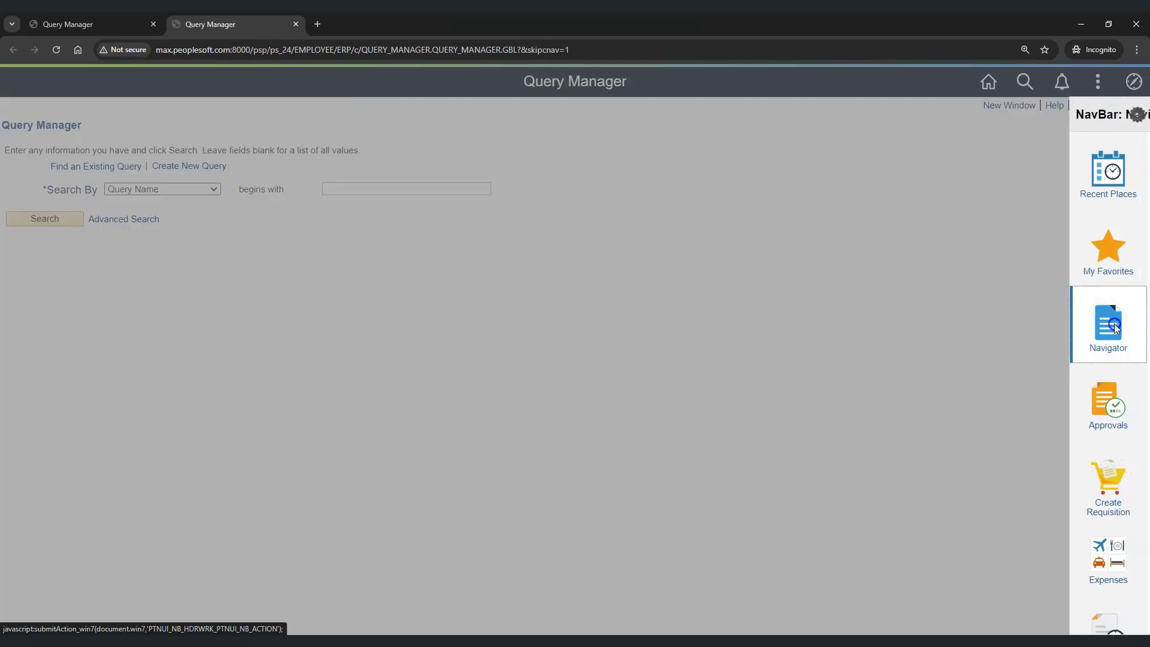
click(1115, 327)
click(1016, 283)
click(1035, 368)
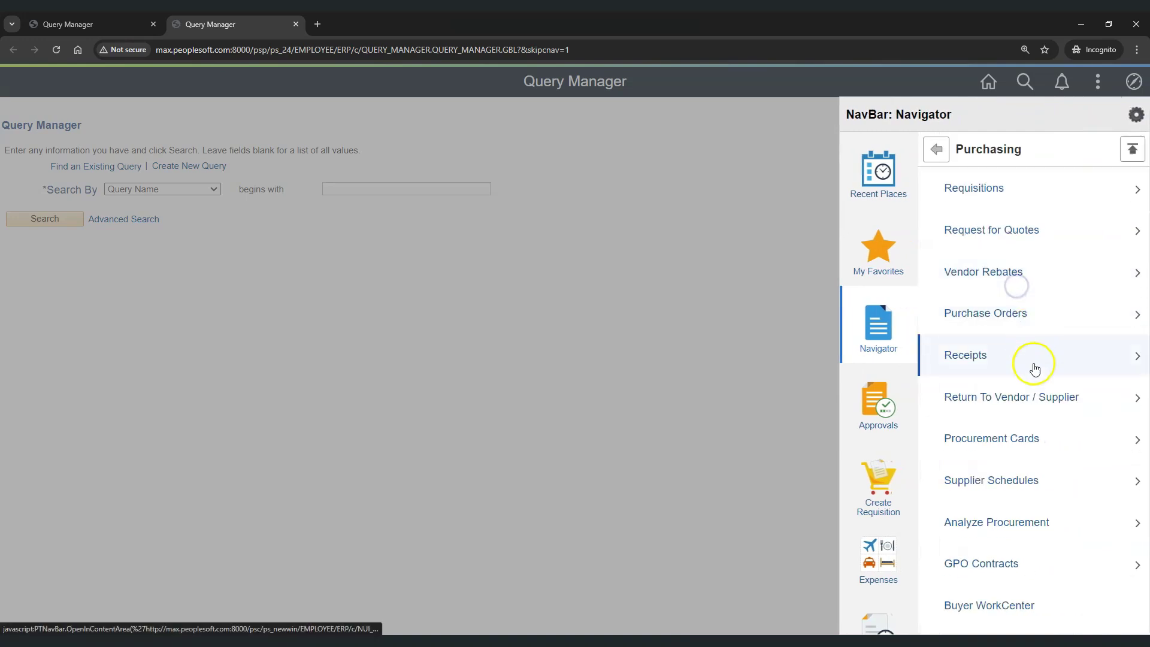
click(1029, 319)
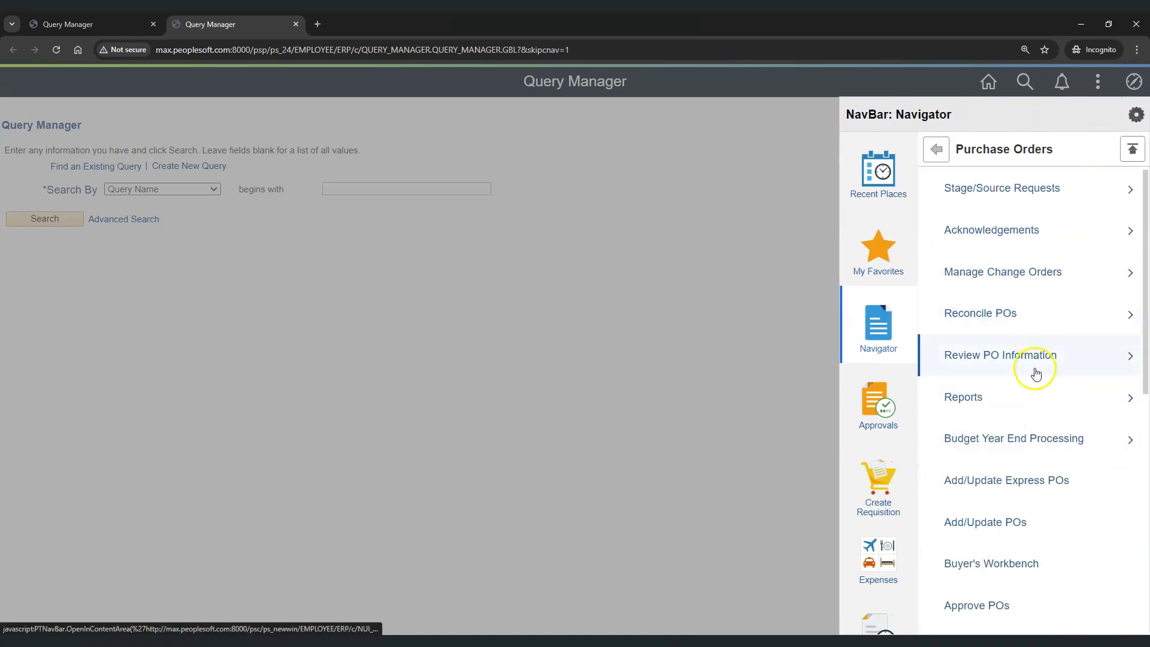
click(1029, 525)
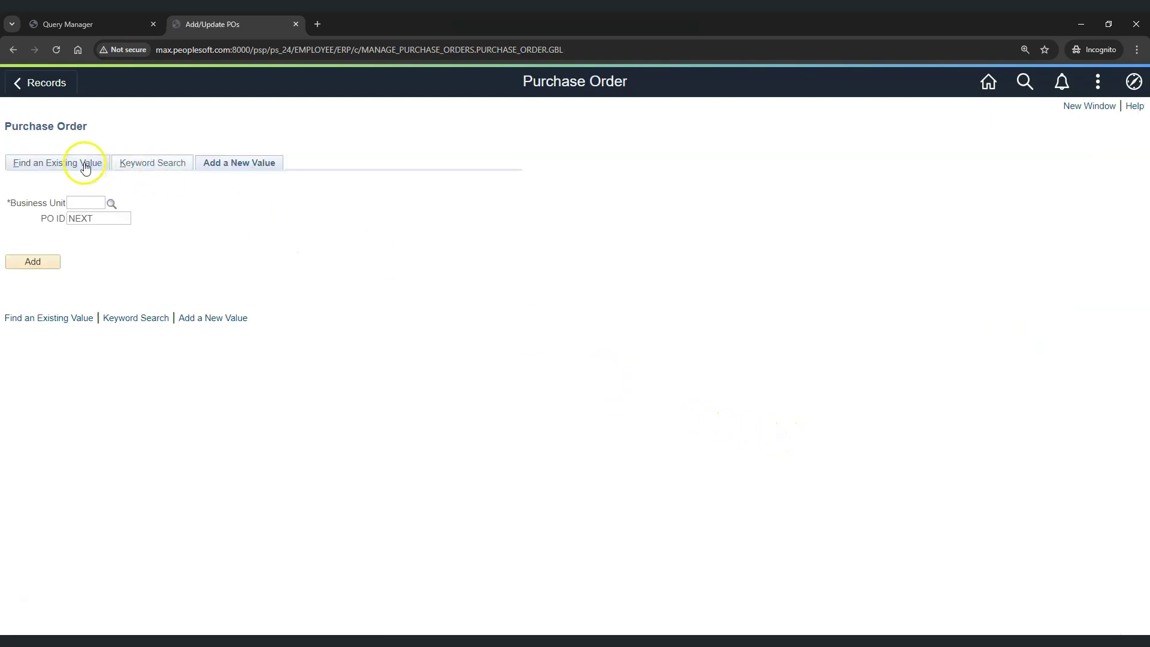
click(85, 168)
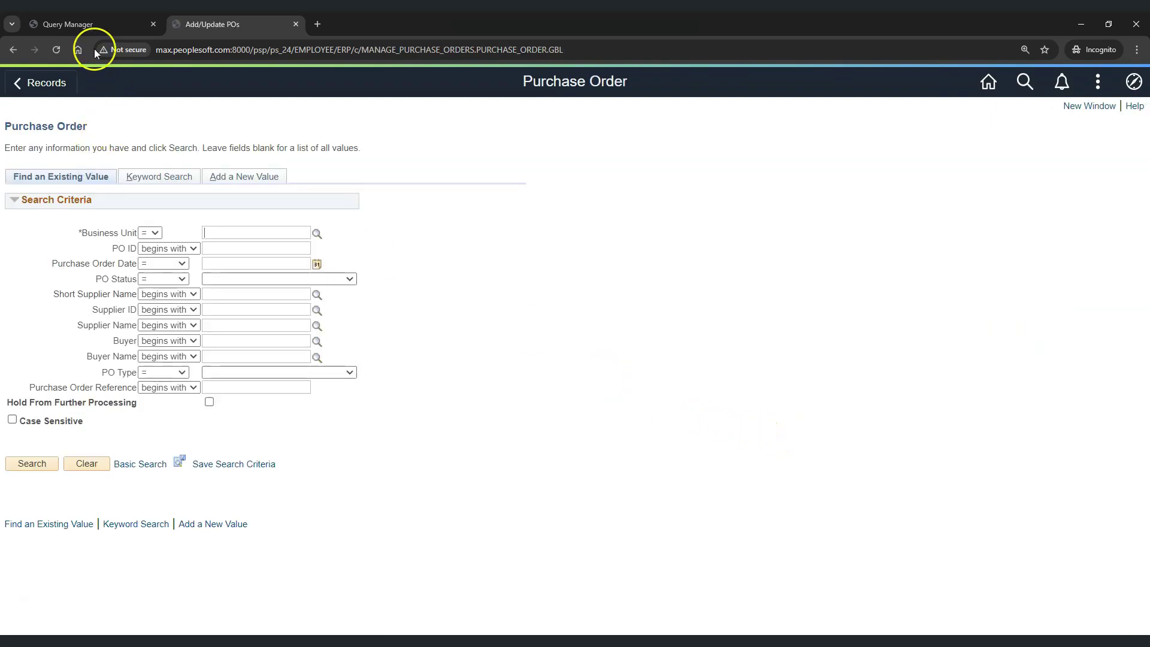
- Look up the purchase order from the first query result row, using business unit US001 and its PO number
click(82, 23)
double_click(434, 212)
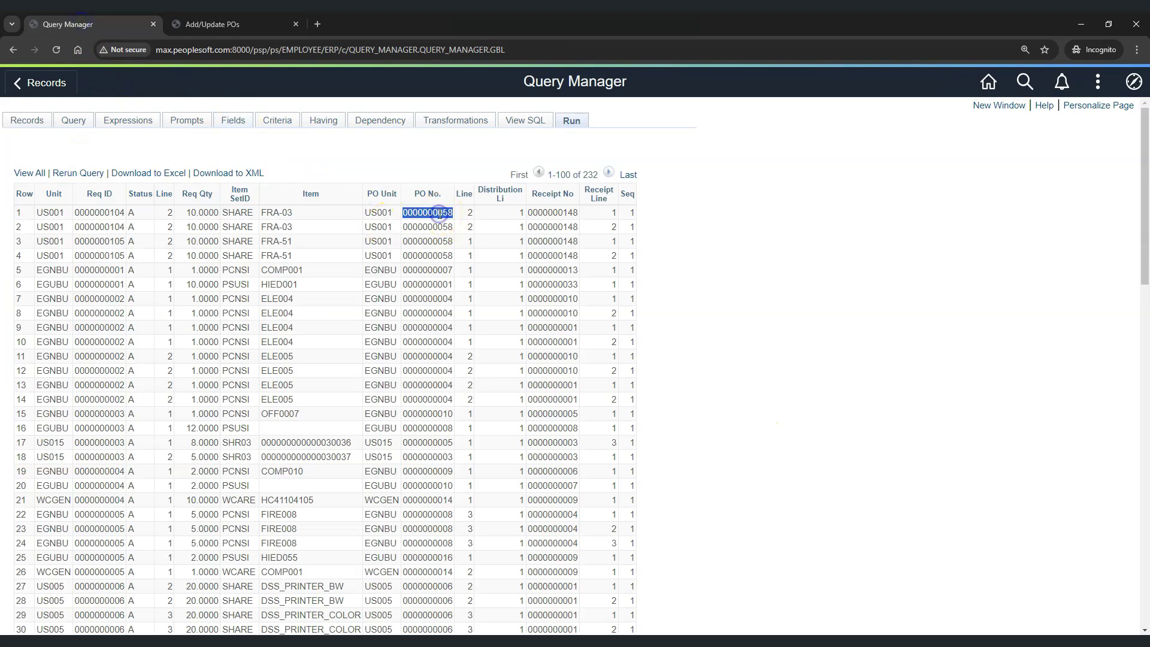
click(212, 24)
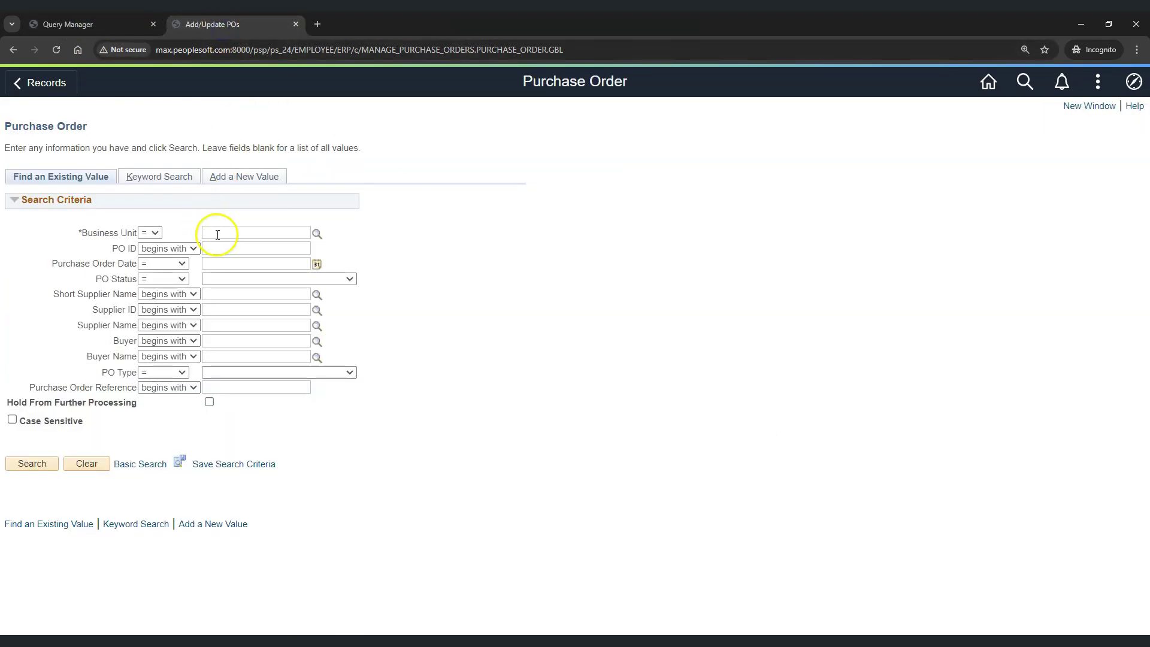
click(37, 463)
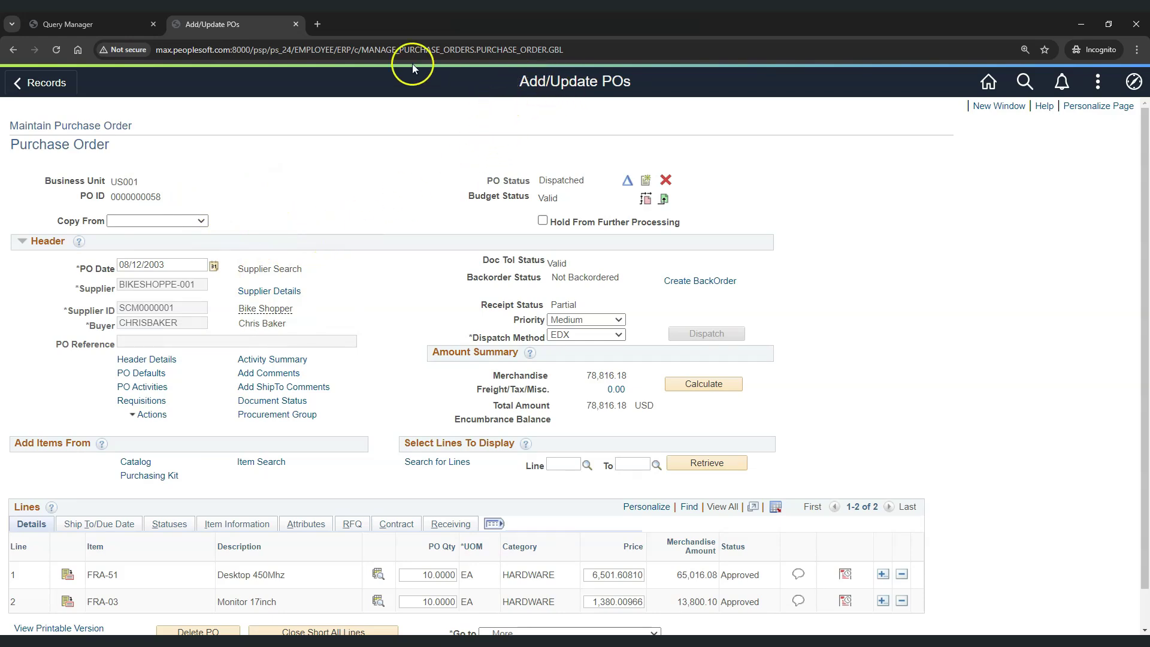
- Compare the query result rows with the open purchase order, and return the purchase order page to its search
click(88, 27)
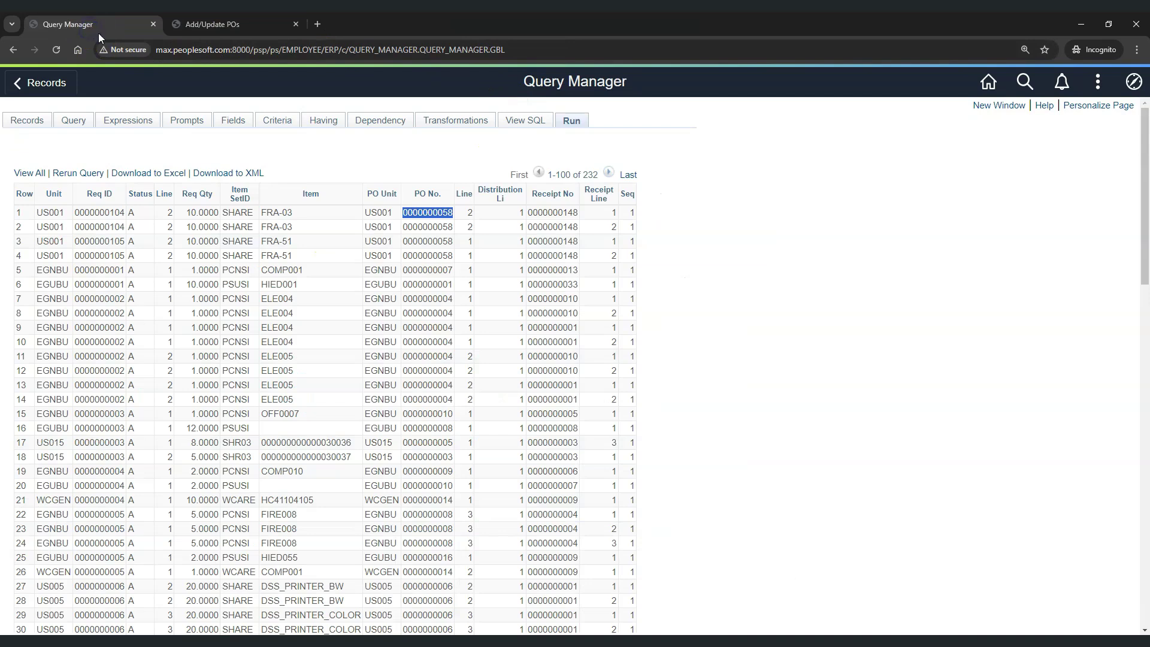
click(419, 228)
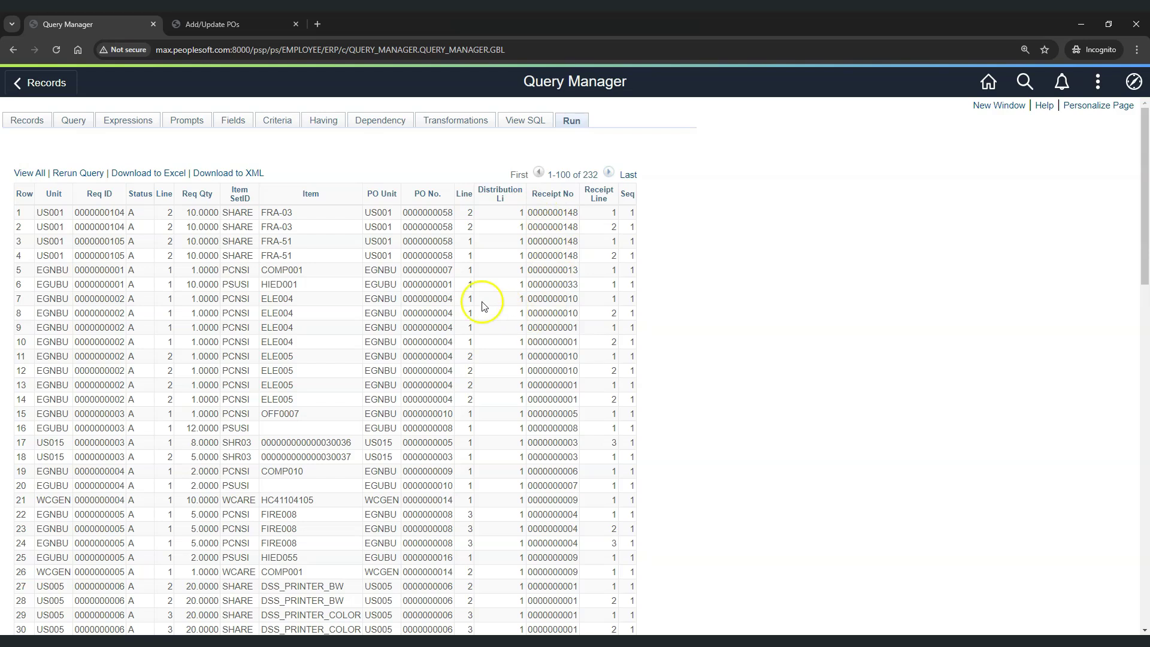
click(237, 26)
scroll(239, 419, down, 2)
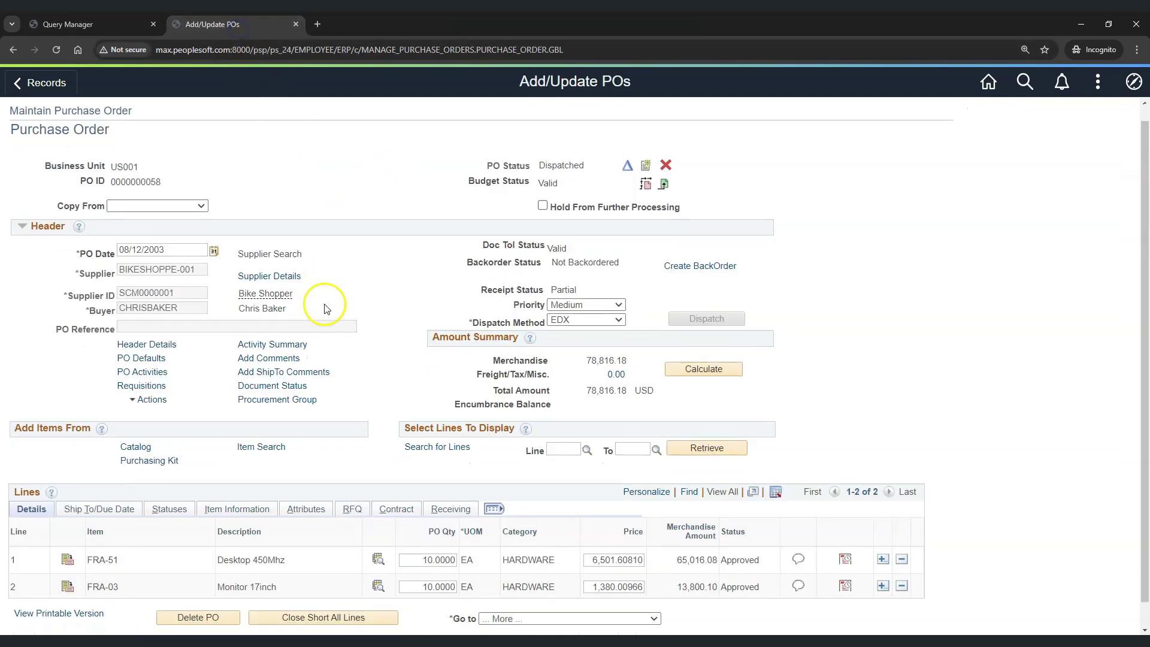
click(138, 613)
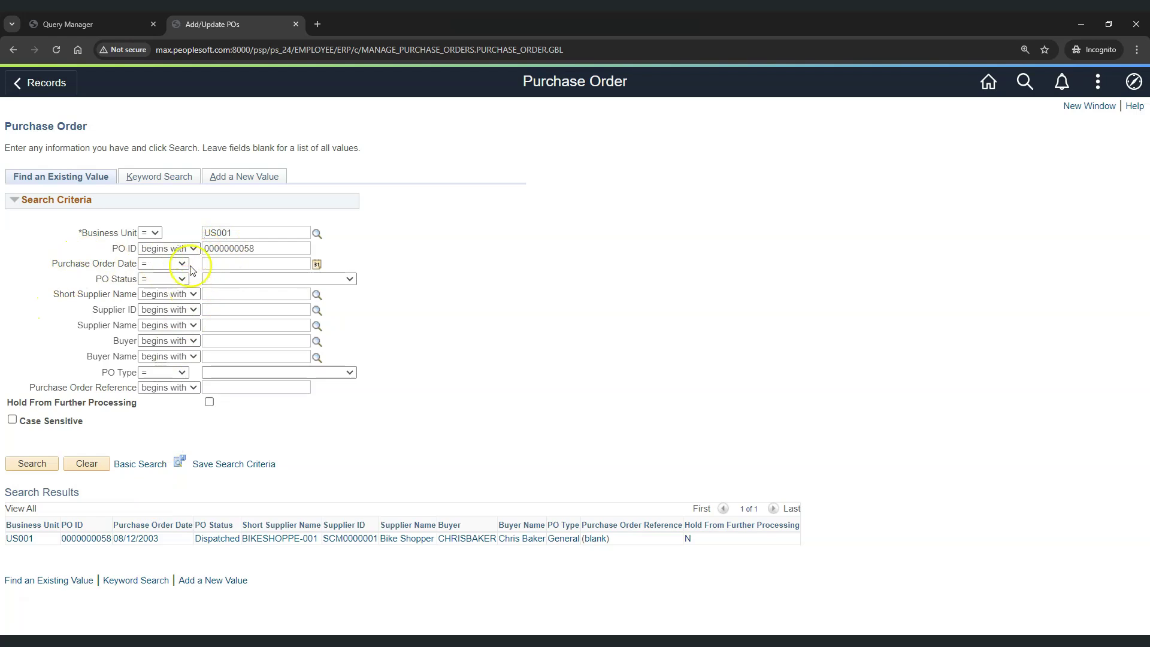
click(119, 24)
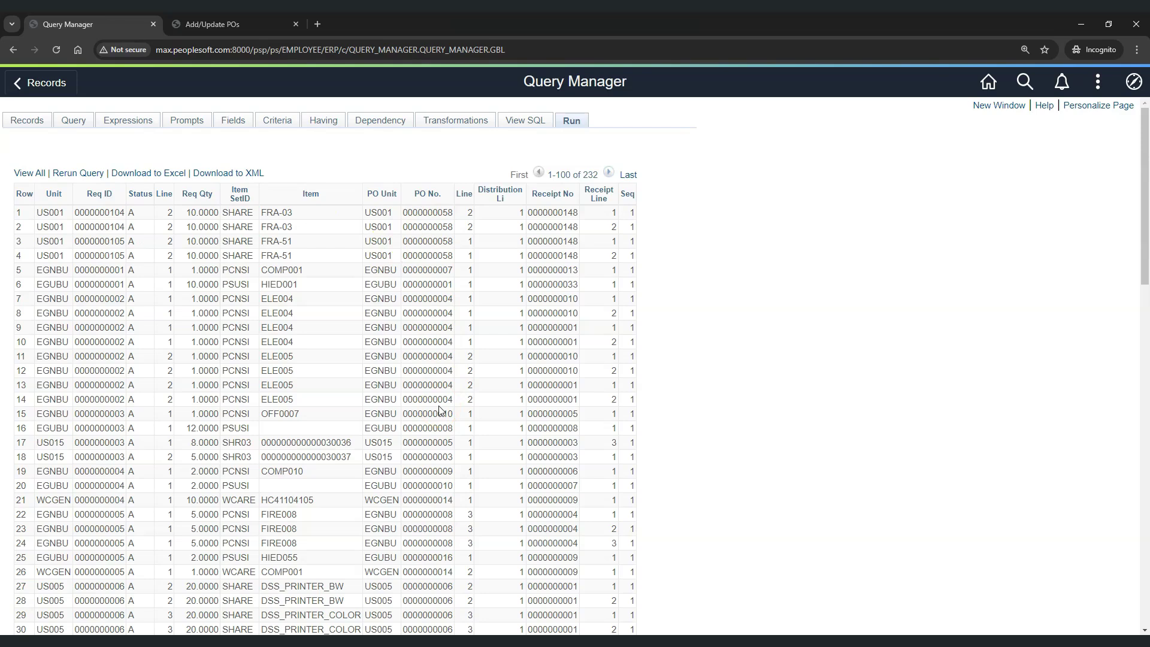
- In a new window, find queries beginning with EXPRE and run EXPRESSIONS_WITH_DRILLING_URL
click(999, 105)
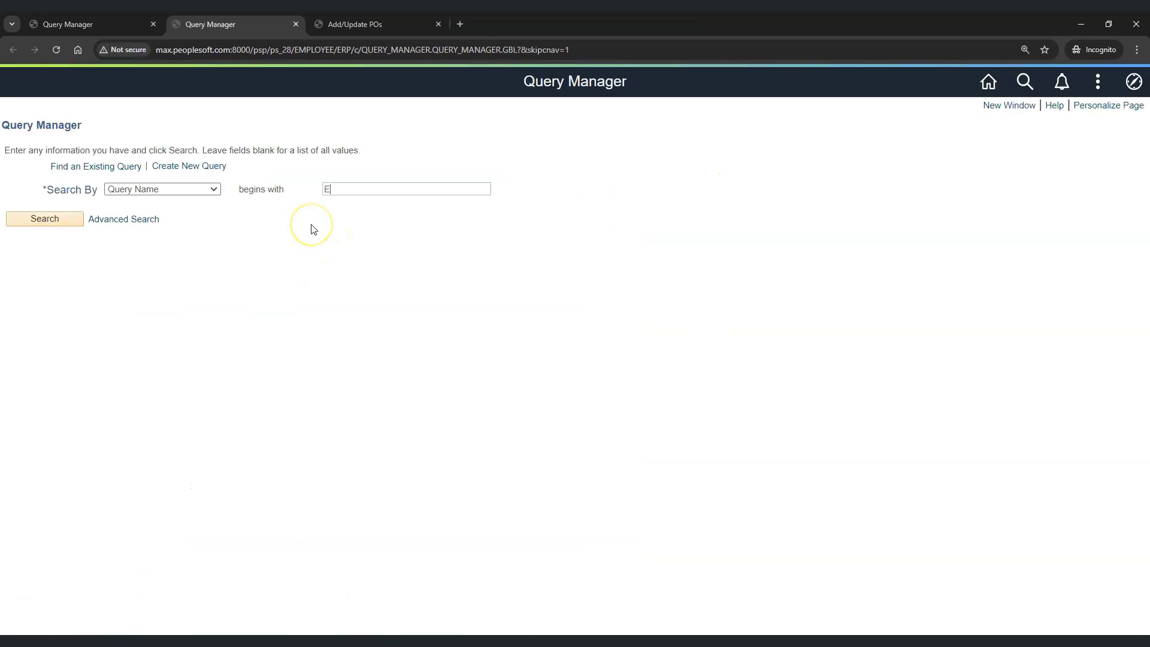
key(Return)
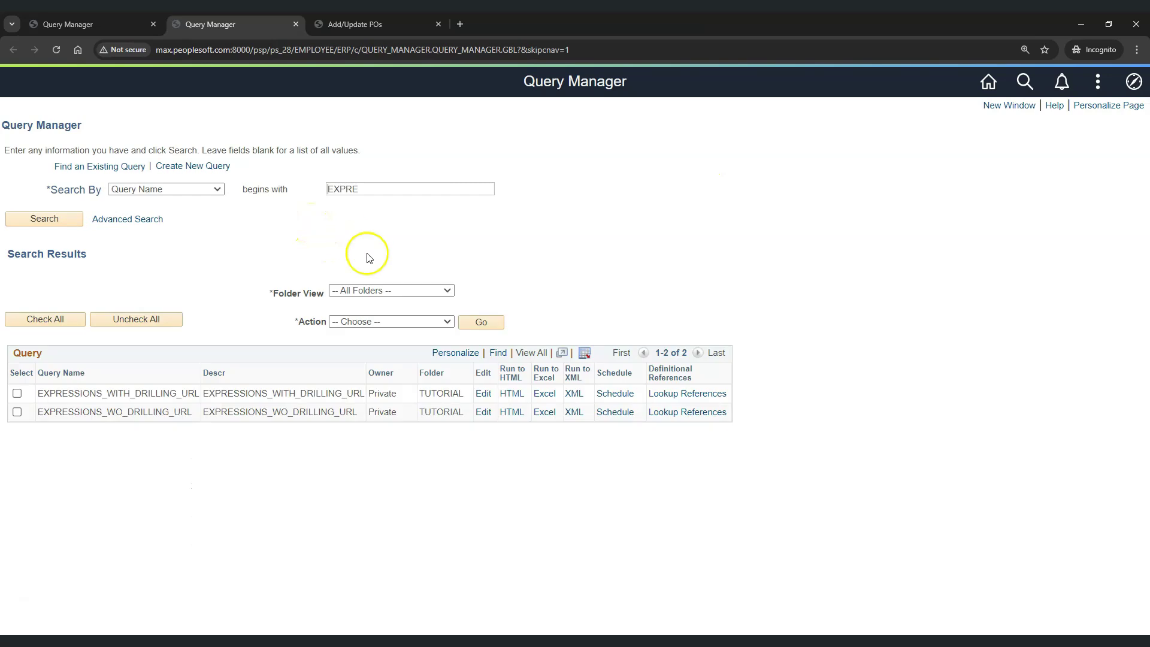
click(482, 394)
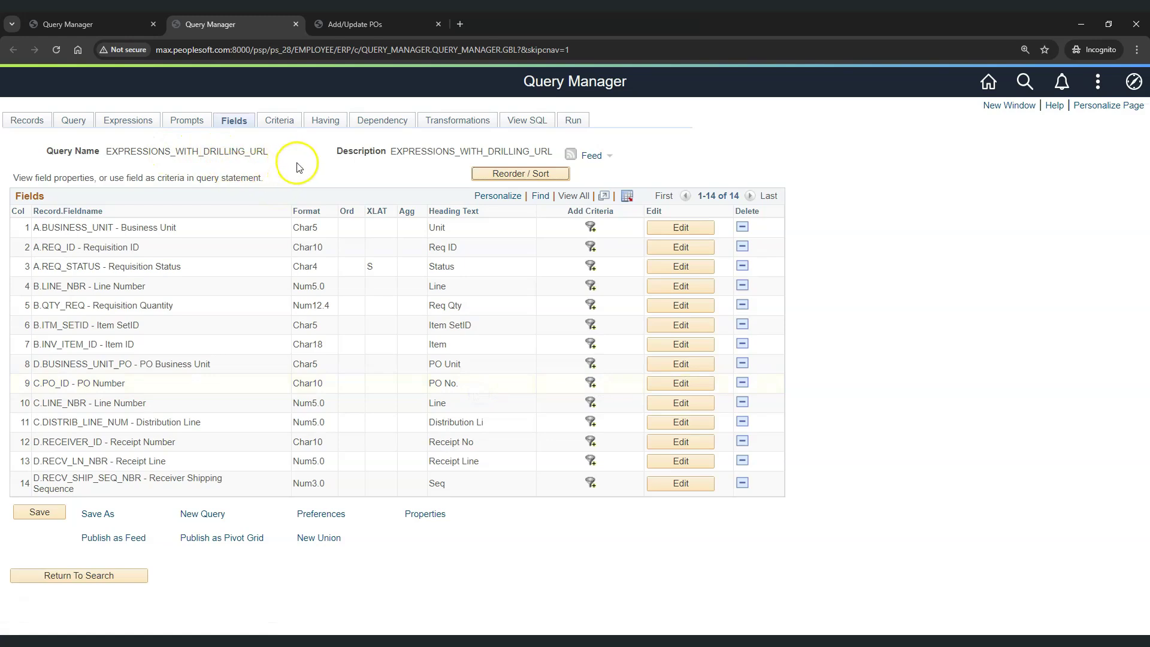
click(575, 124)
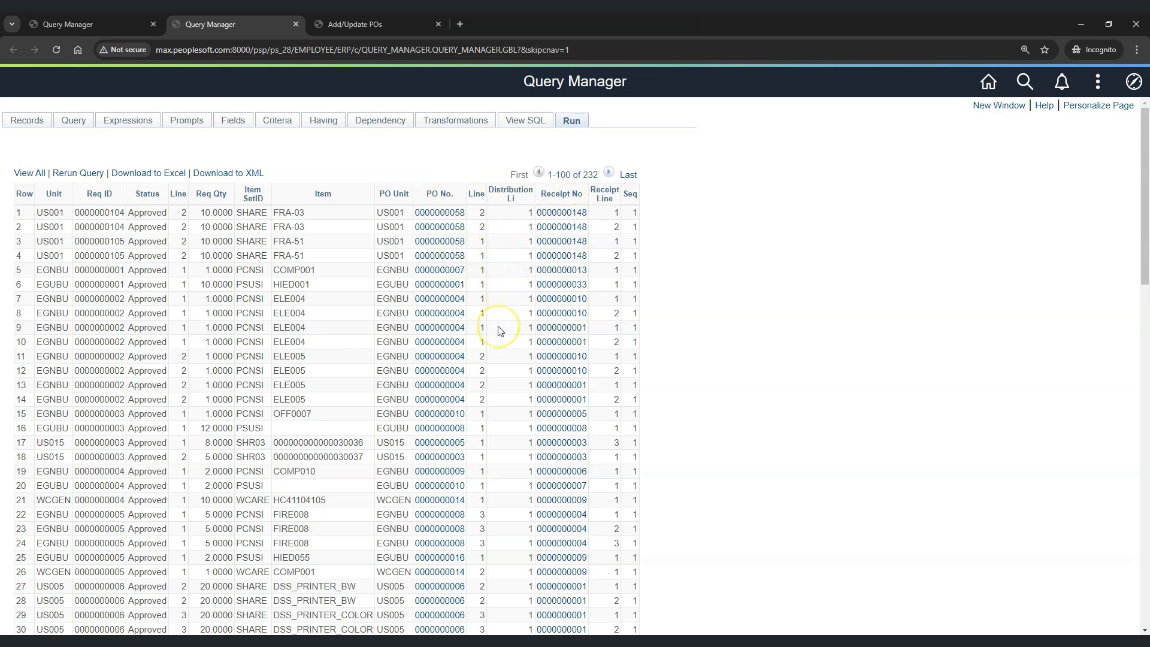
- Open the linked purchase order in row 3 and the linked receipt in row 11, and compare both queries' results
click(450, 242)
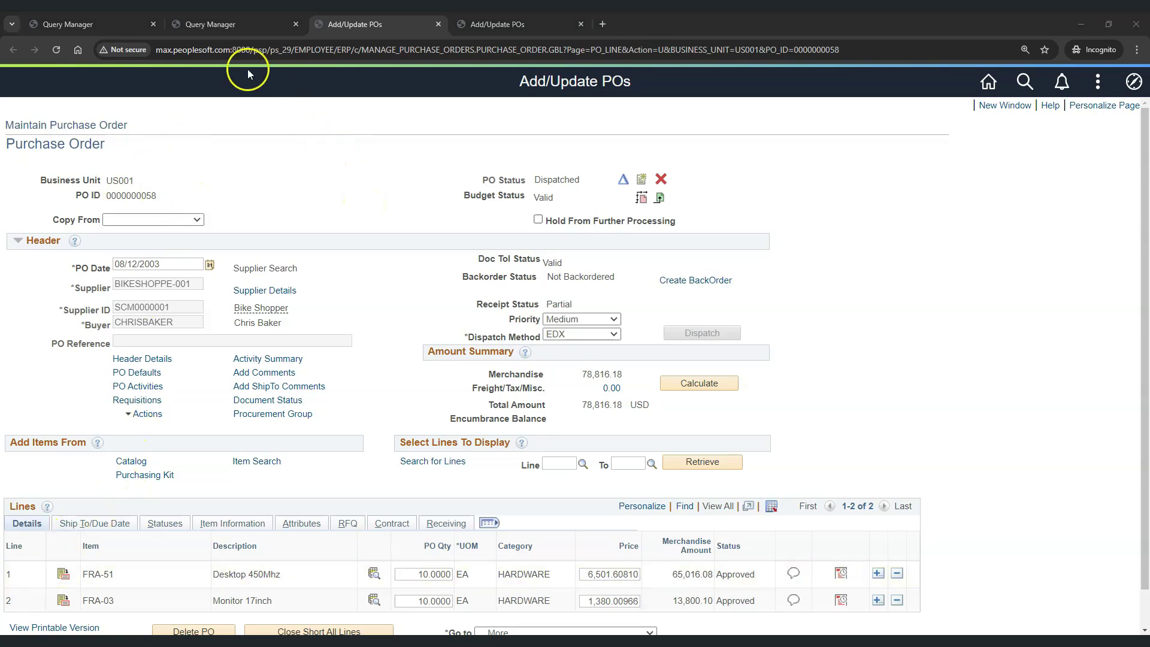
click(227, 25)
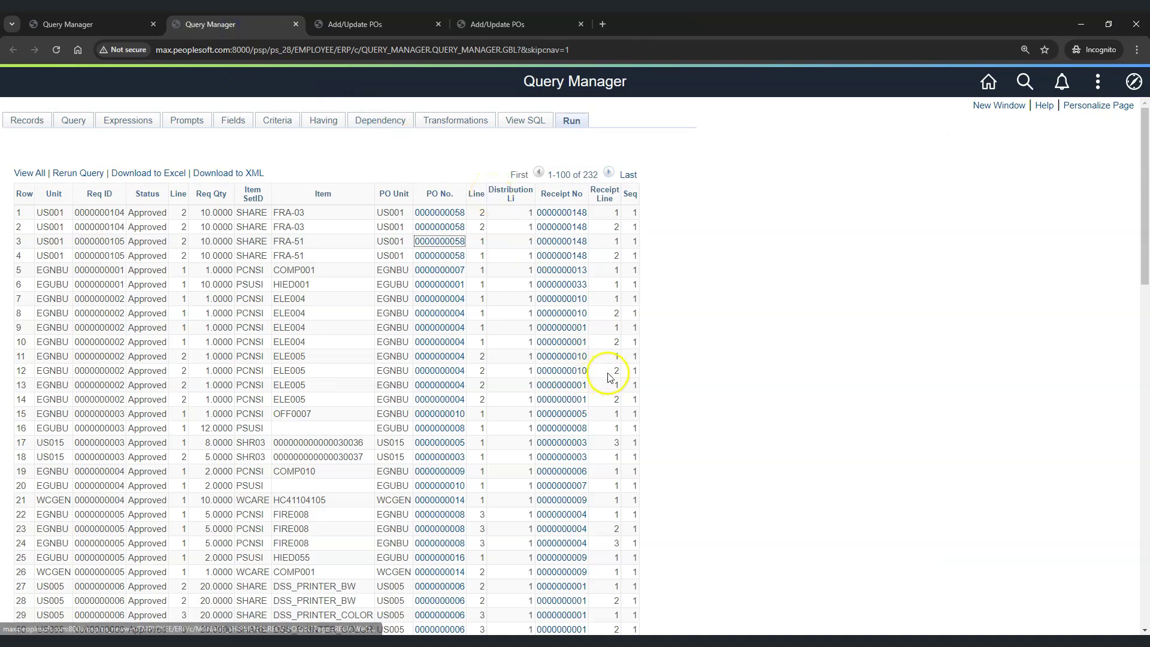
click(576, 357)
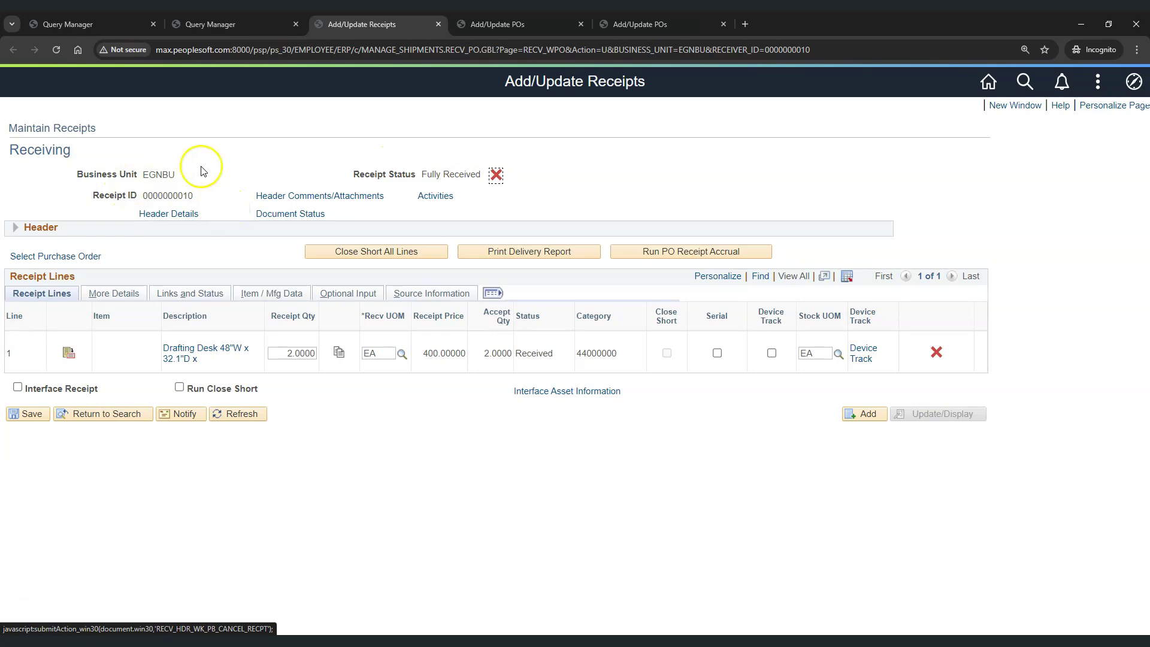
click(117, 27)
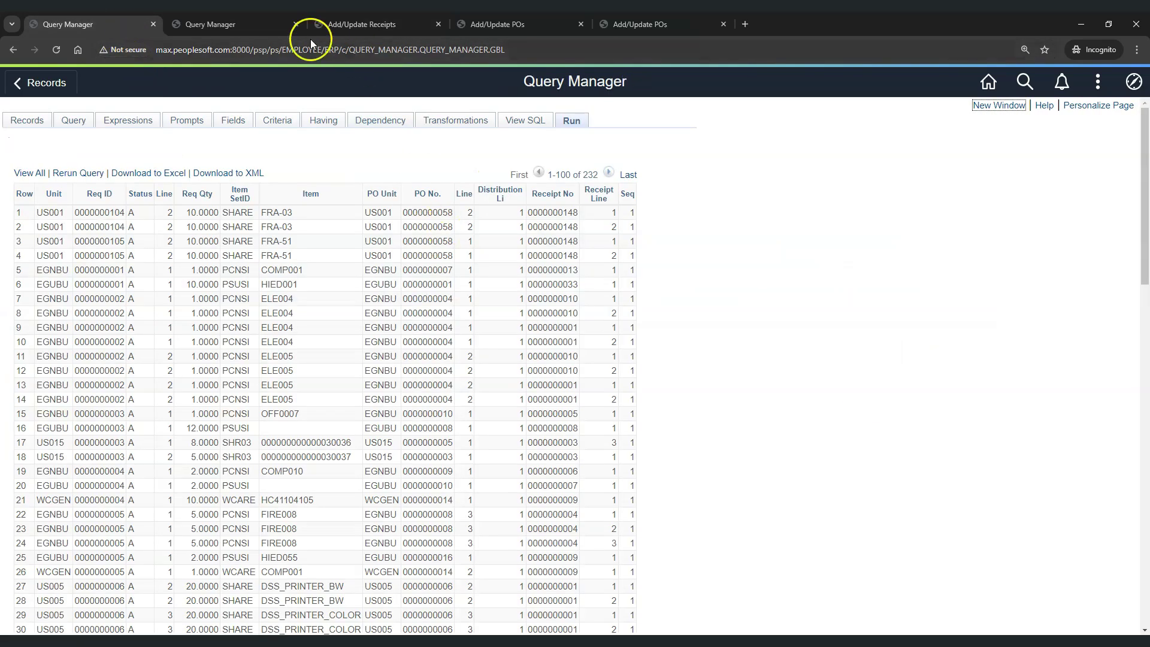
click(251, 27)
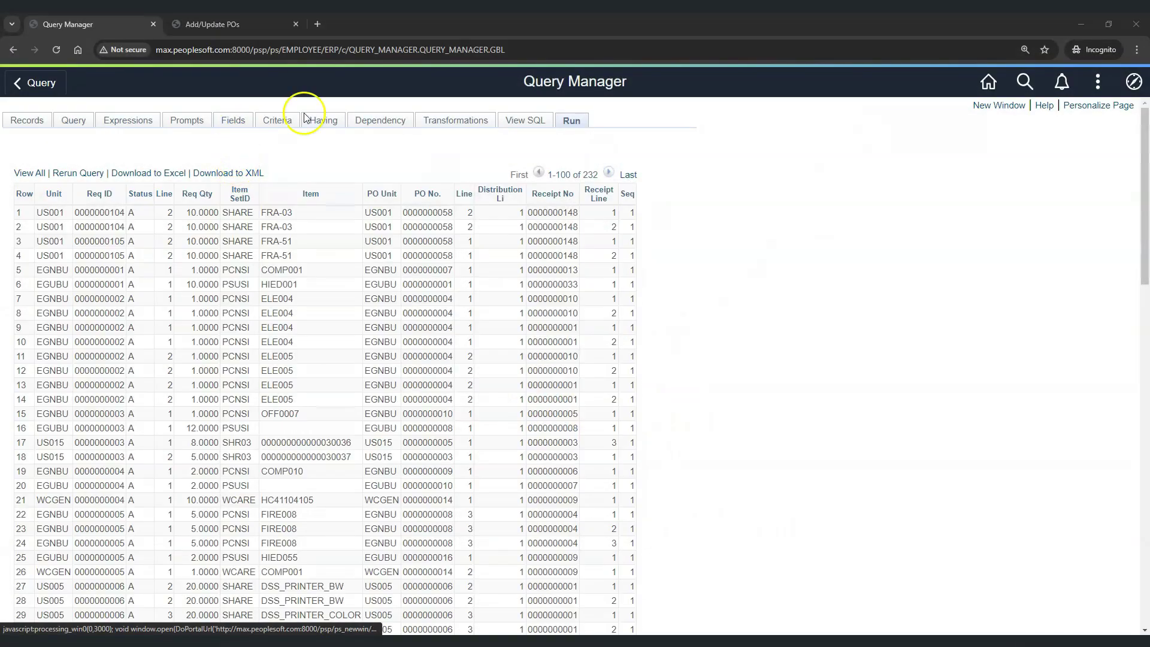
- Start a new expression in EXPRESSIONS_WO_DRILLING_URL and set its type to Drilling URL
drag(414, 194, 449, 195)
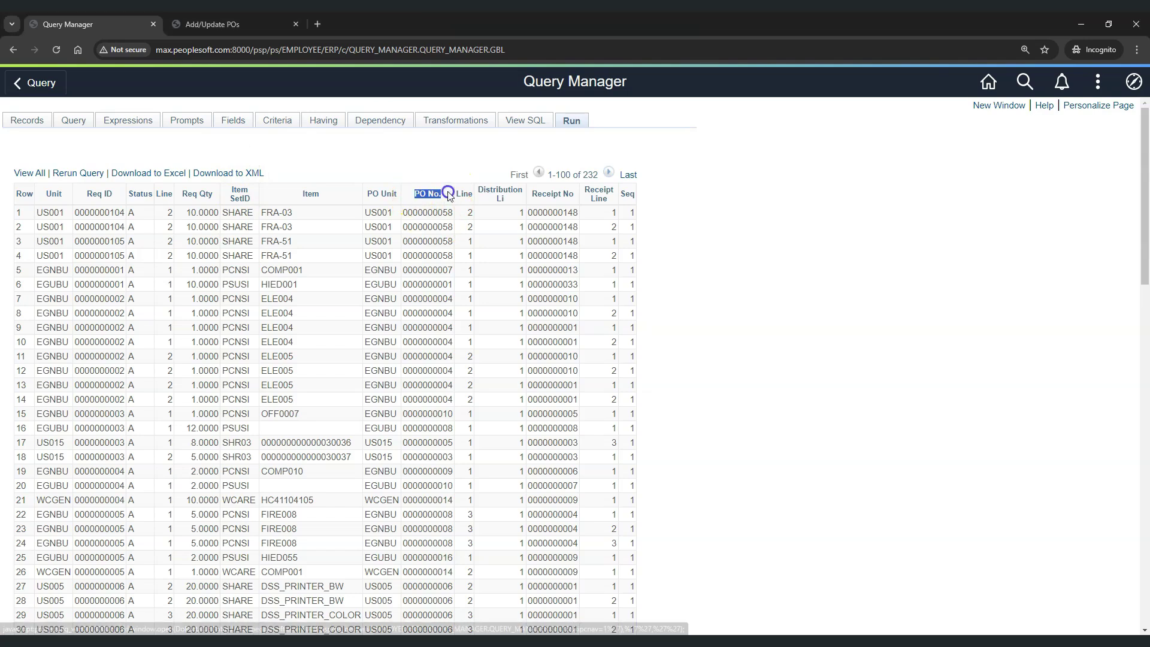
click(299, 143)
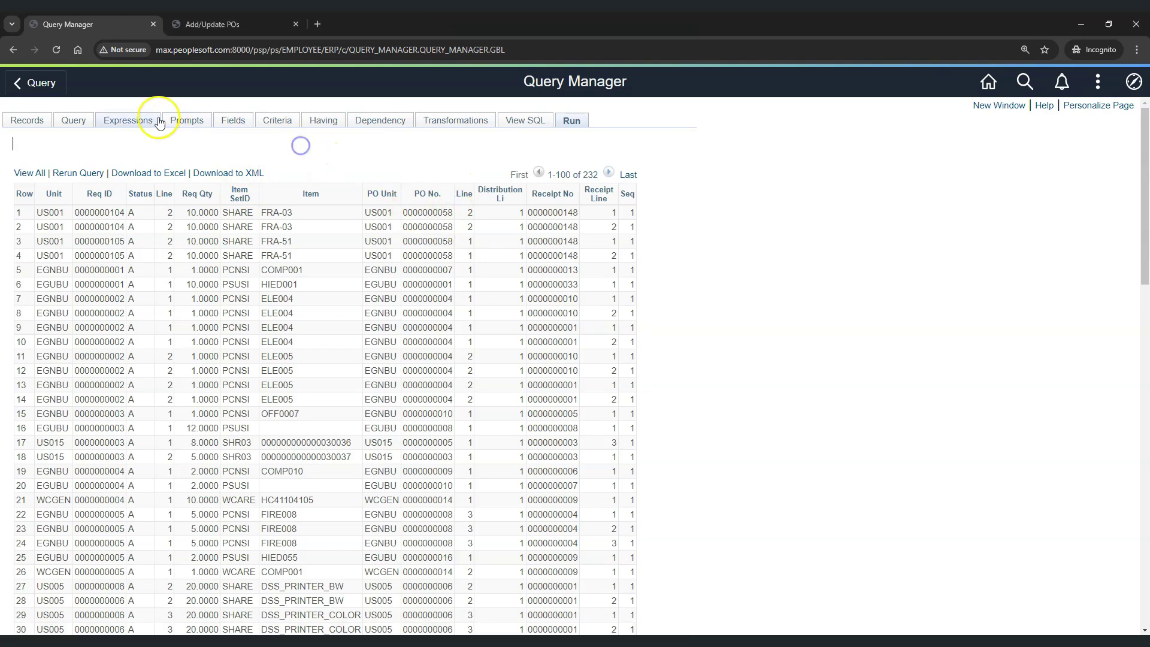
click(146, 122)
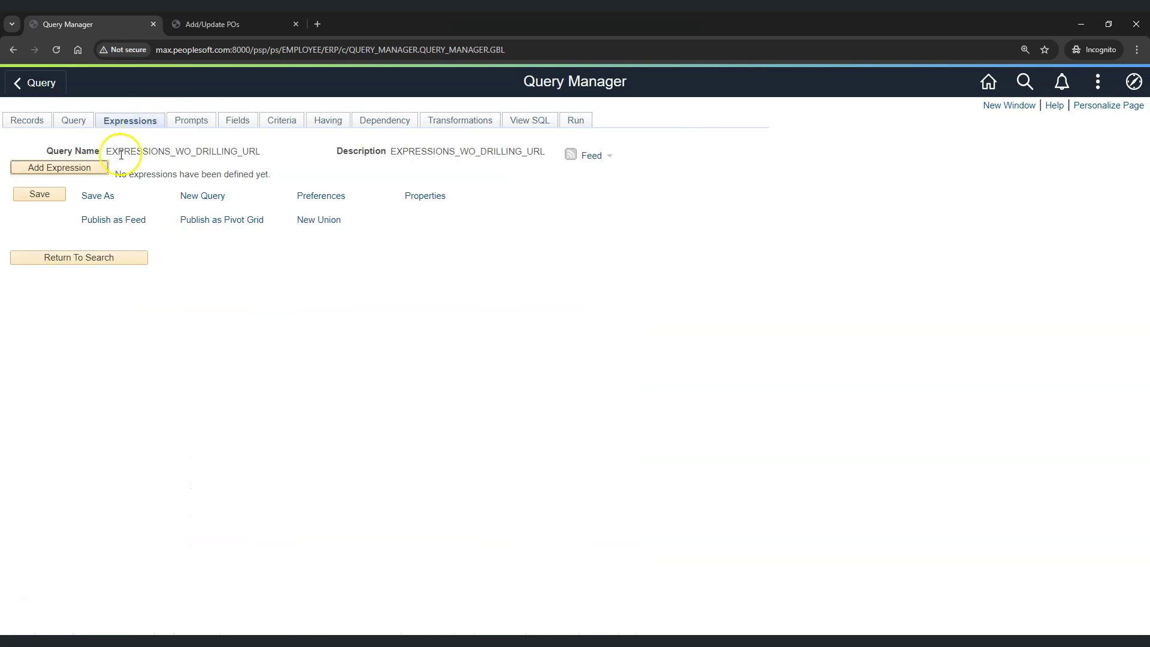
click(82, 169)
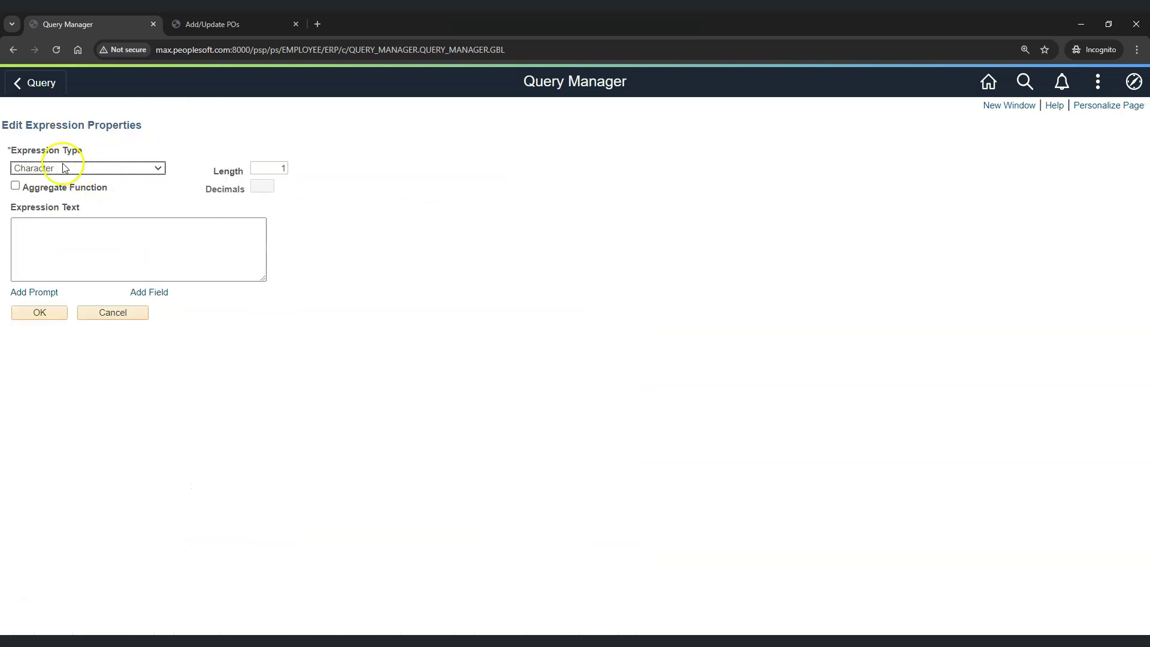
click(88, 168)
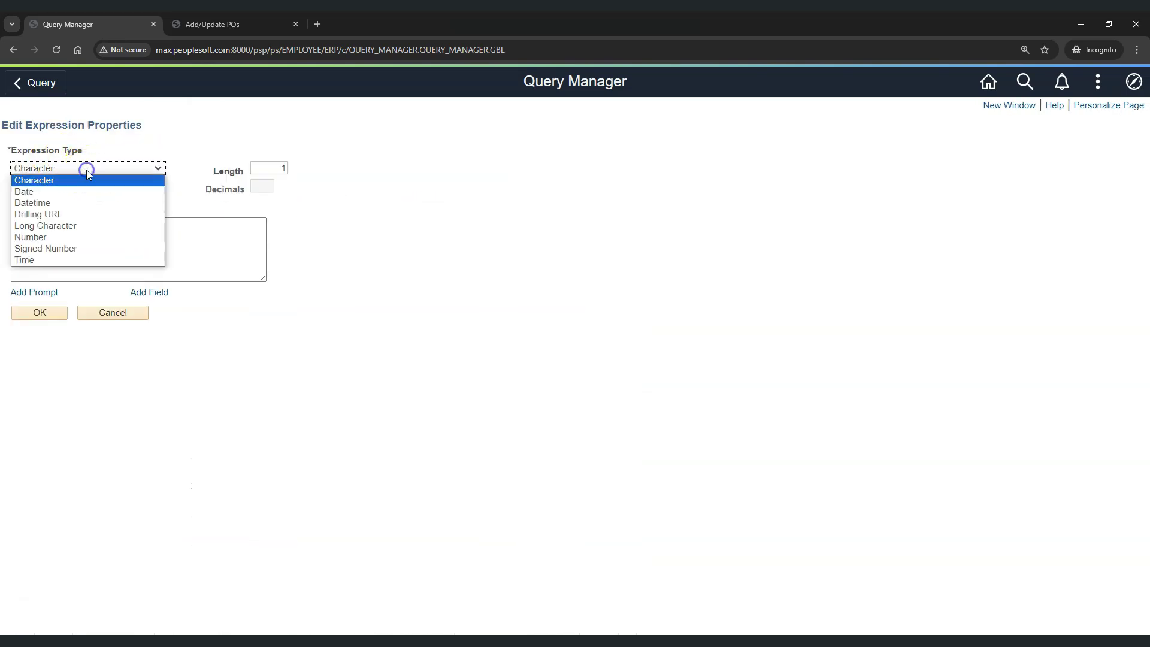
click(85, 214)
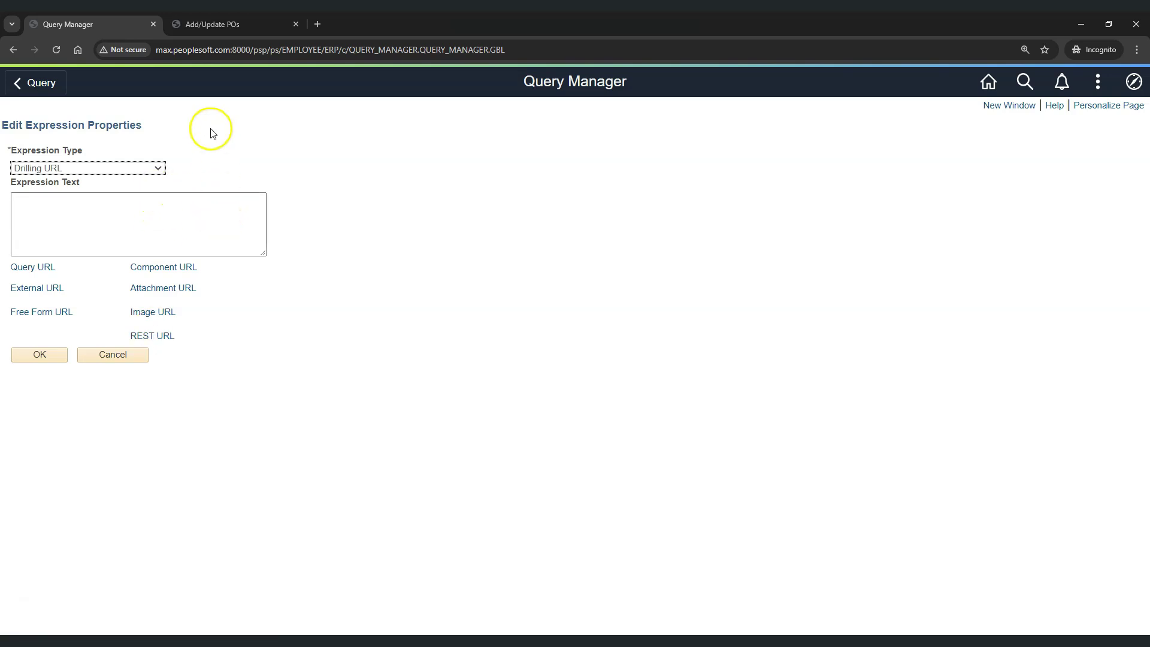
- Start a Component URL for the drilling expression and set its portal name to EMPLOYEE and node name to ERP
click(215, 39)
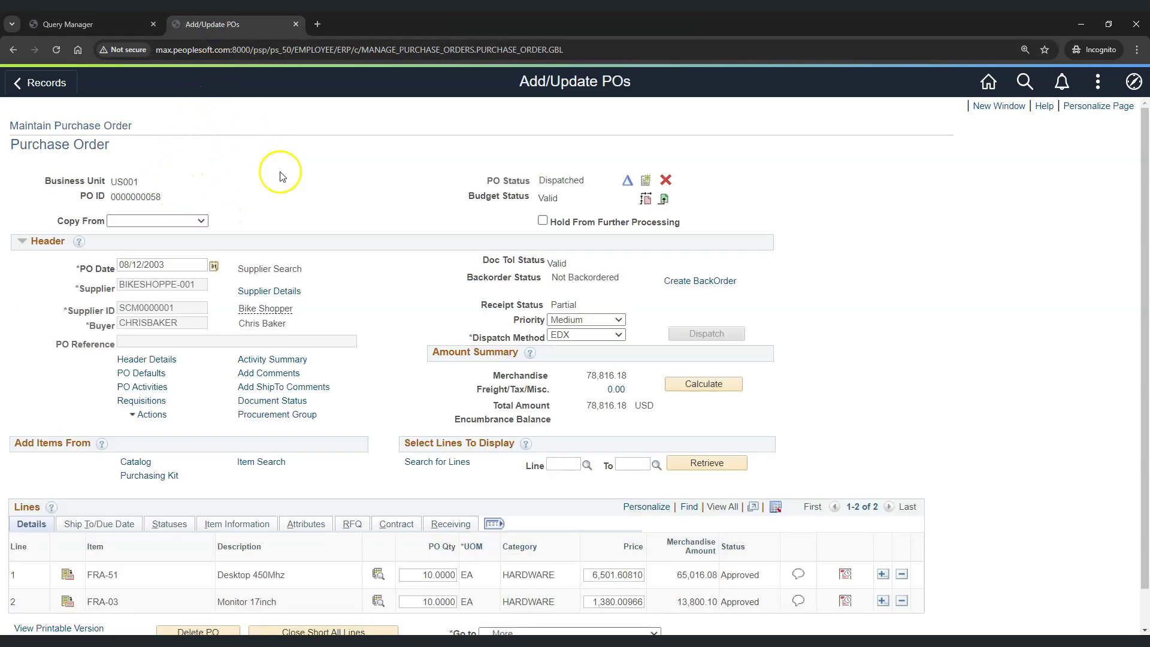
click(81, 34)
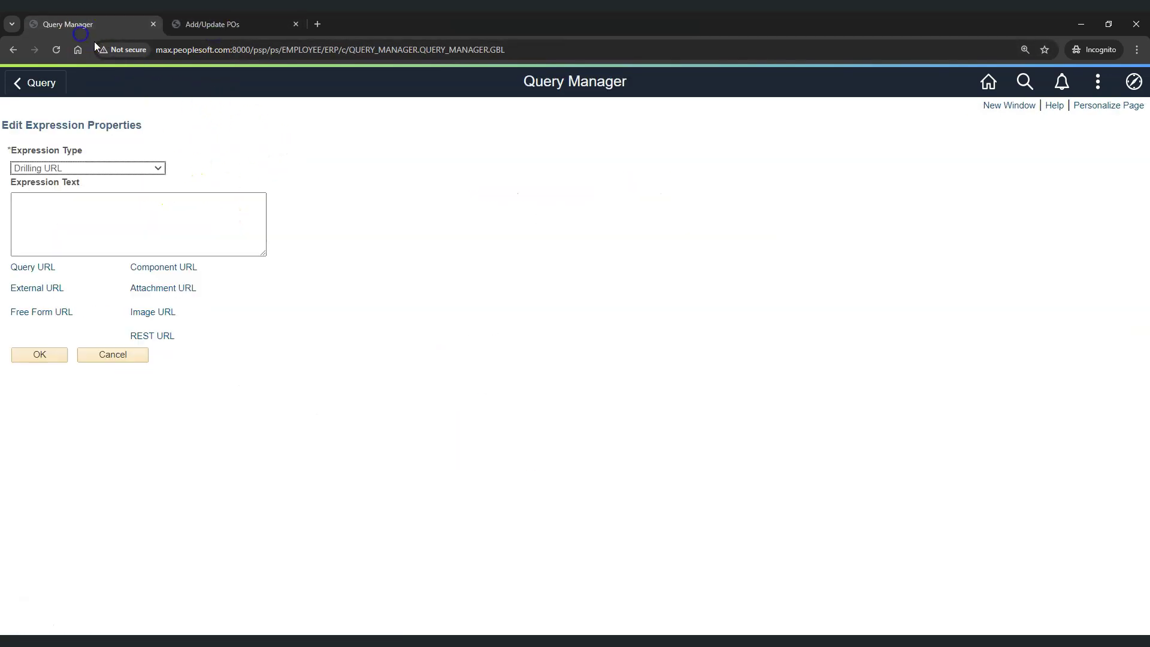
click(186, 269)
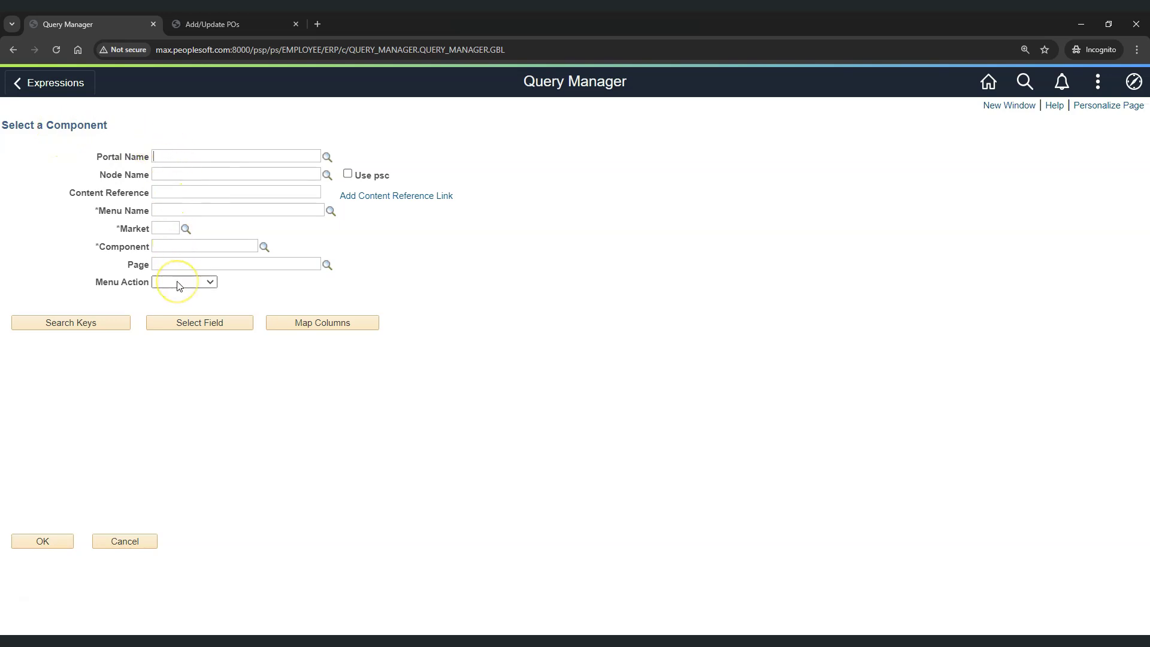
click(326, 157)
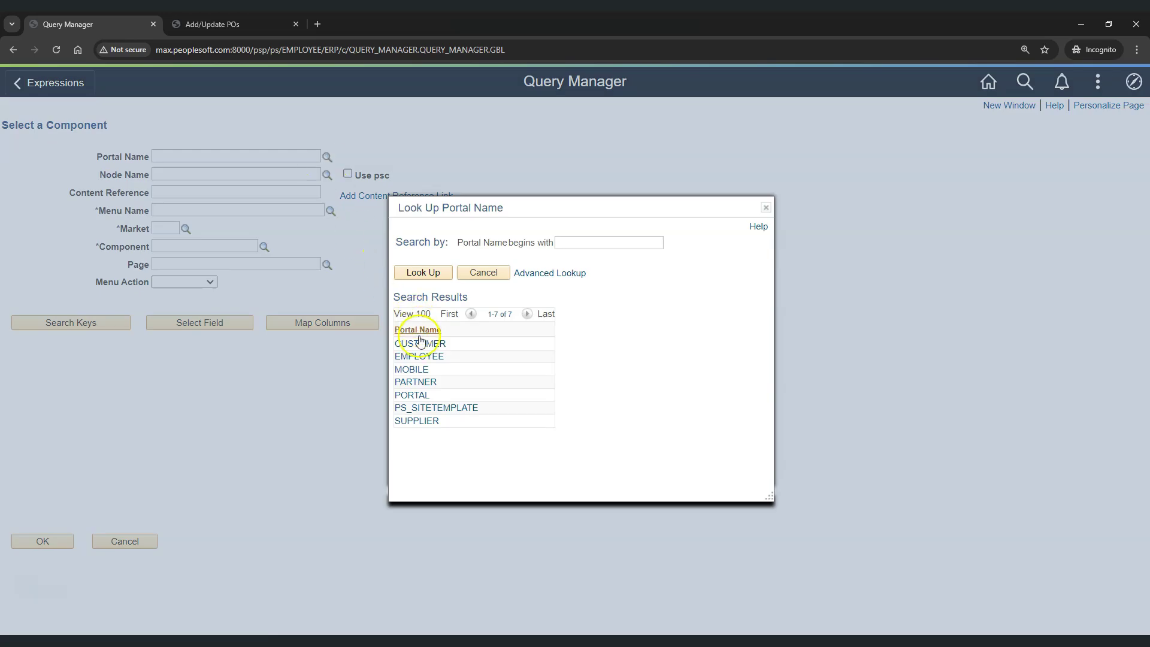
click(425, 358)
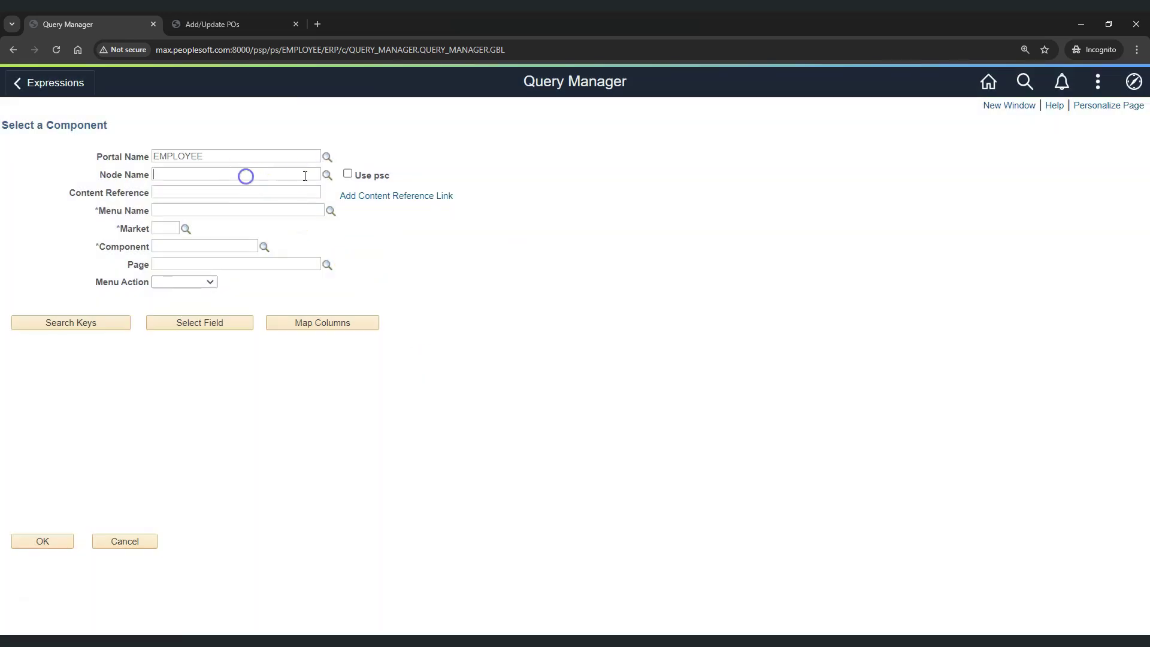
click(327, 175)
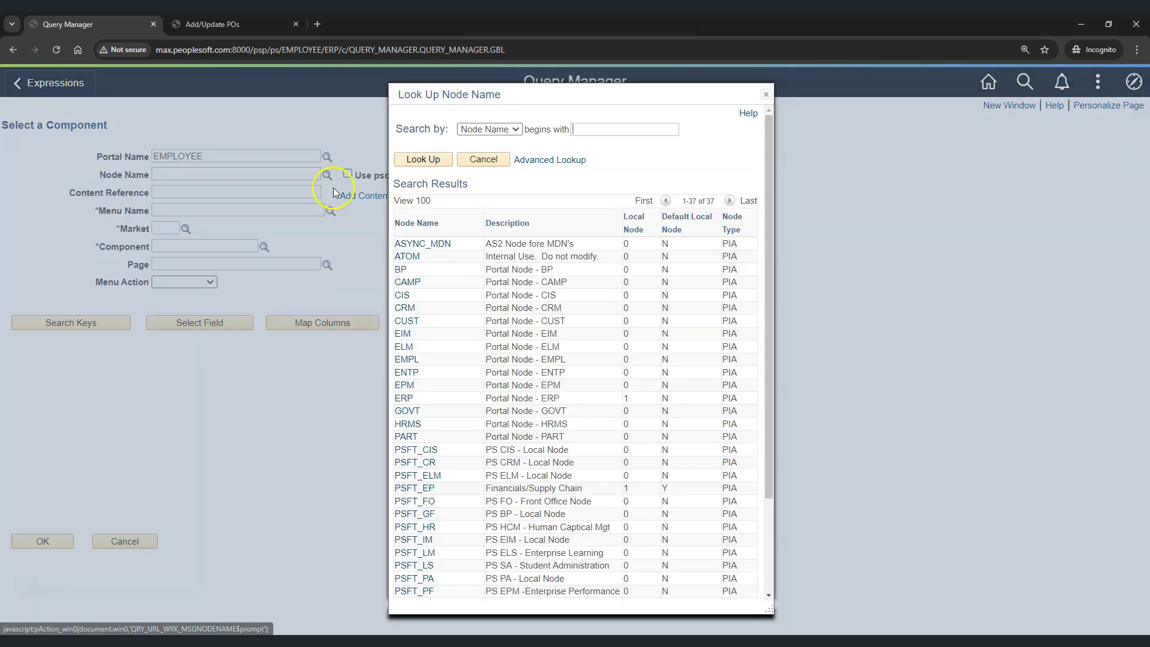
click(411, 400)
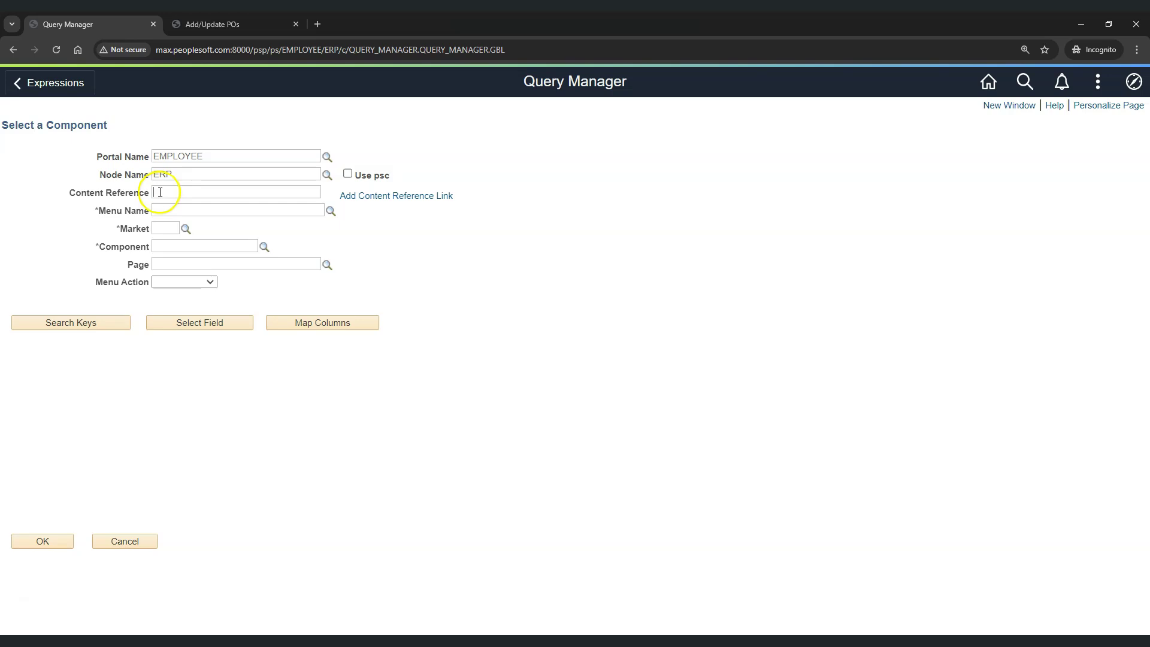
- Add the Add/Update POs content reference from the Purchase Orders folder under Purchasing in the EMPLOYEE registry
click(384, 198)
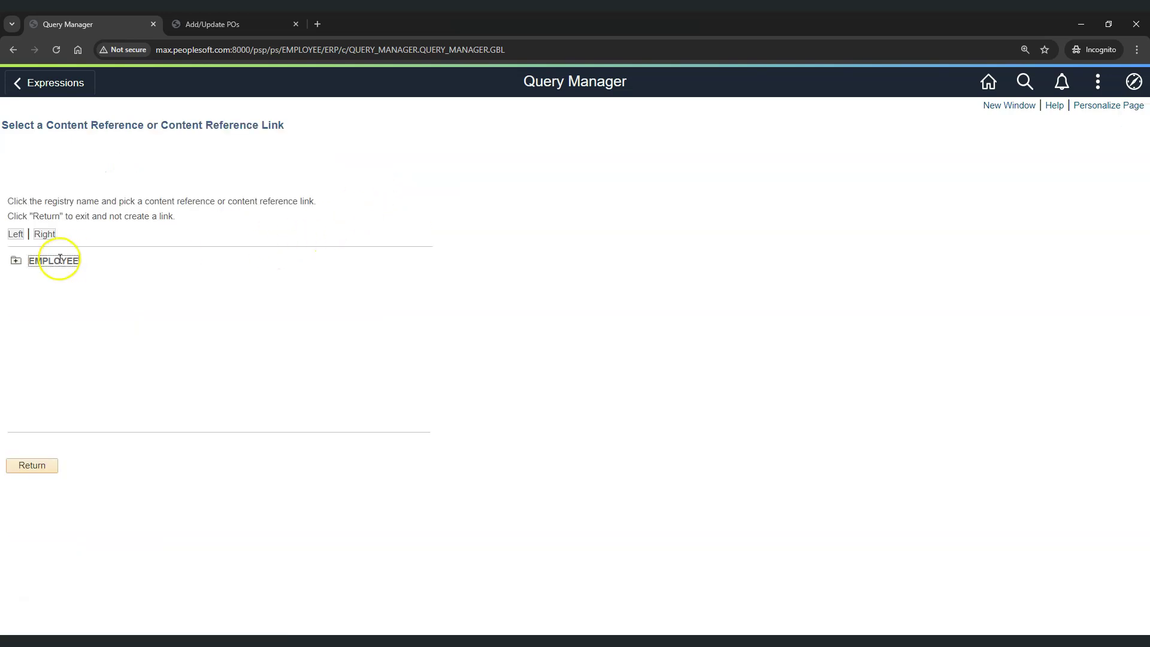
click(16, 262)
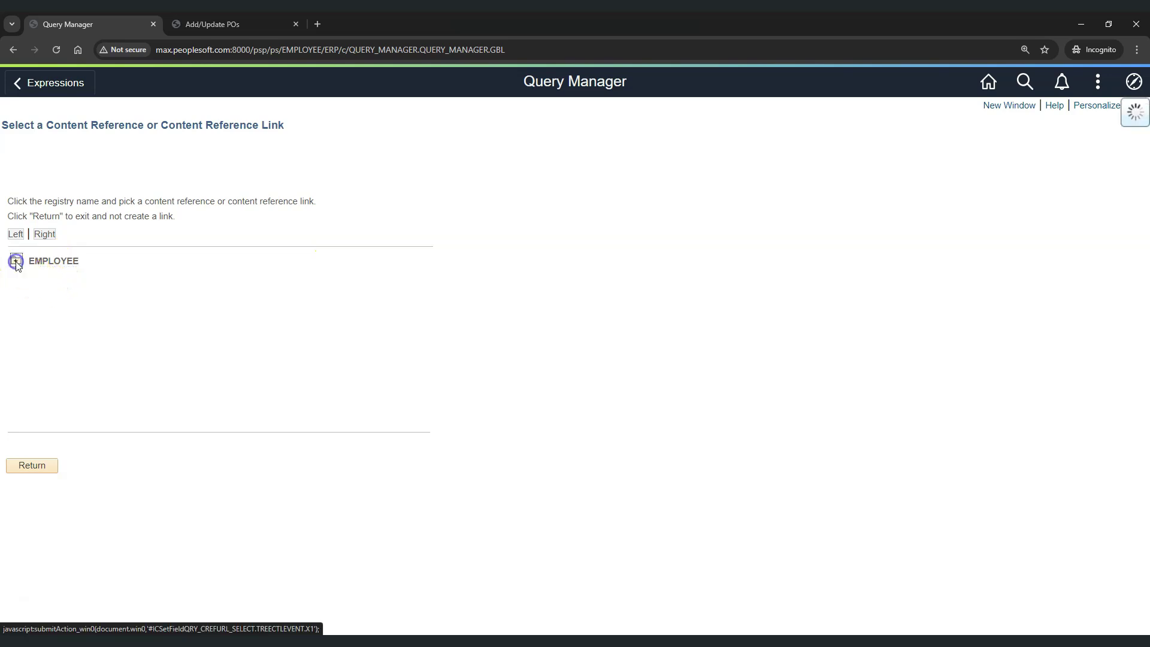
scroll(81, 164, down, 3)
scroll(70, 318, up, 3)
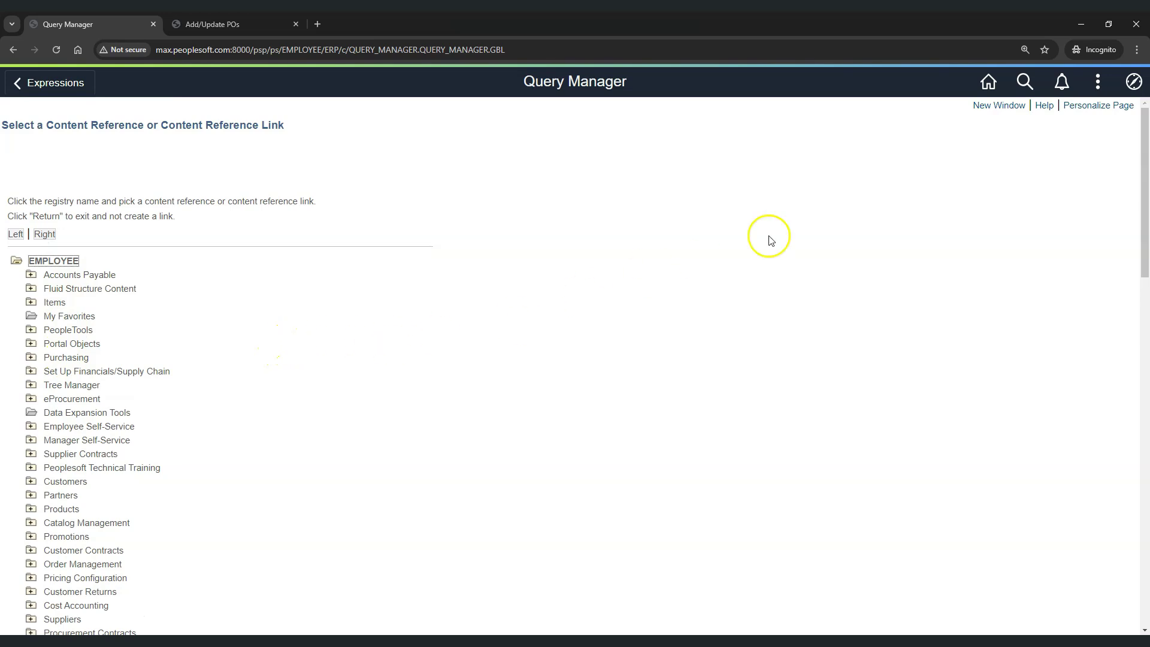
click(1132, 82)
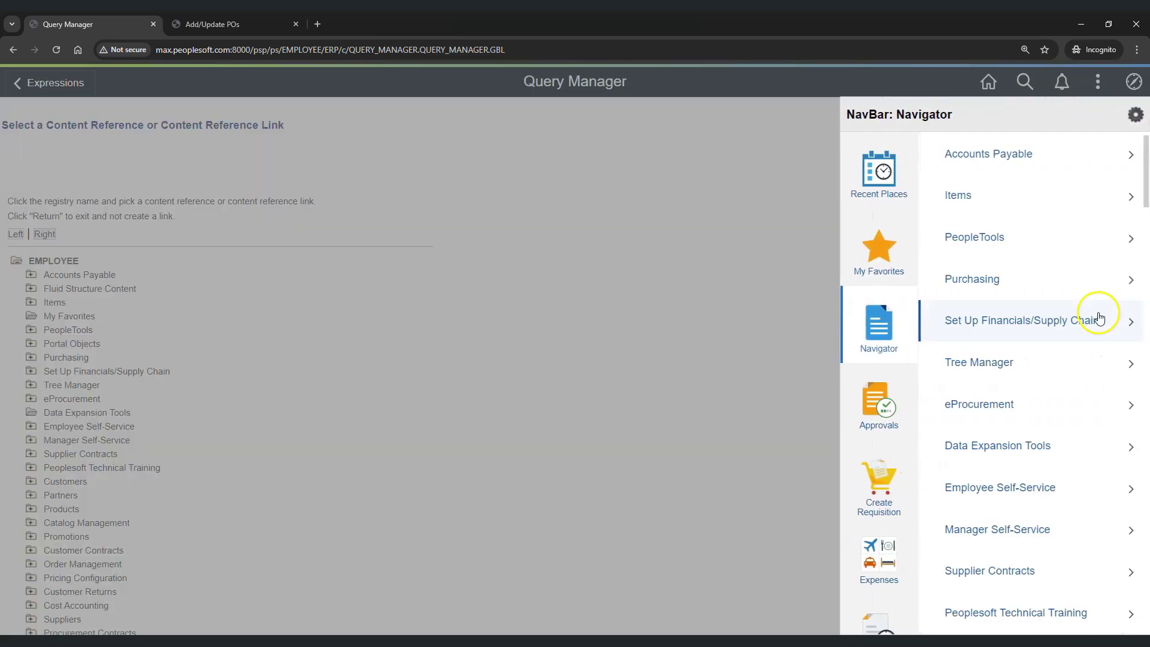
click(494, 344)
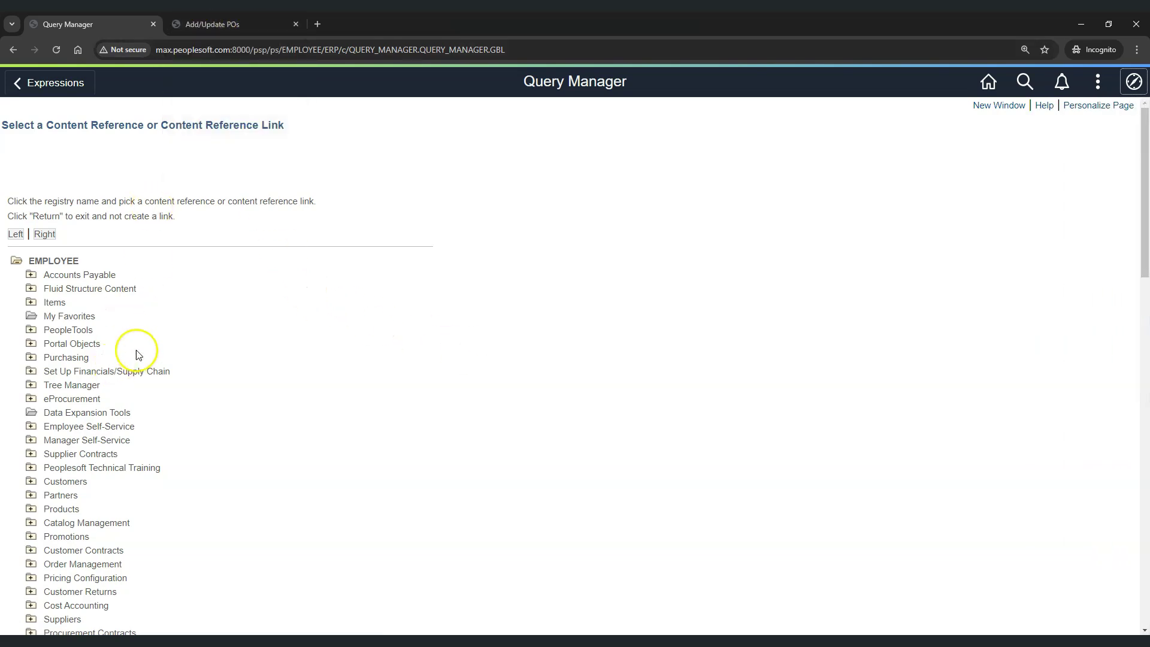
click(32, 357)
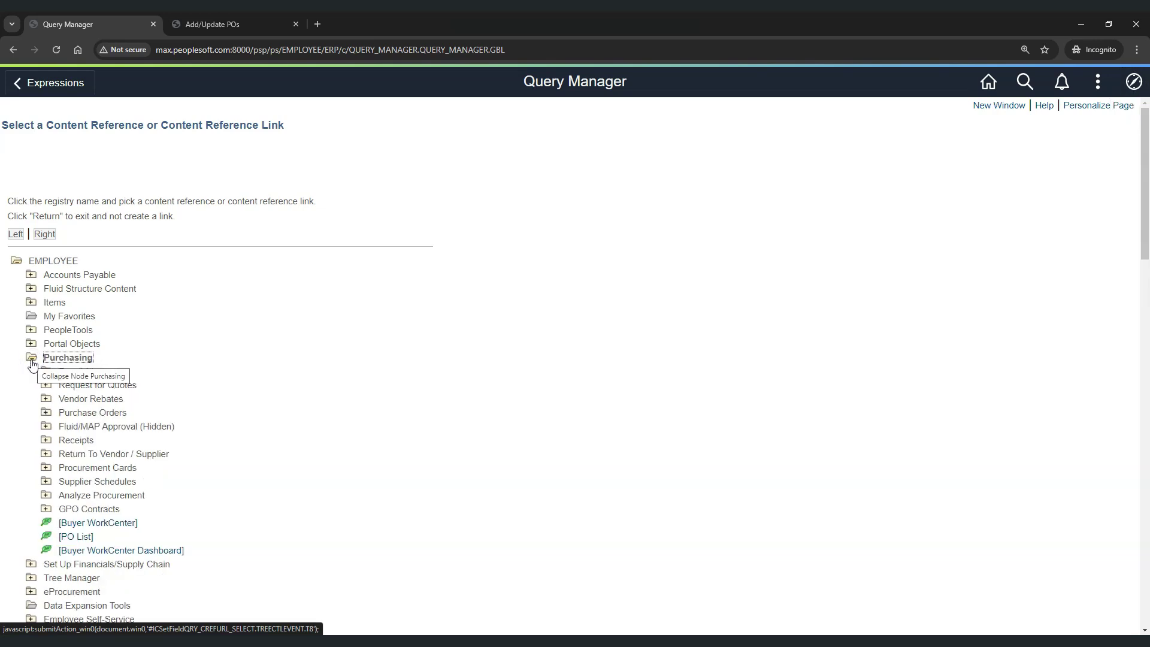
scroll(33, 365, down, 1)
click(47, 355)
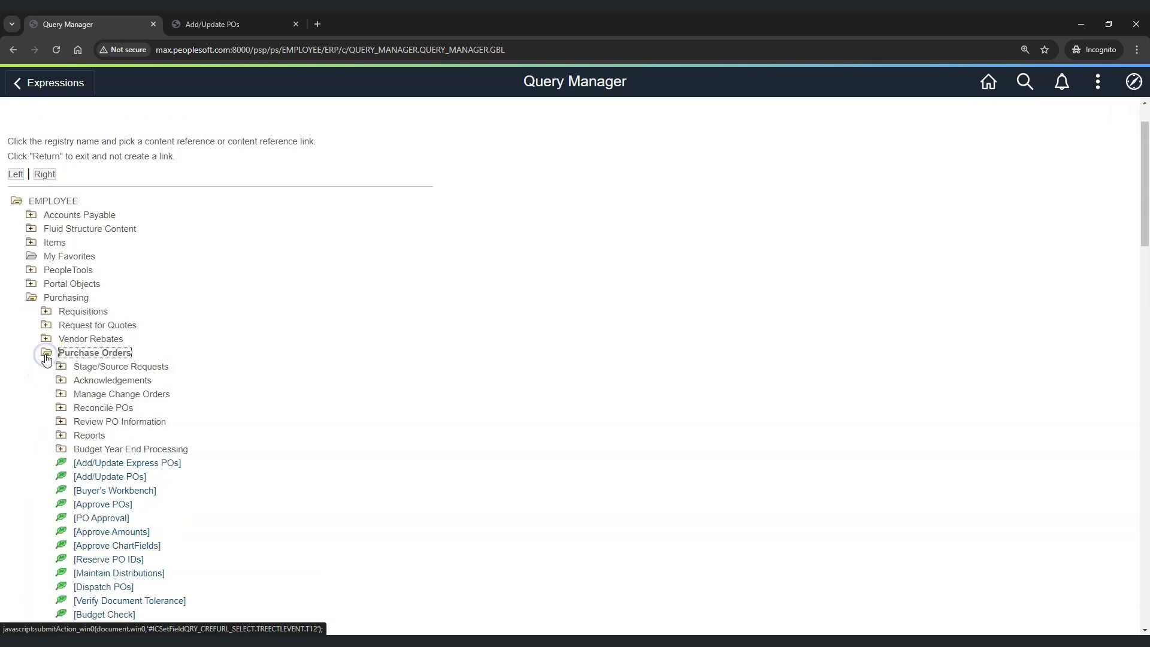
scroll(56, 367, down, 2)
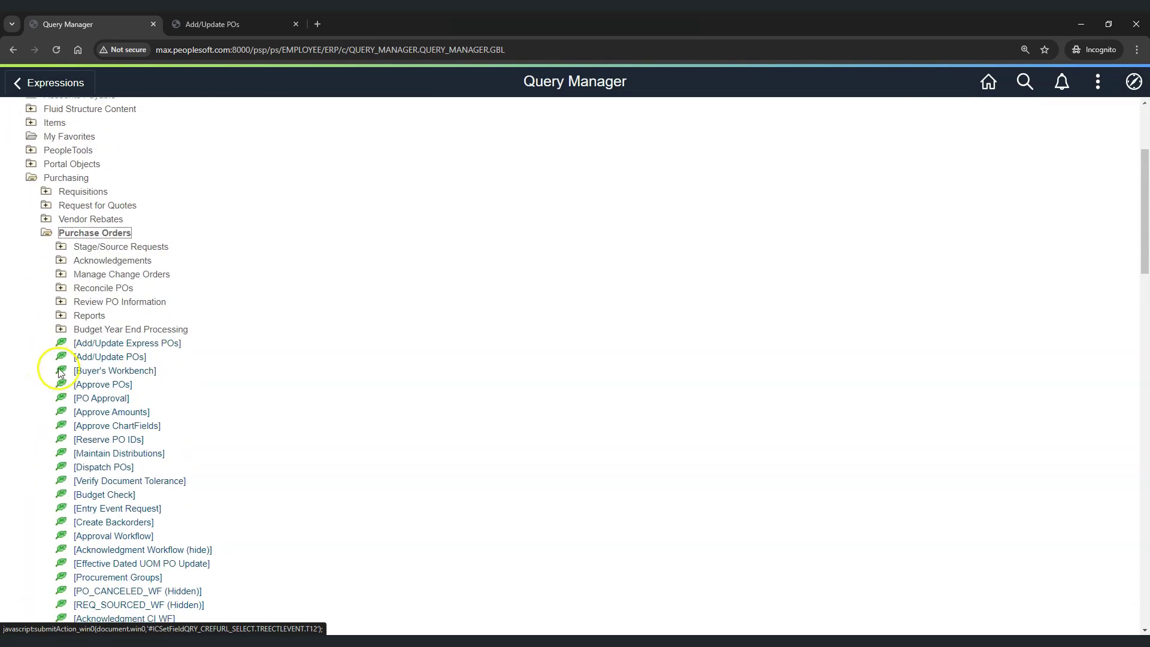
click(130, 359)
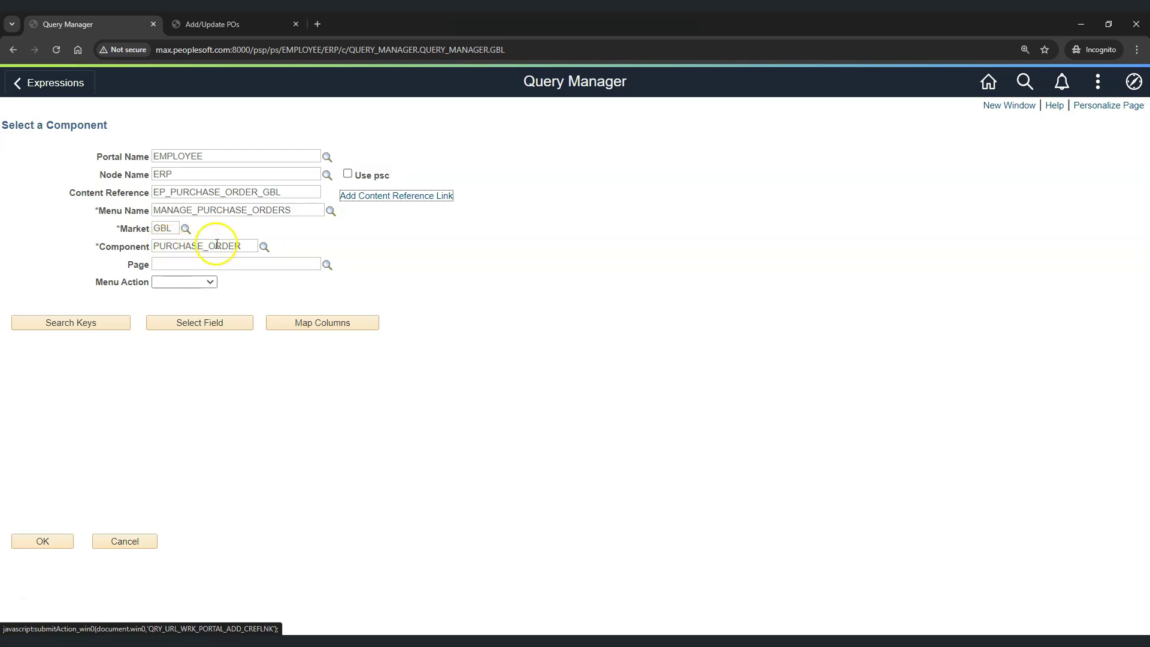
- Check the open purchase order's page name in its system information, and set the component URL's page to PO_LINE
click(181, 266)
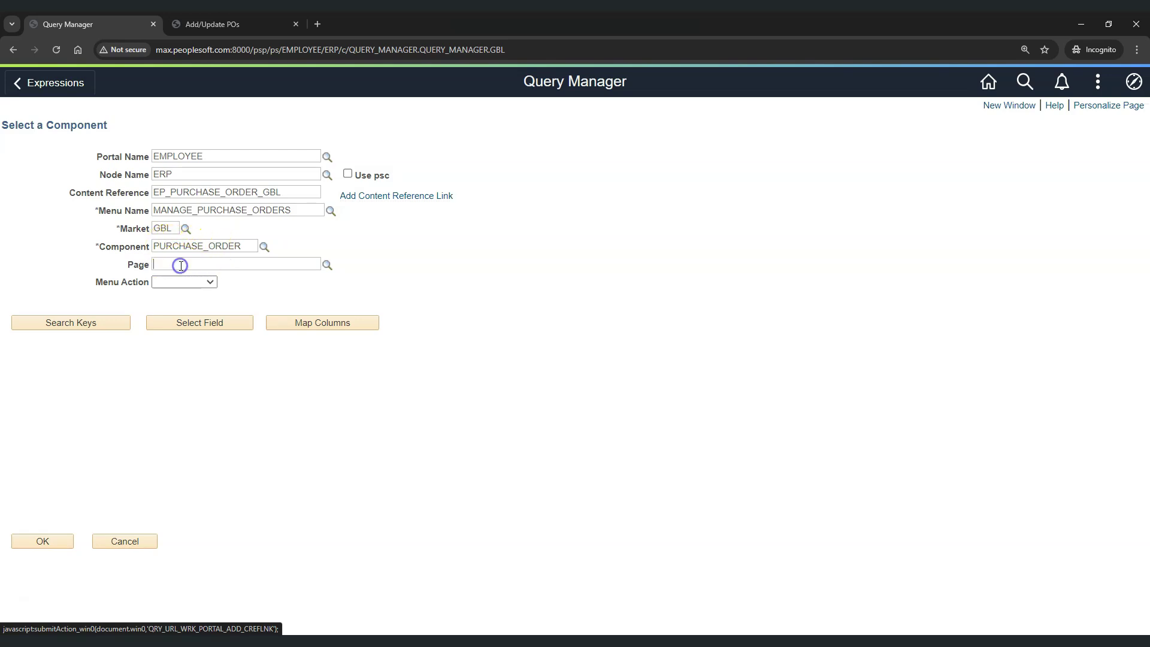
click(327, 265)
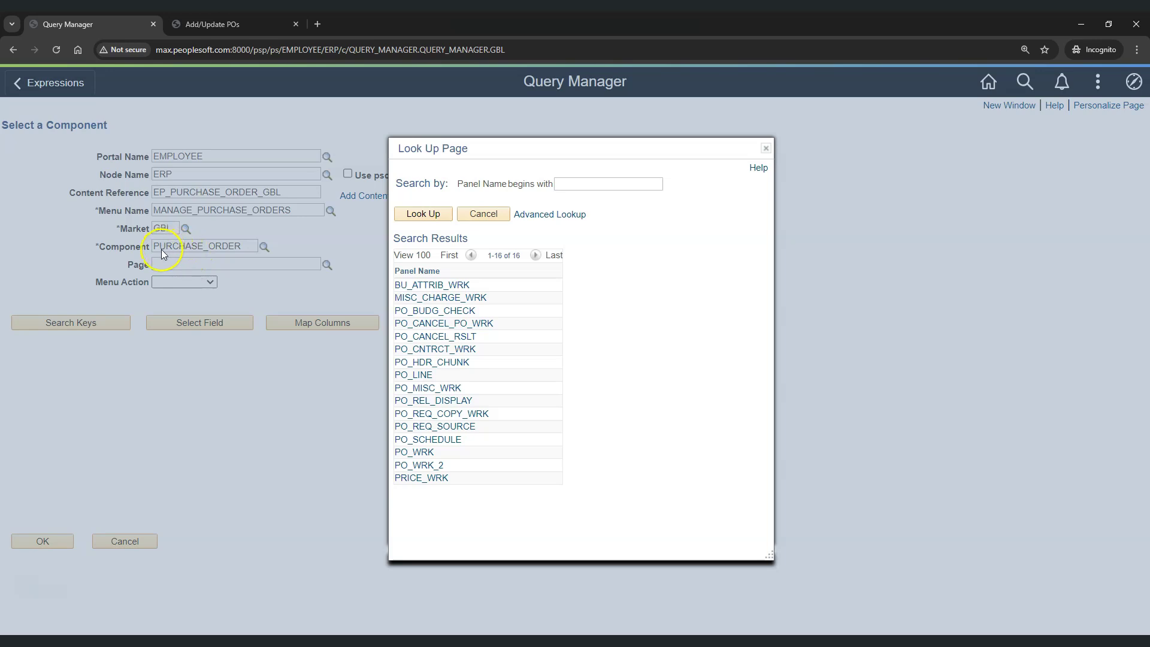
click(221, 26)
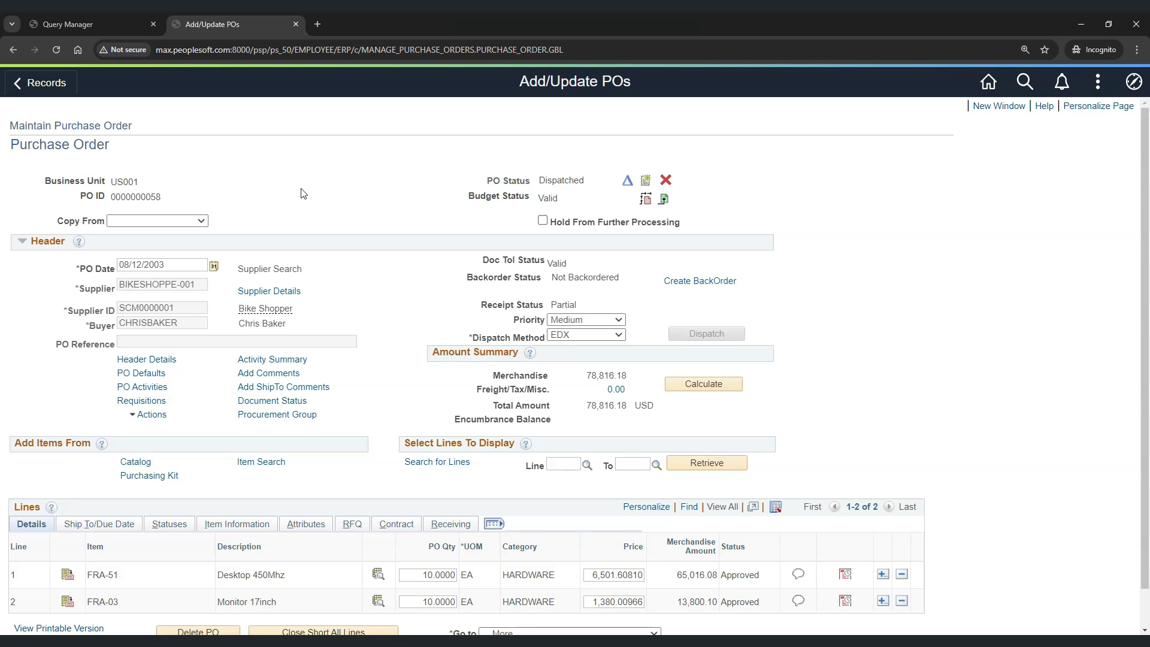
key(ctrl+j)
key(F12)
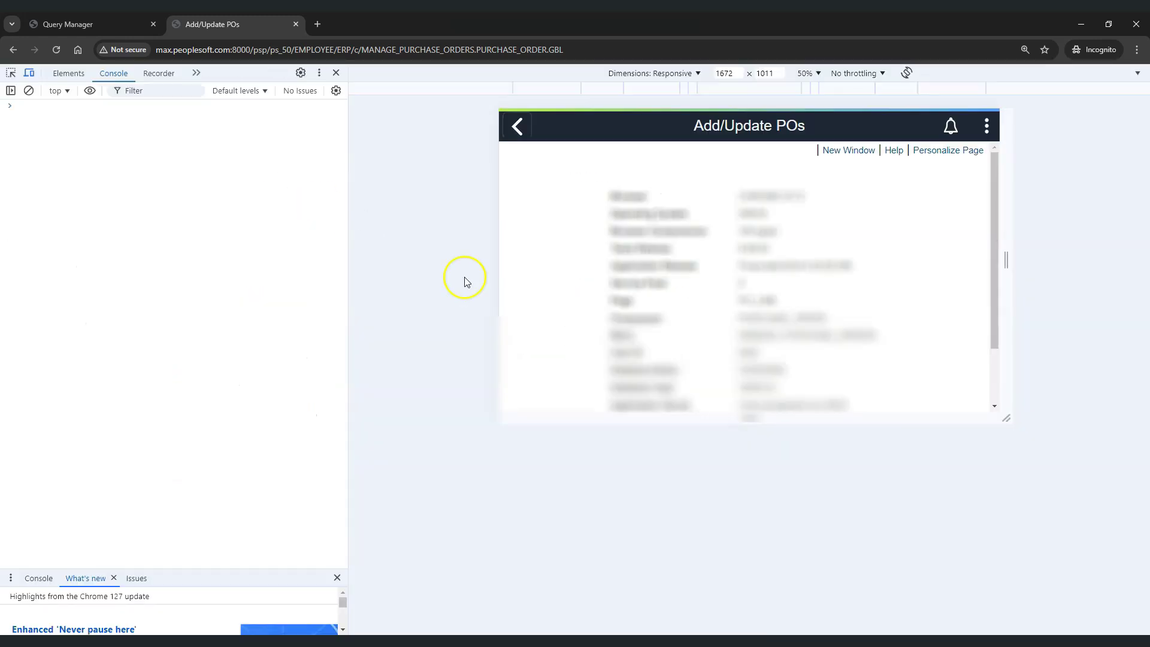
click(336, 74)
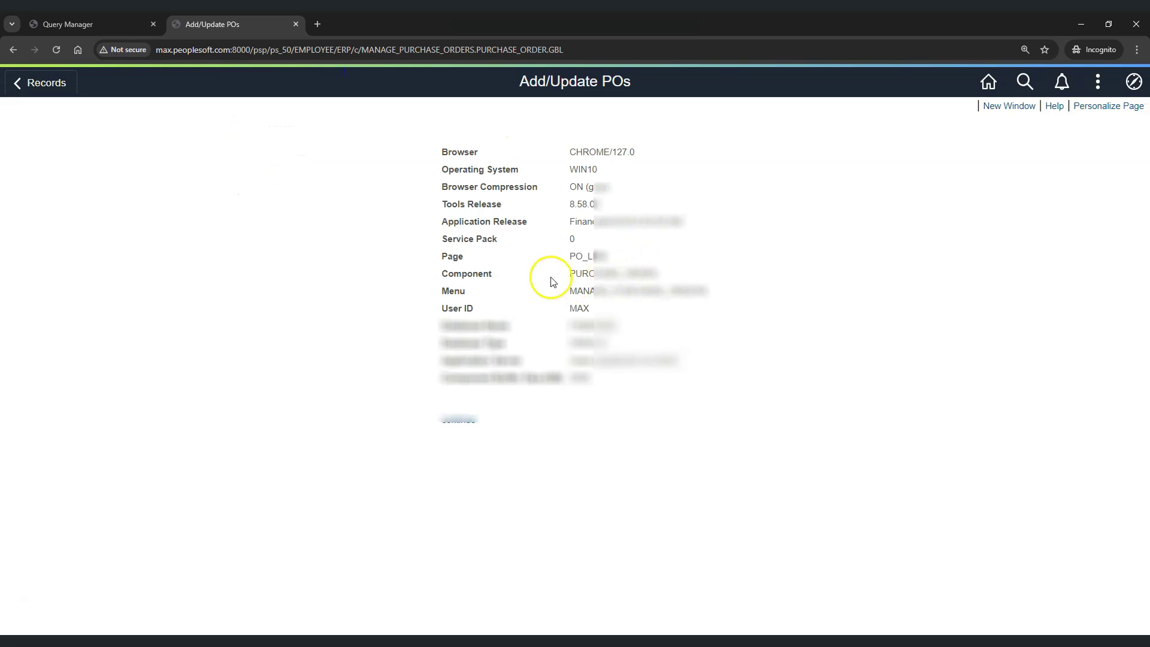
drag(570, 256, 585, 256)
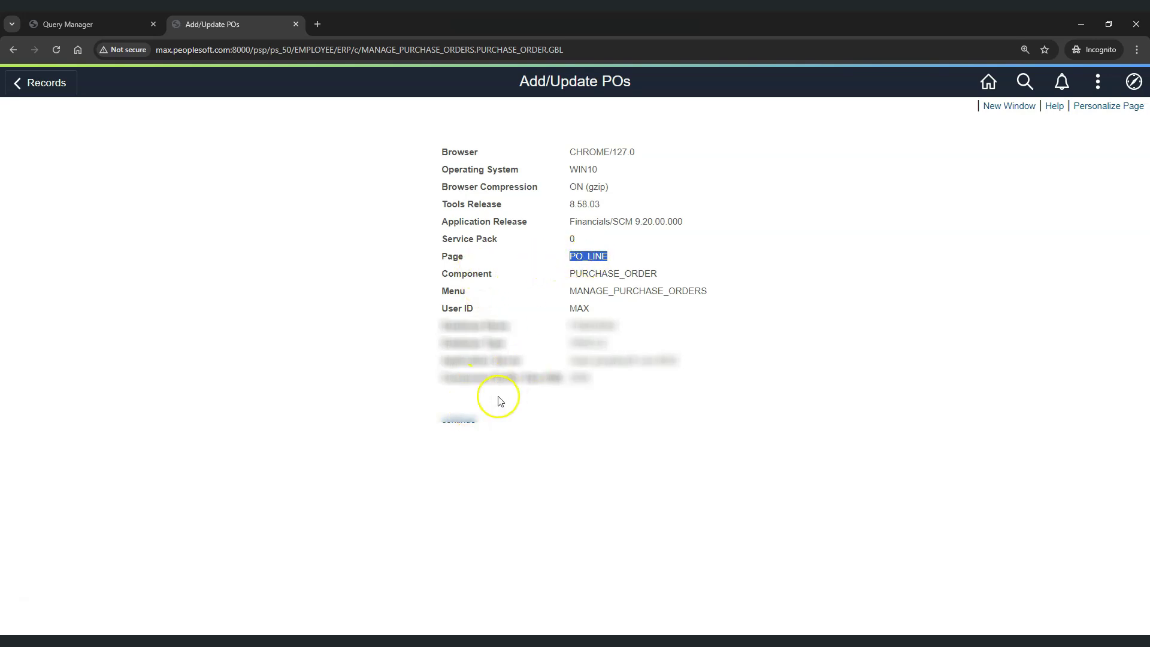
click(466, 421)
click(96, 27)
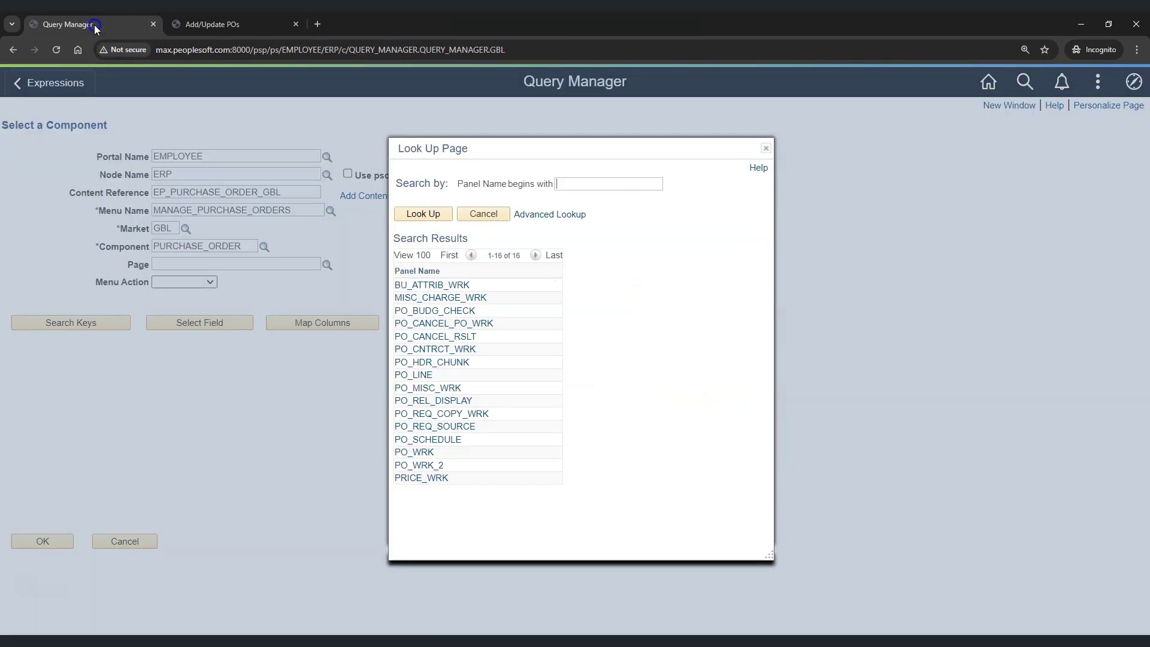
click(423, 376)
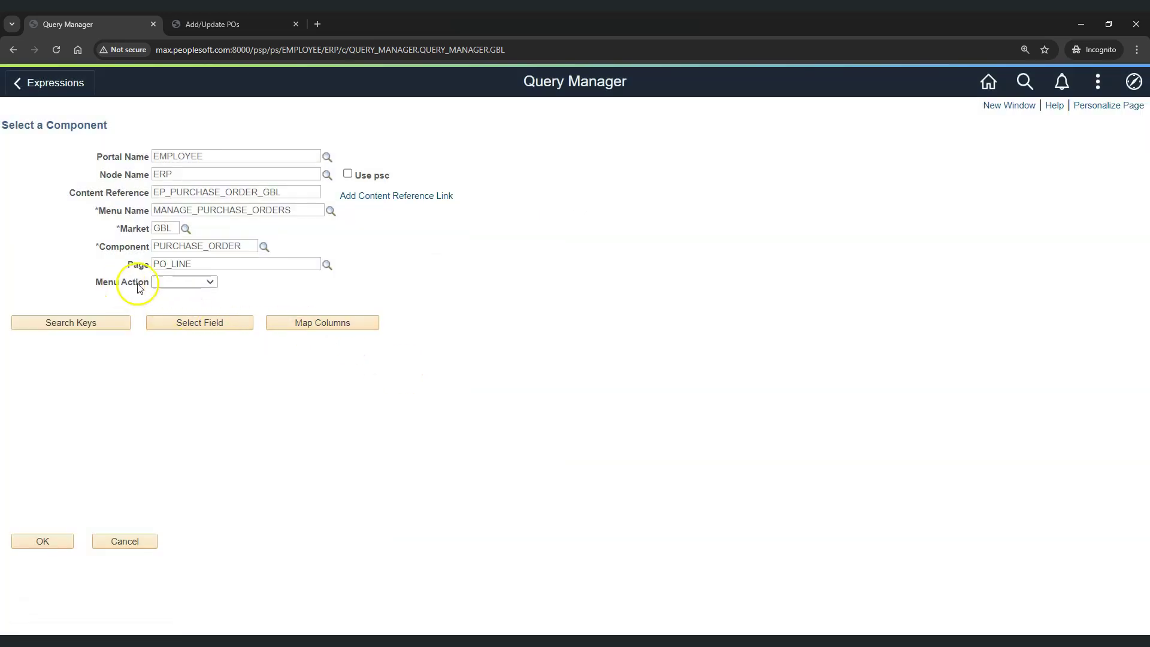
- Set the menu action to Update and load the component's search keys
click(200, 285)
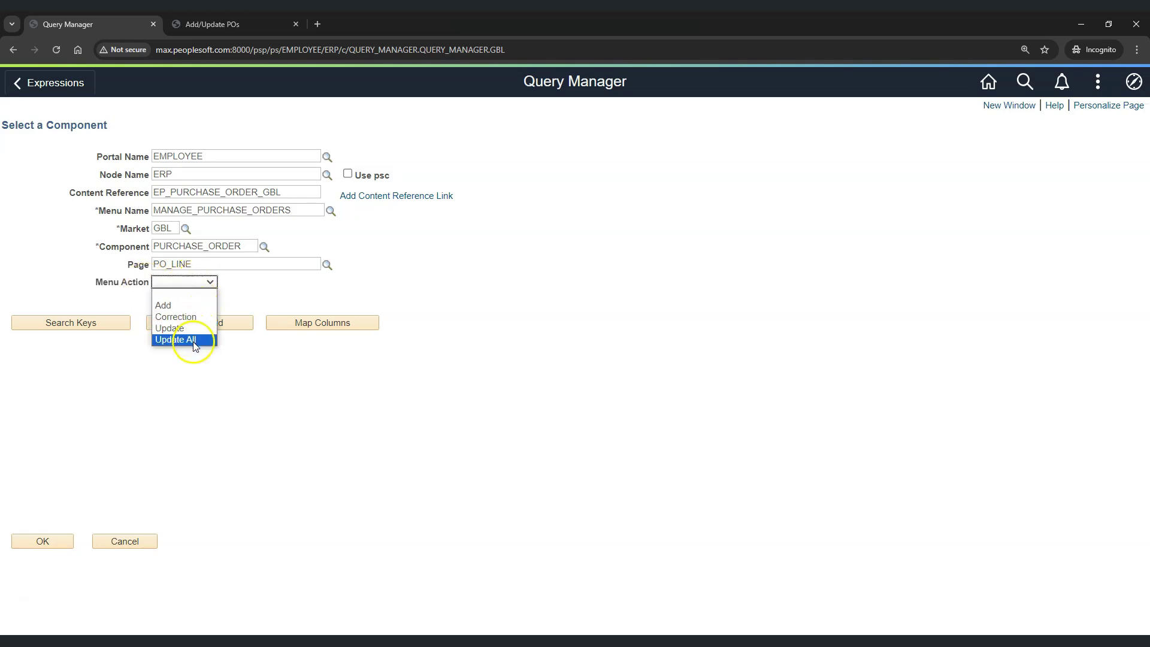
click(214, 26)
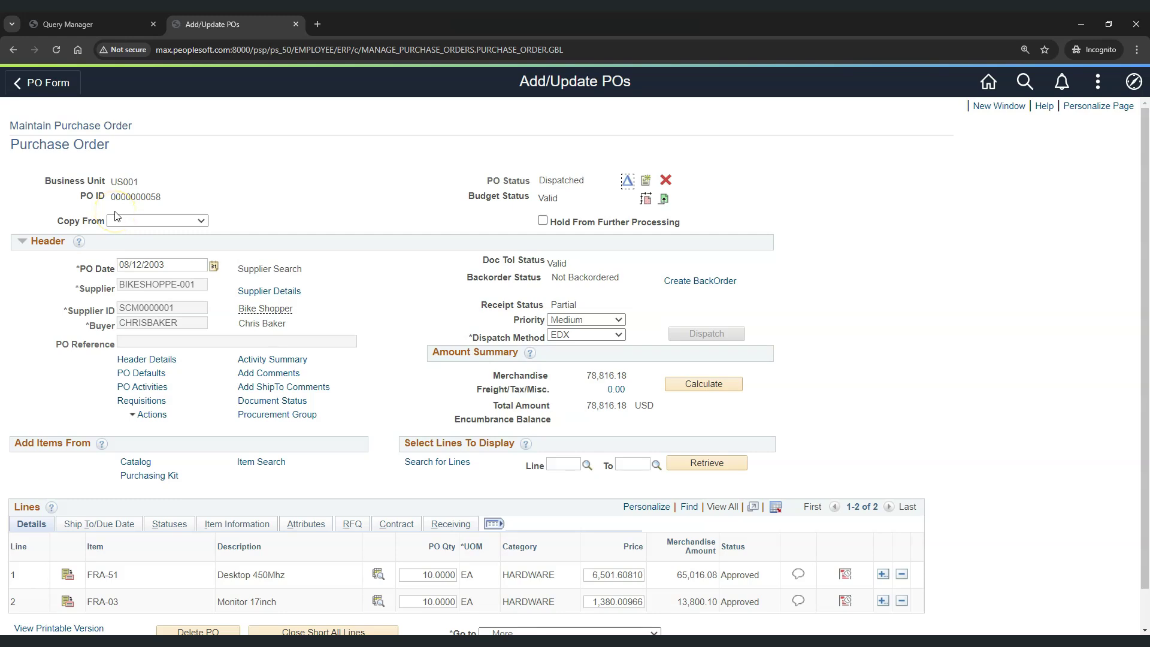
click(84, 27)
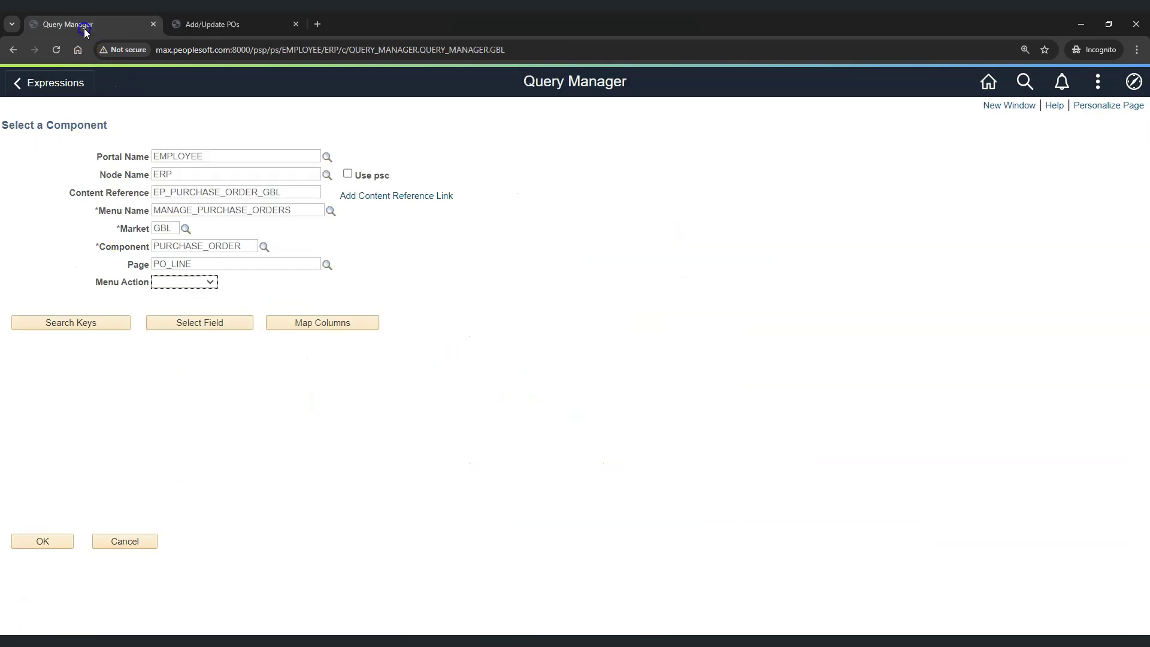
click(196, 286)
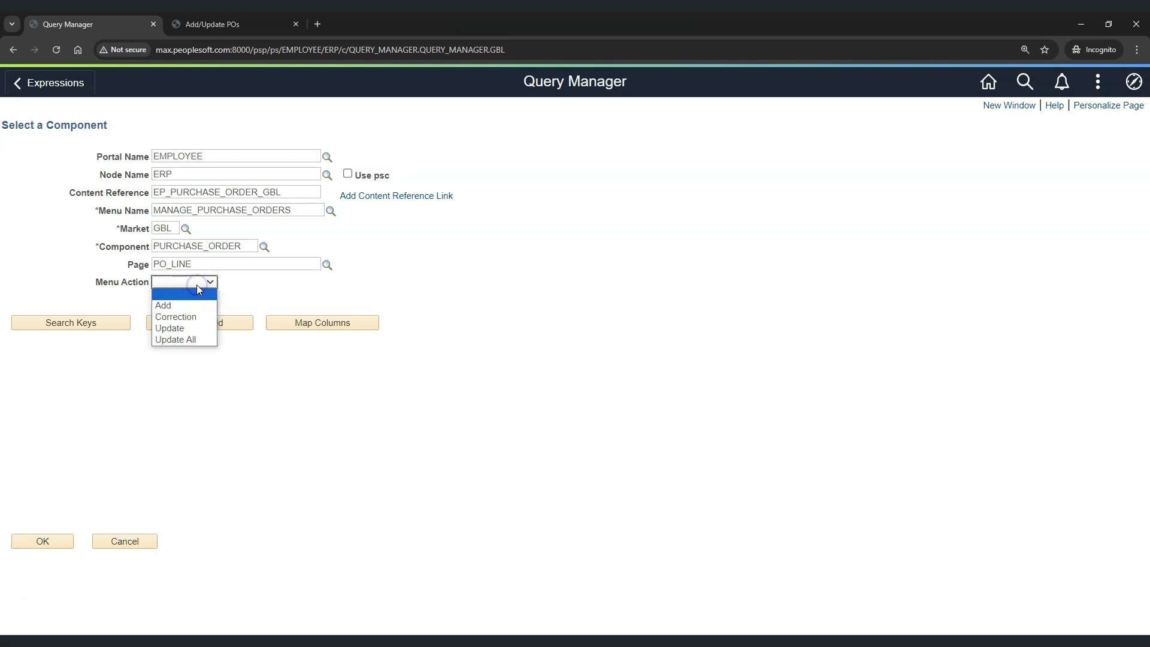
click(199, 329)
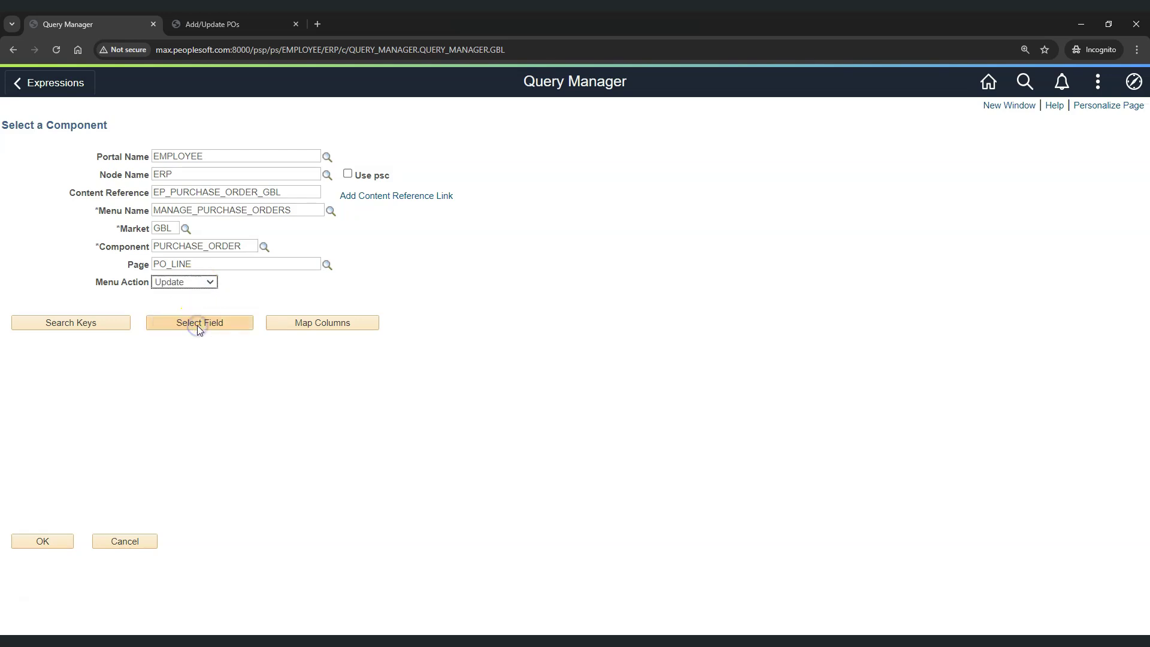
click(93, 327)
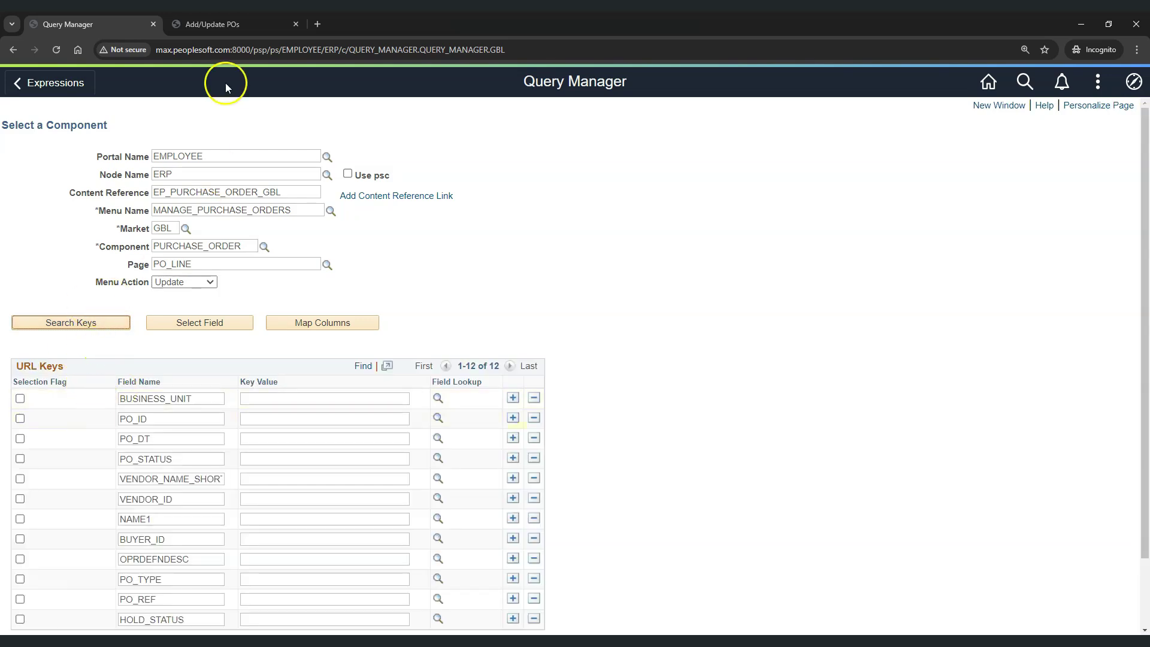
- Compare the URL keys with the search criteria on the purchase order's search page, checking which fields identify a purchase order
click(231, 24)
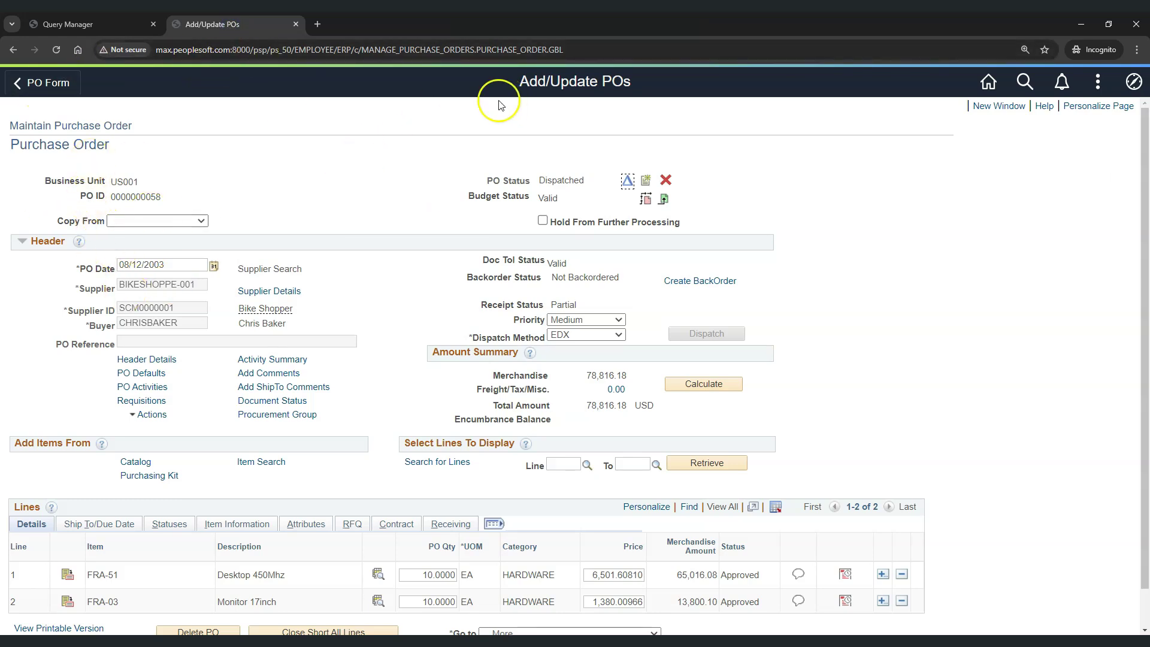
scroll(299, 371, down, 1)
click(139, 617)
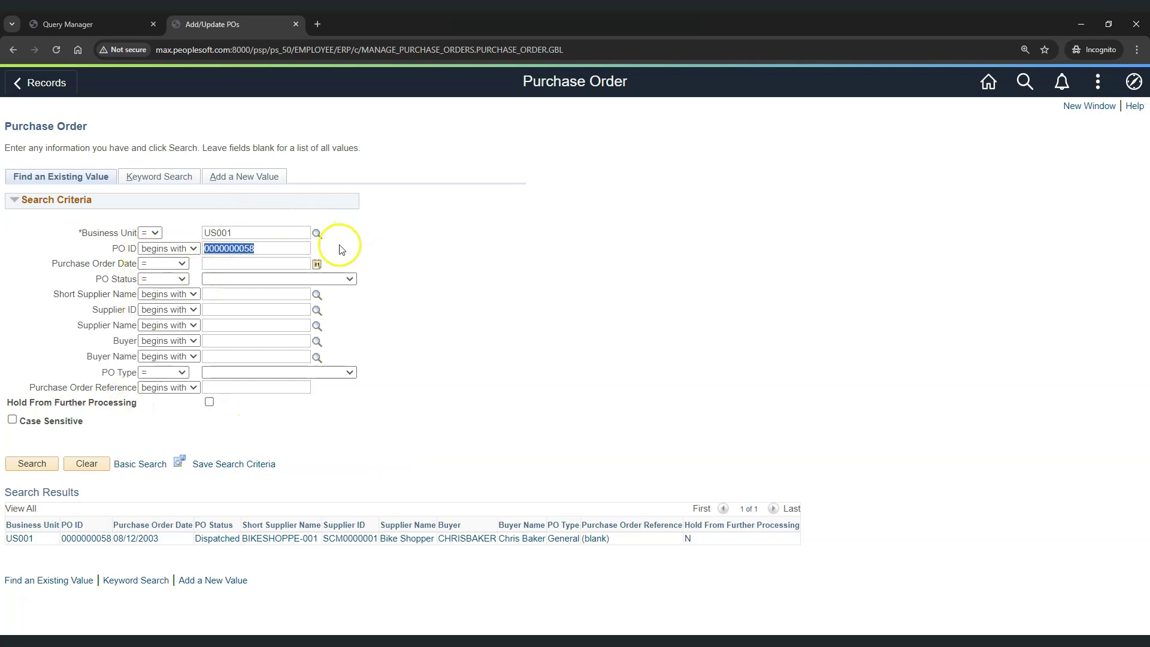
click(40, 465)
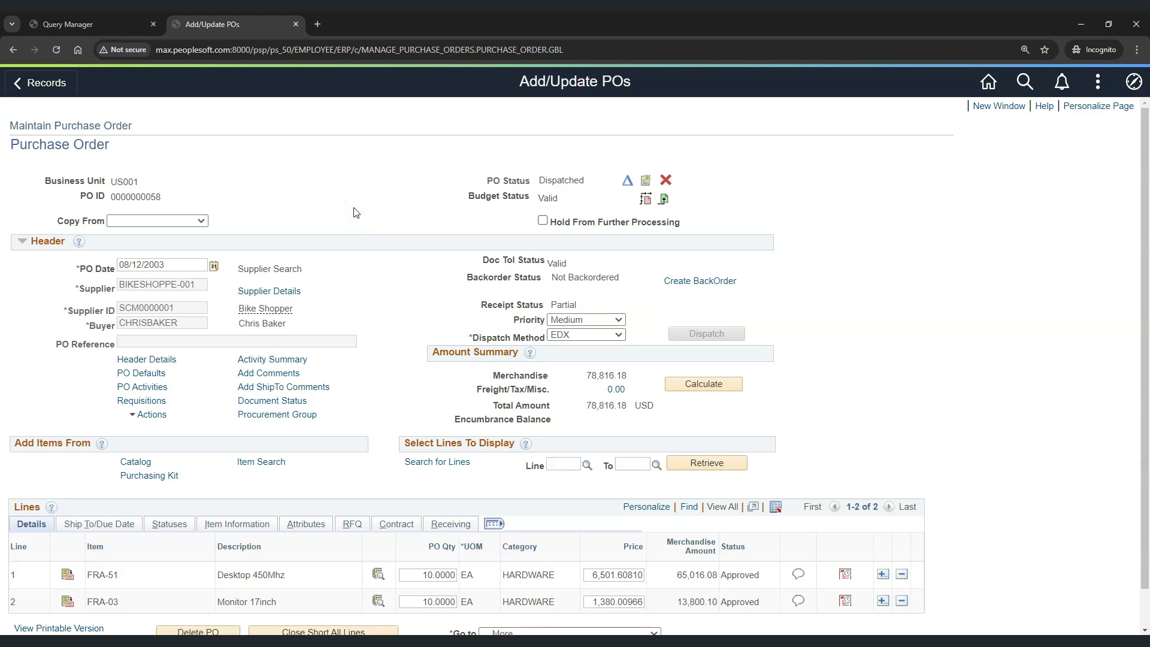
click(109, 25)
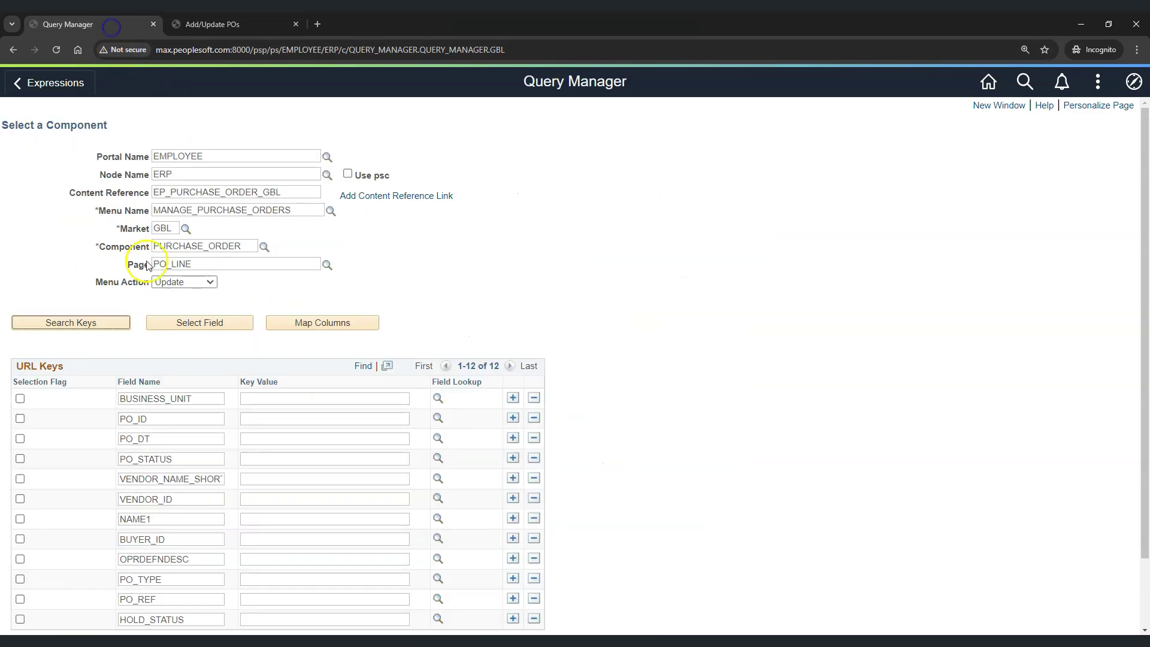
click(216, 25)
scroll(115, 526, down, 1)
scroll(115, 526, down, 1)
click(108, 614)
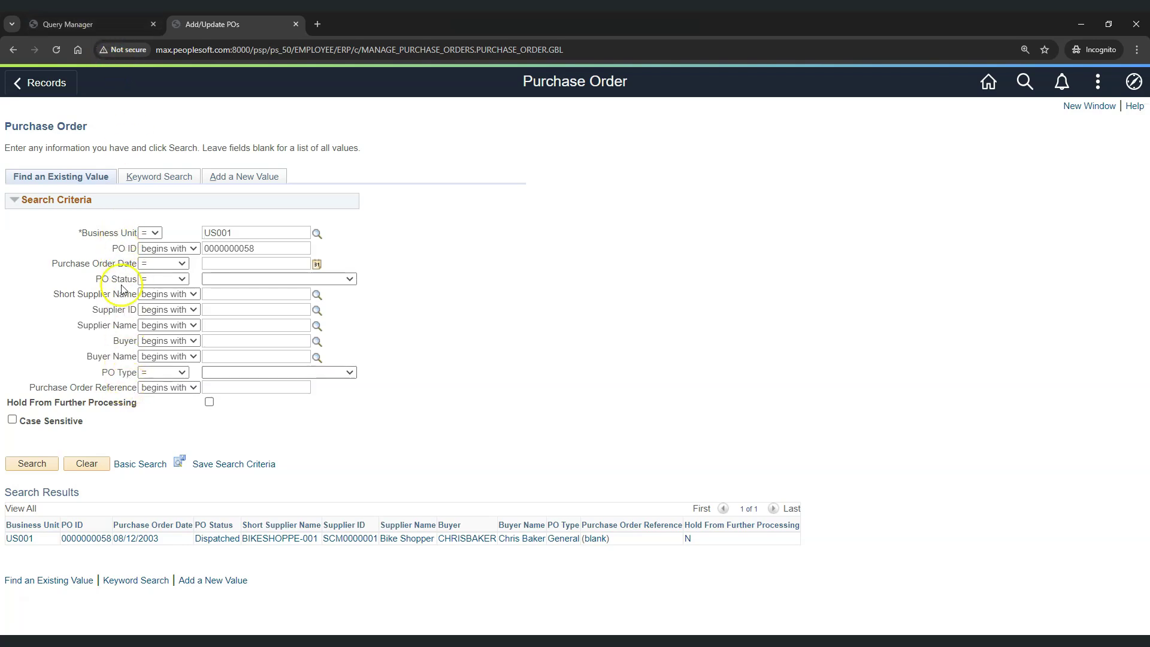
- Compare the URL keys with the purchase order search criteria and flag the BUSINESS_UNIT key
click(112, 31)
scroll(172, 313, down, 1)
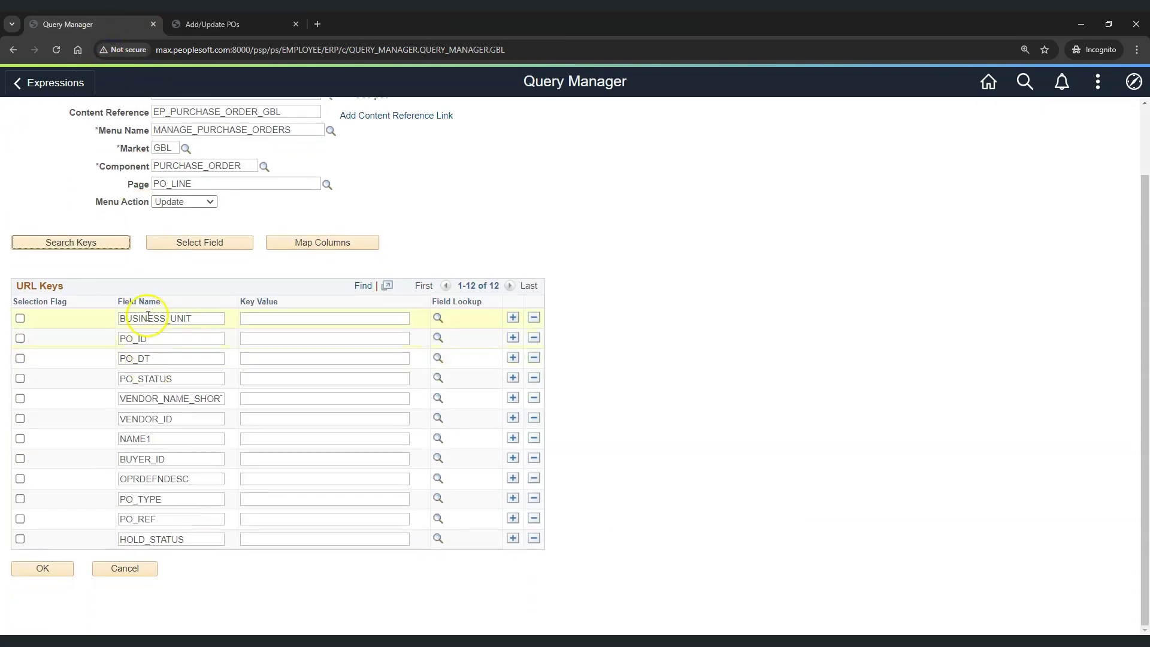
scroll(162, 487, up, 3)
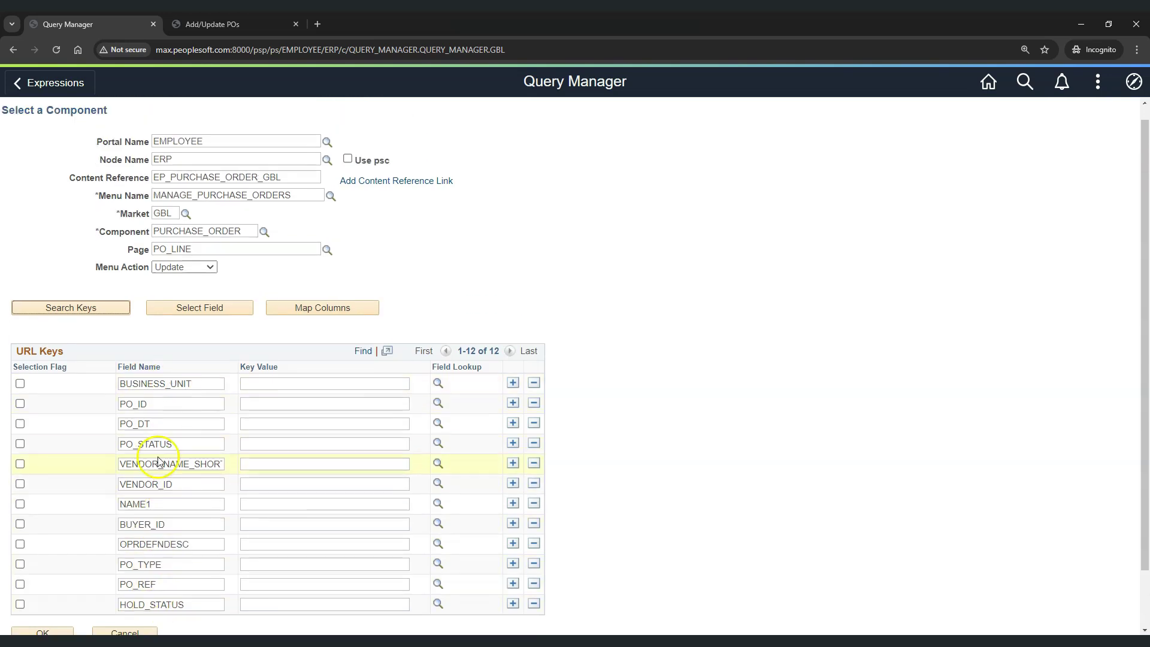
click(211, 27)
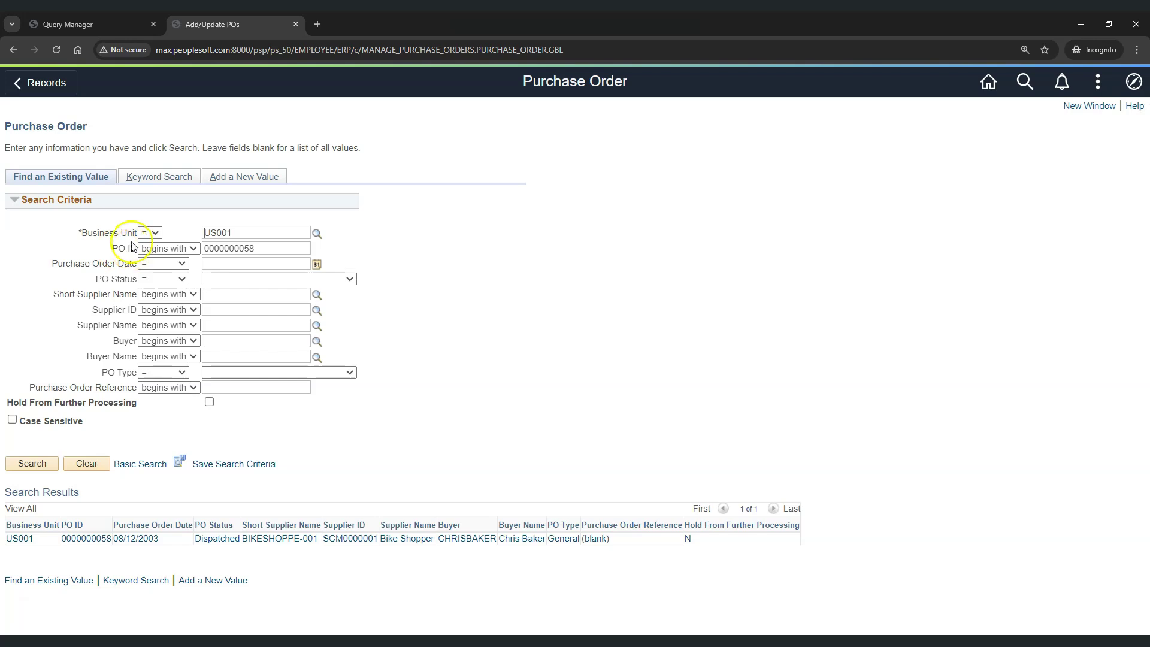
click(84, 27)
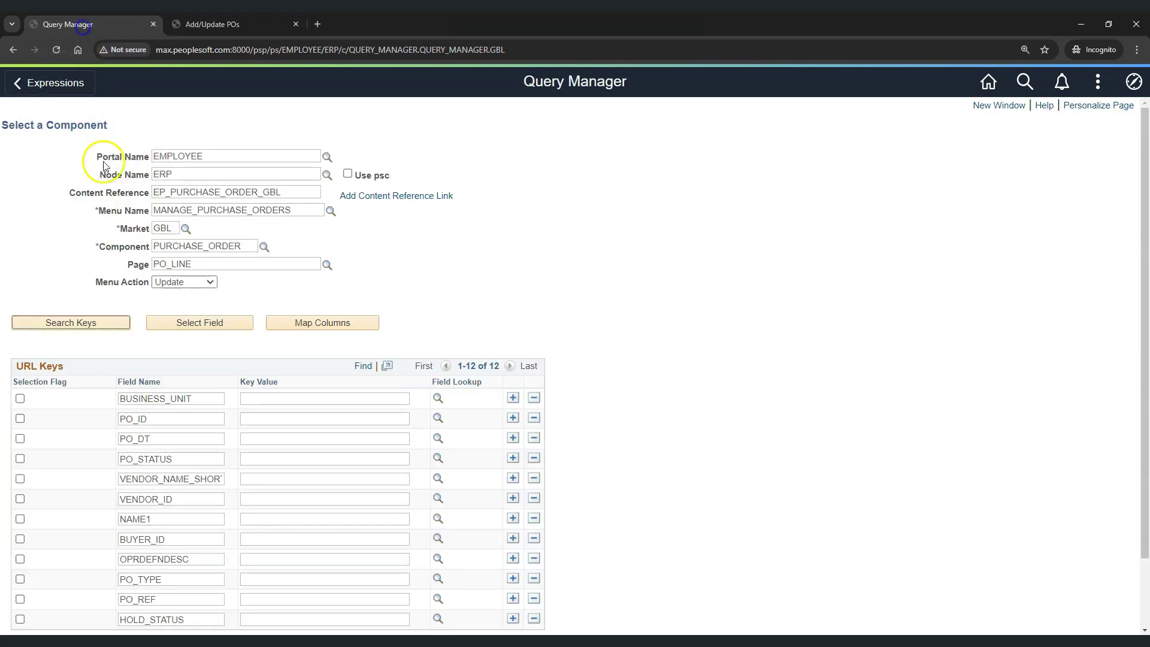
click(20, 399)
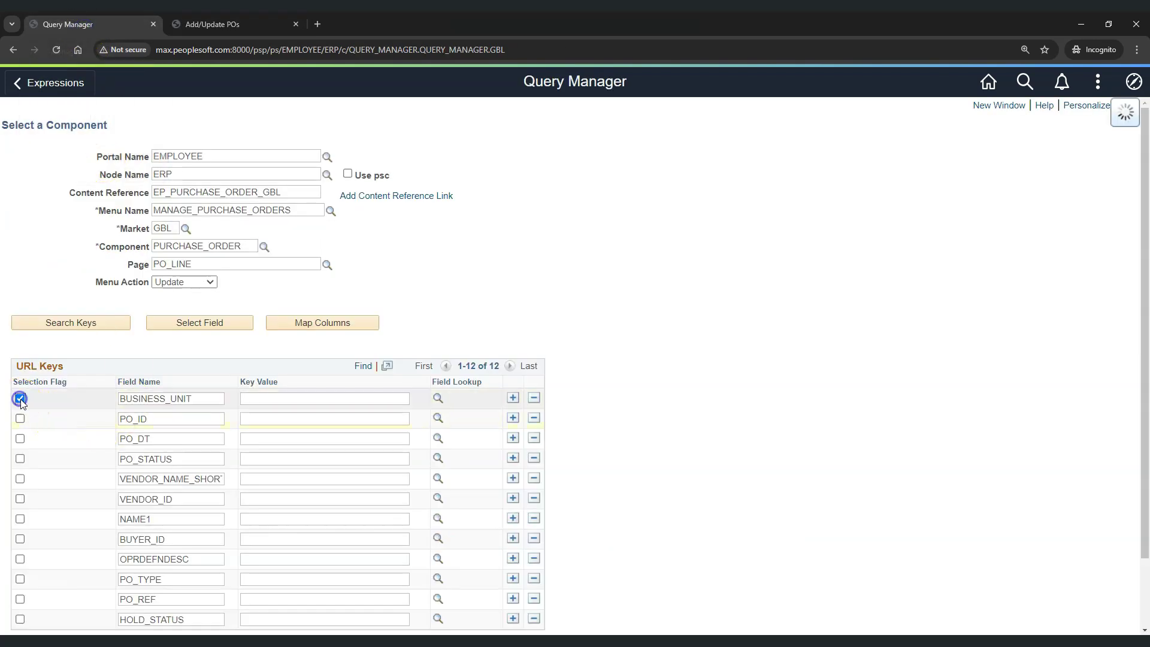
- Check the query's results and field list for the fields that supply the PO business unit and PO number
click(225, 27)
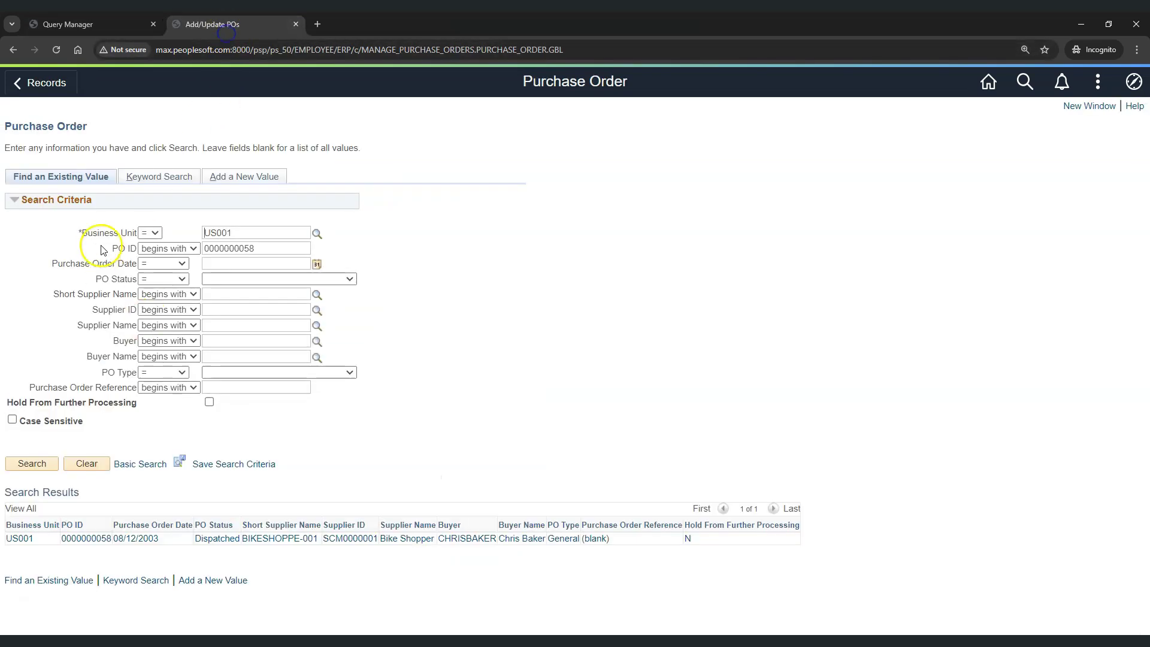
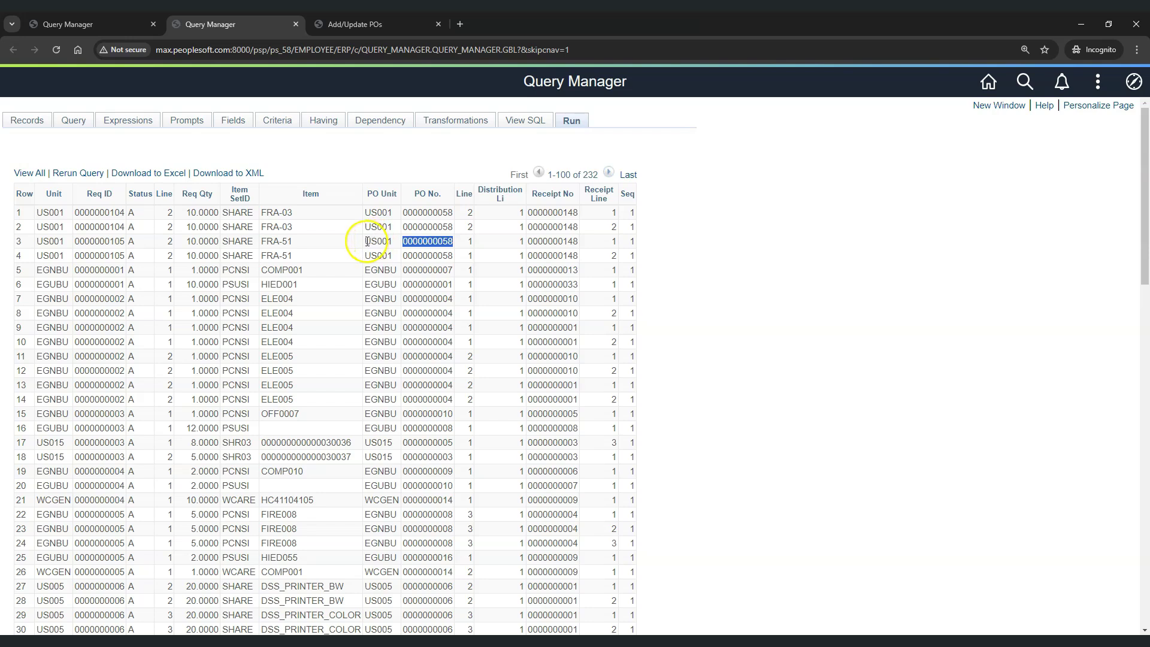
drag(367, 241, 385, 242)
click(404, 240)
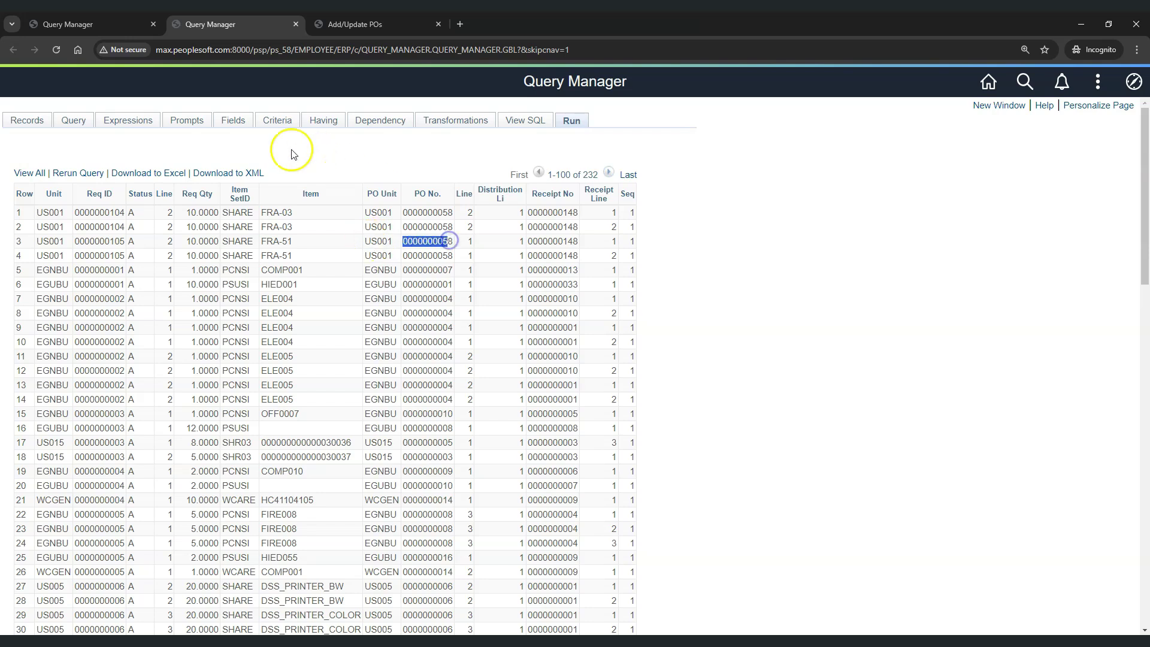
click(242, 127)
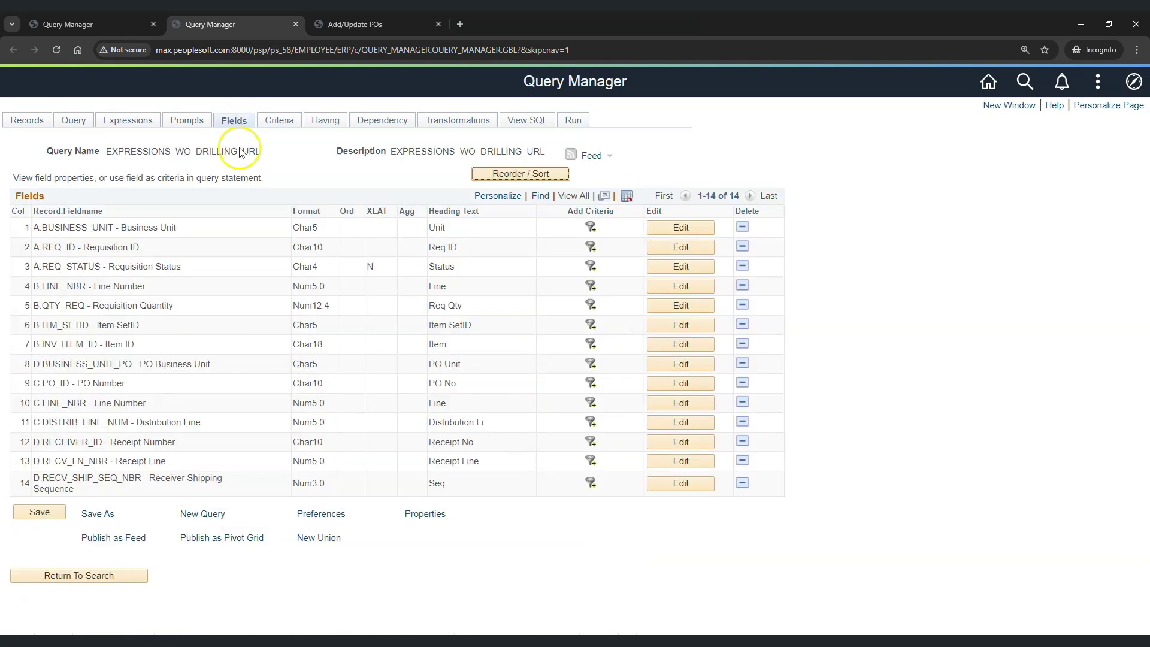
drag(36, 364, 135, 365)
click(45, 383)
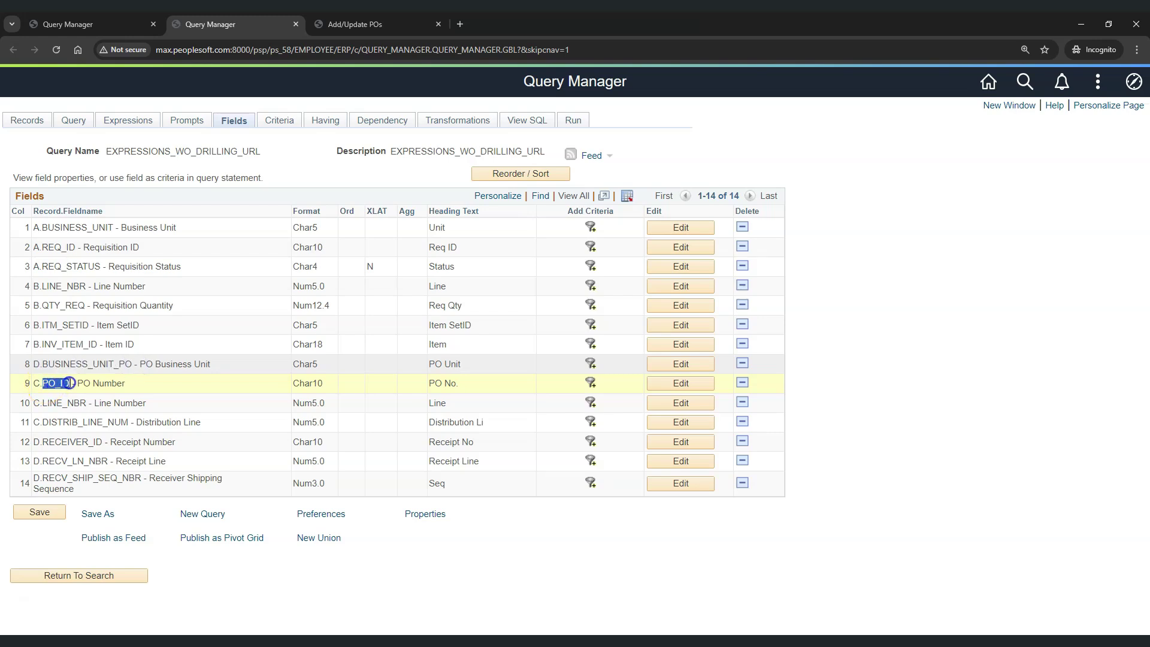
drag(34, 364, 90, 364)
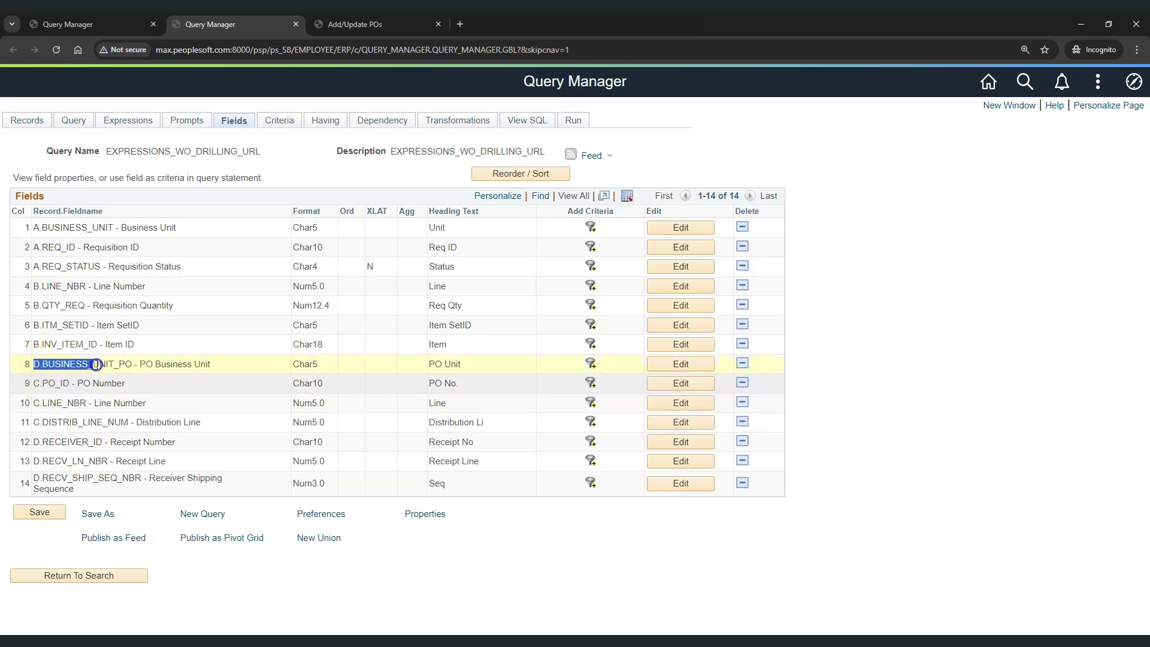
- Map the BUSINESS_UNIT URL key to the query field D.BUSINESS_UNIT_PO, checking it against the query's field list
click(96, 26)
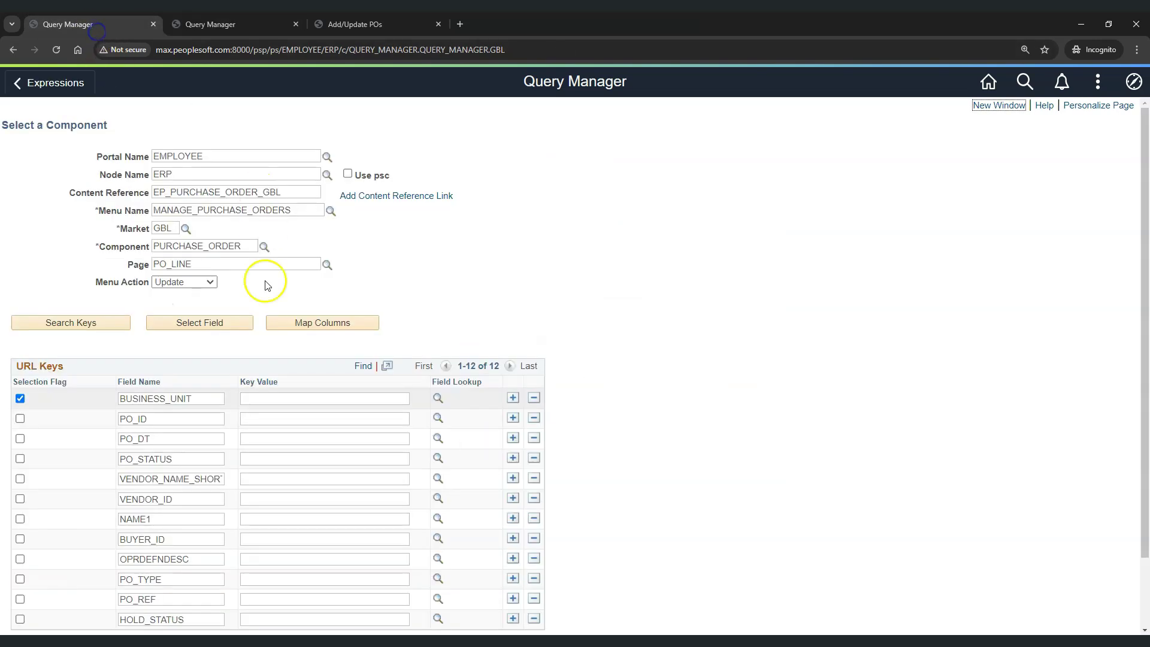
click(252, 397)
click(302, 400)
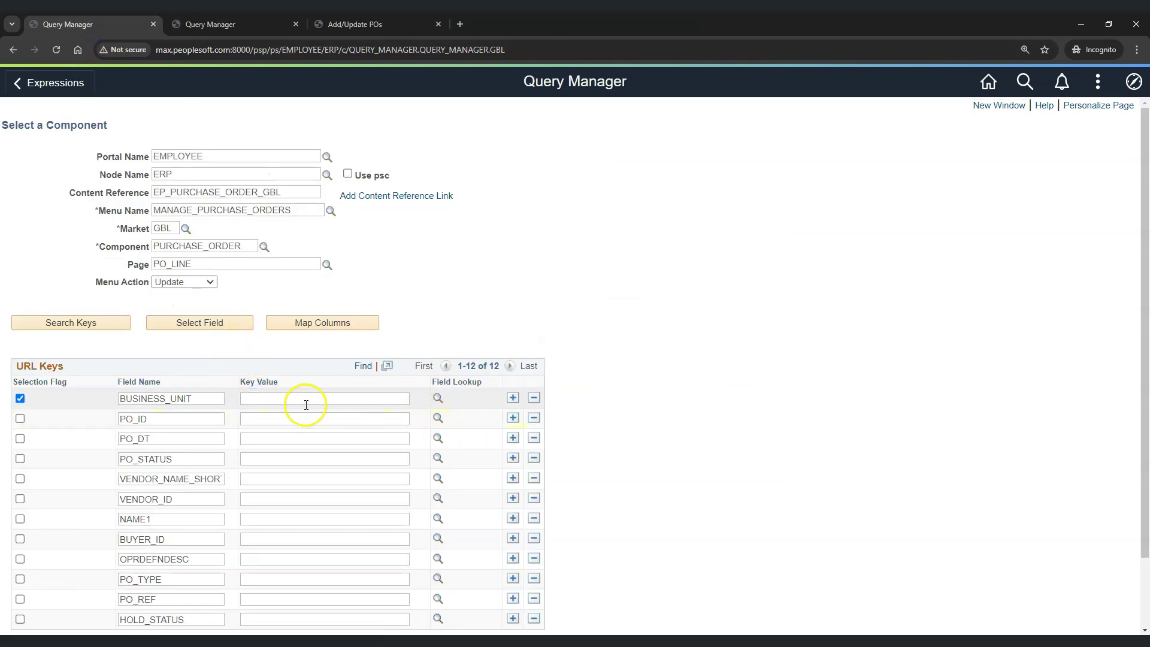
click(438, 400)
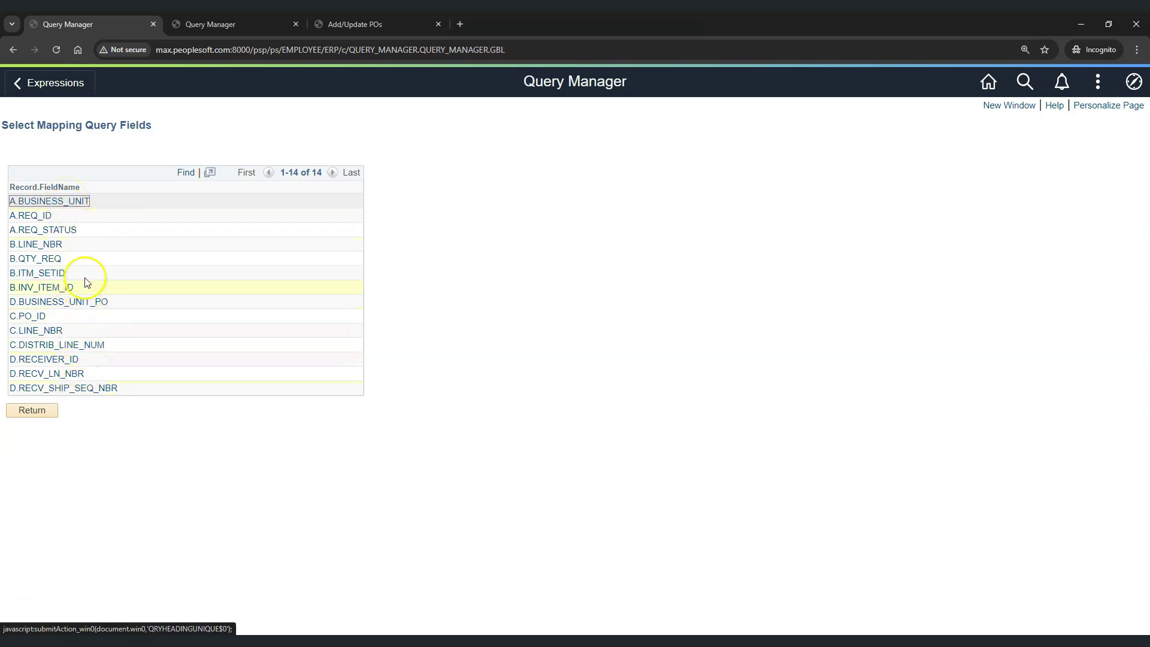
click(228, 26)
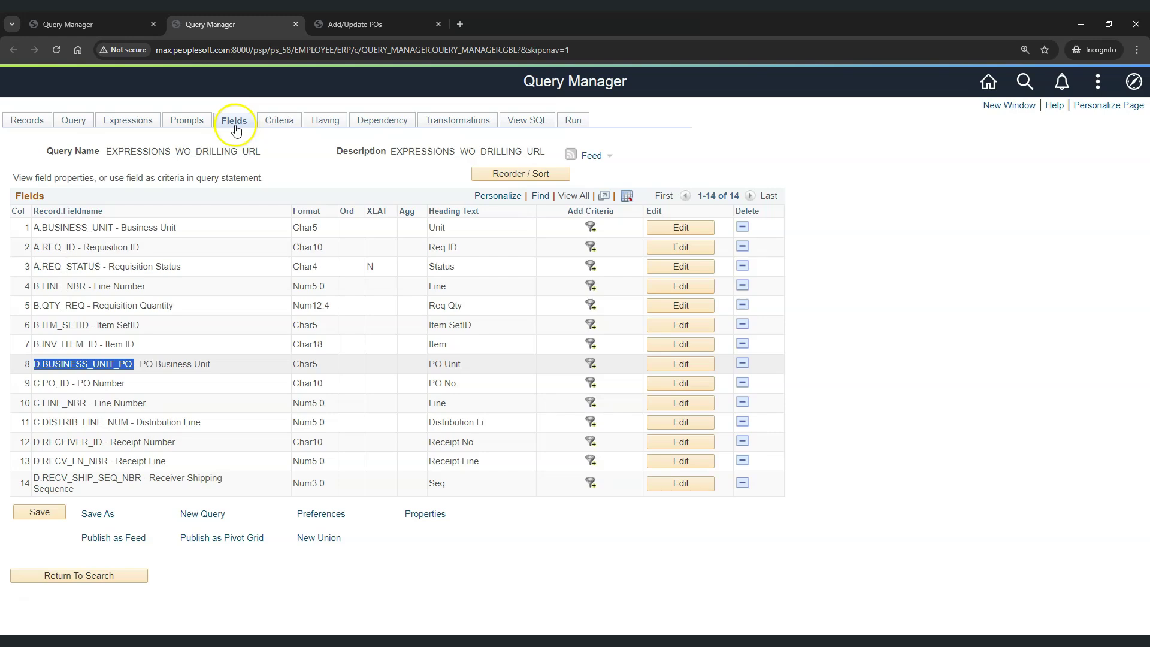
drag(697, 196, 727, 196)
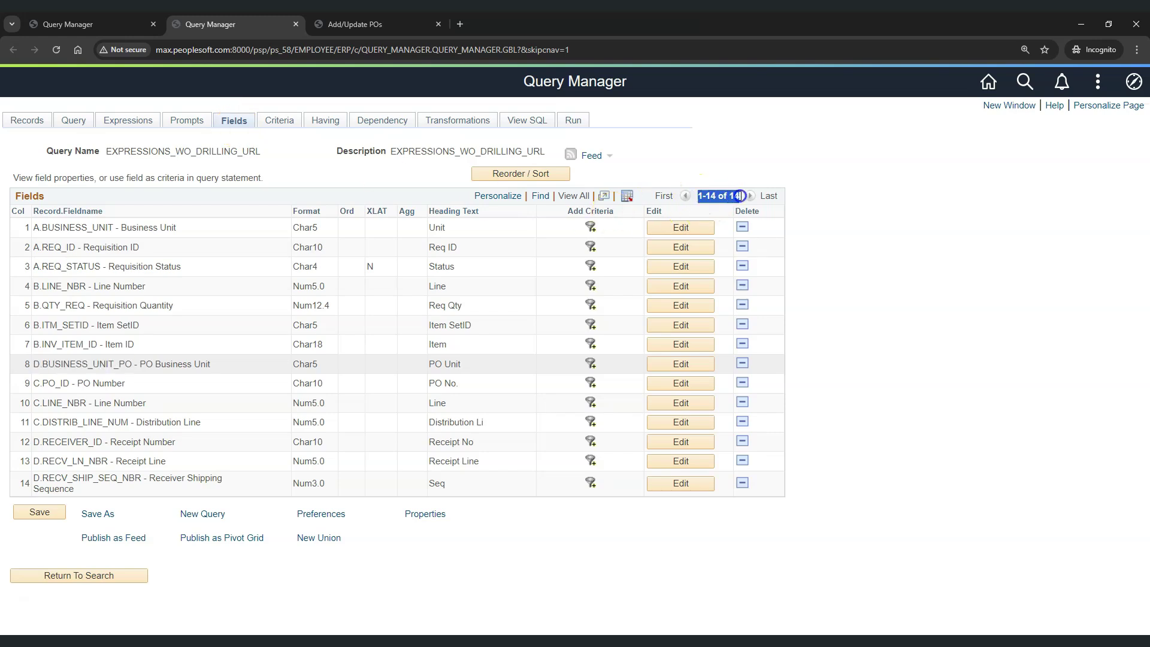
click(114, 21)
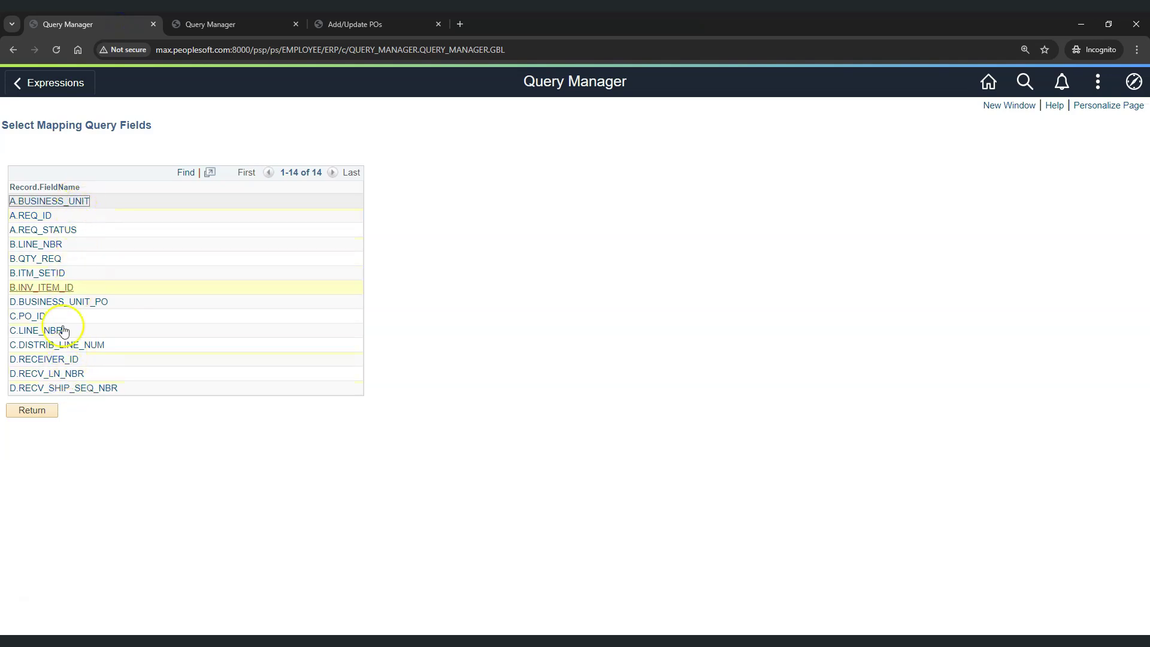
click(225, 27)
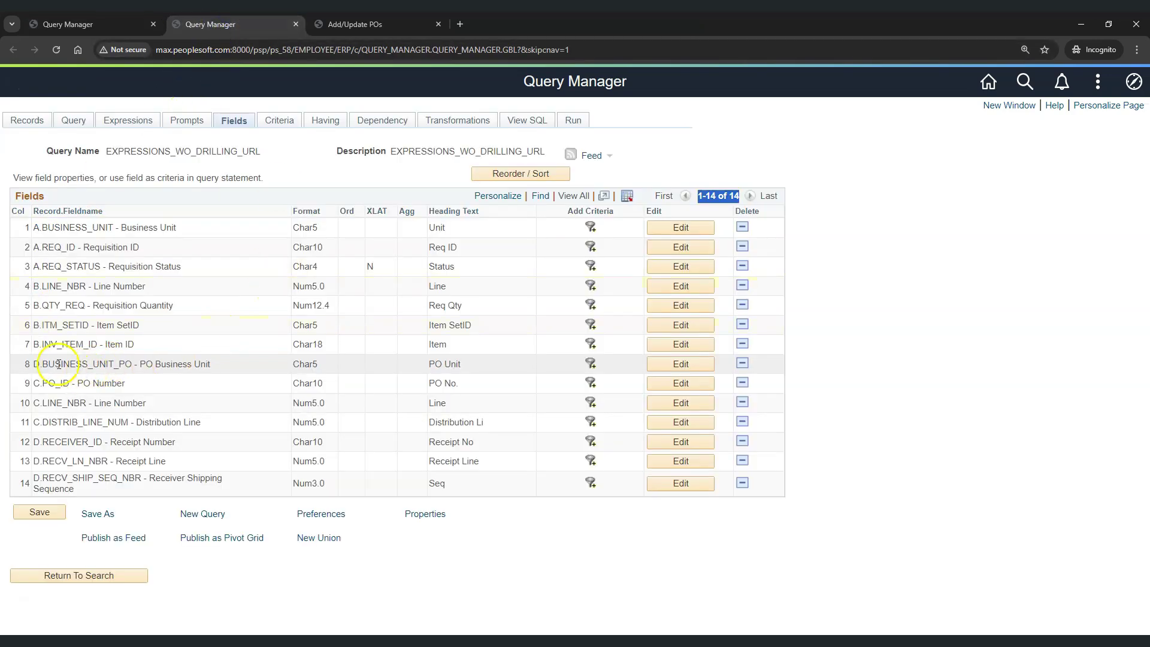
drag(43, 364, 108, 361)
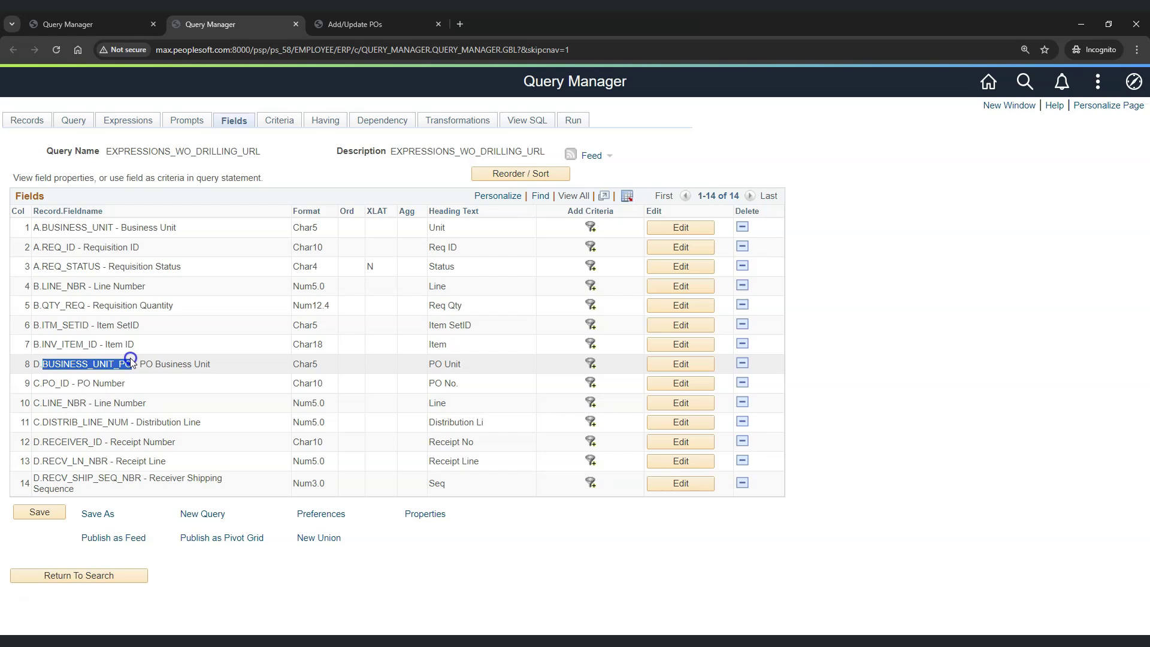
click(77, 25)
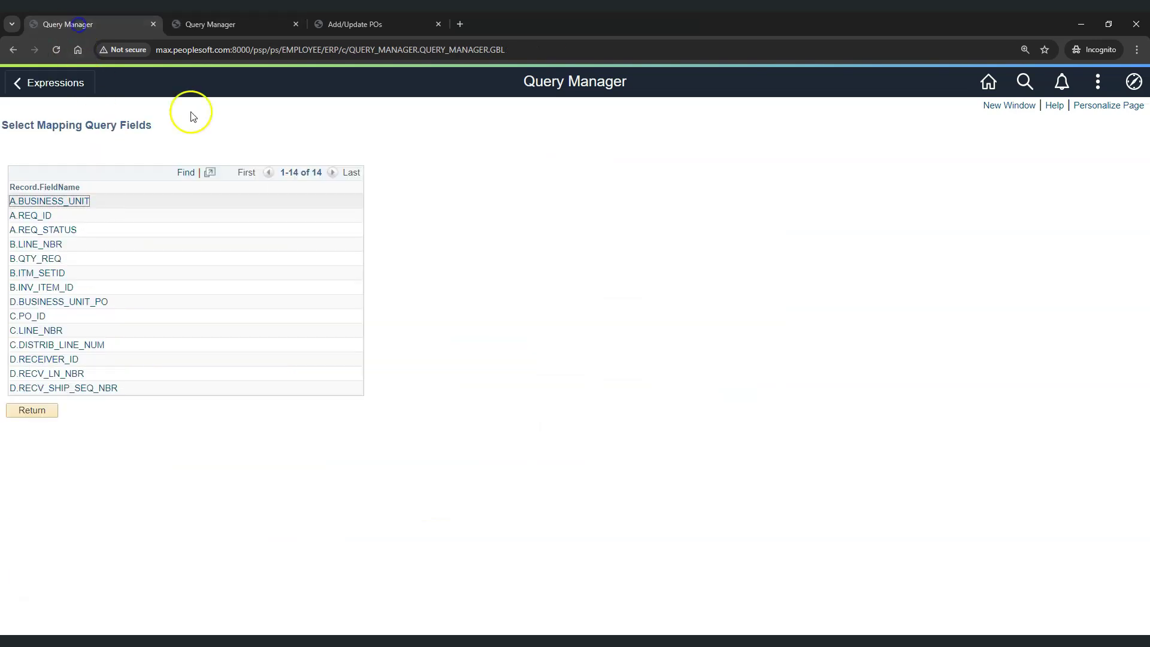
click(81, 301)
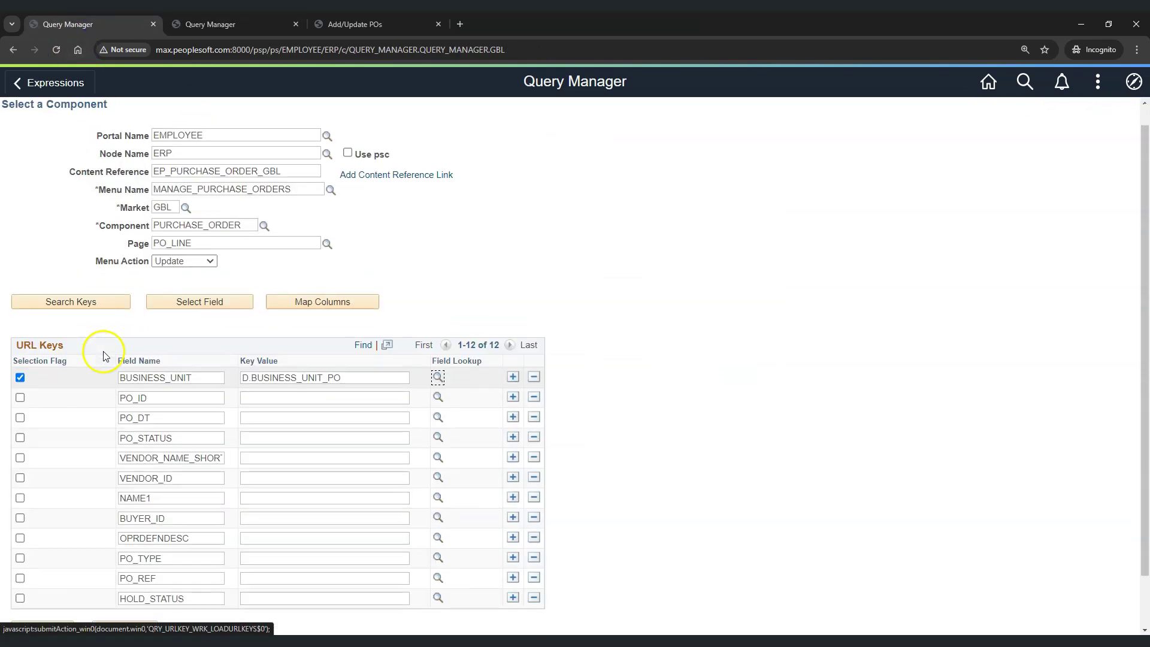
- Flag the PO_ID URL key and map it to the query field C.PO_ID
scroll(104, 356, down, 1)
click(20, 339)
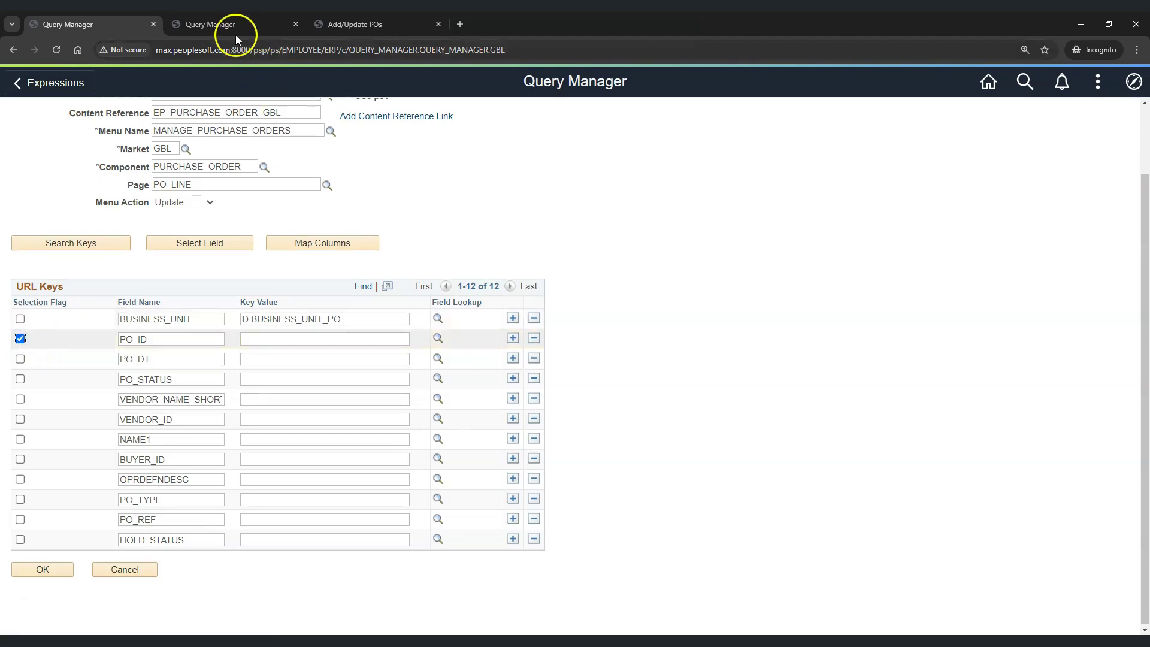
click(218, 23)
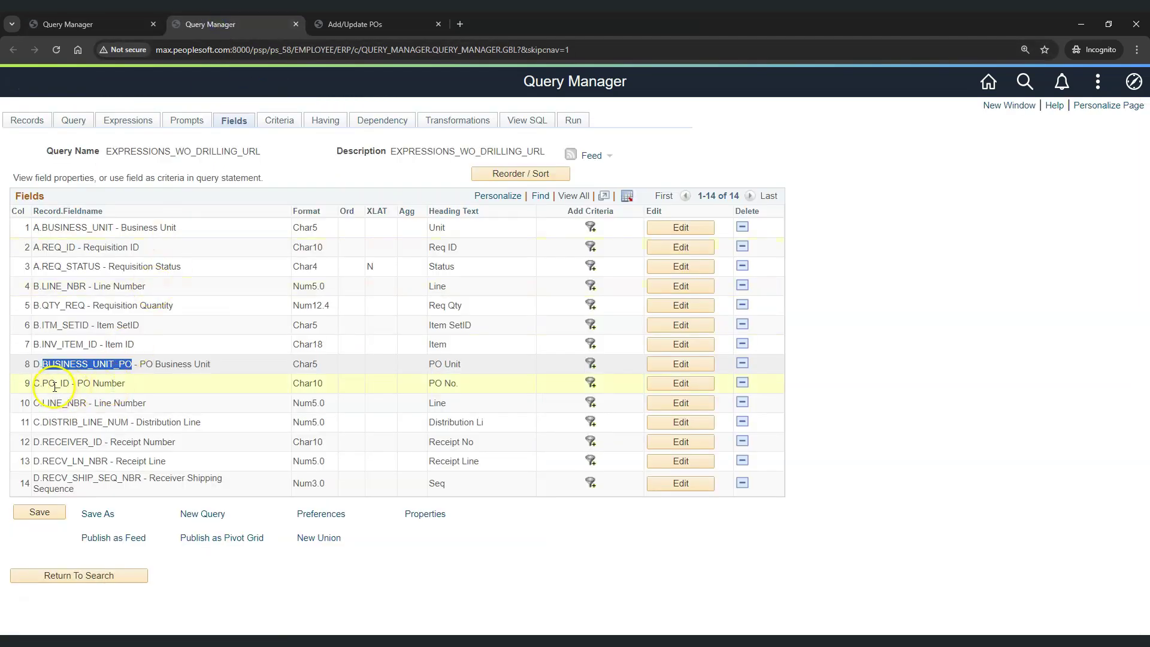
drag(40, 384, 56, 384)
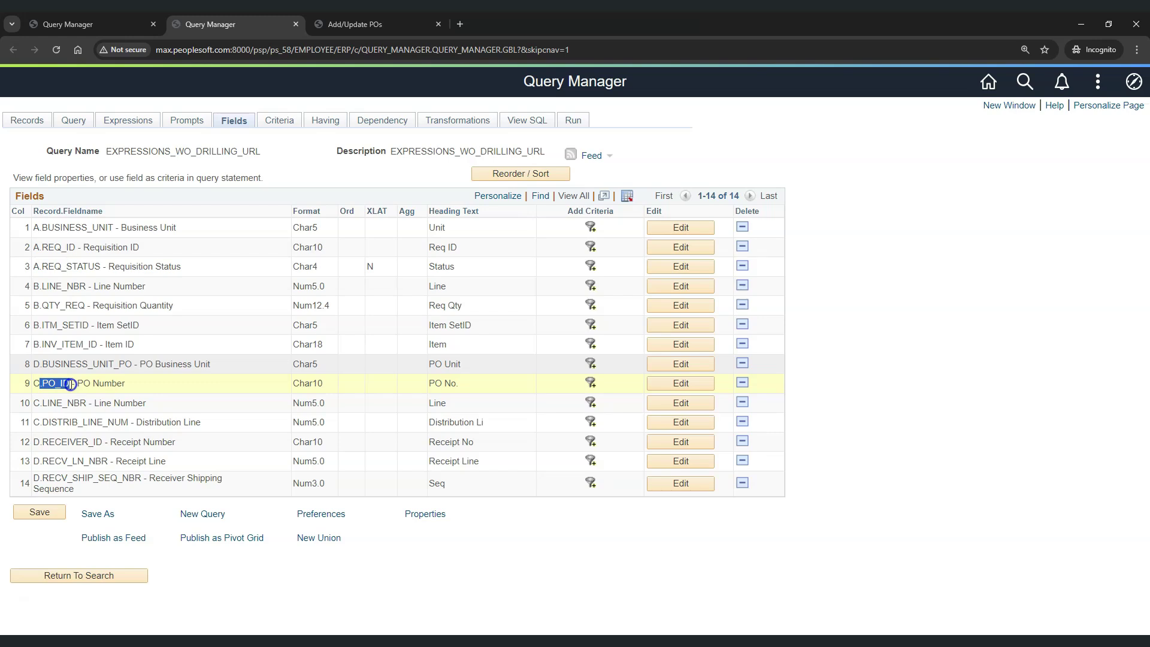
click(81, 26)
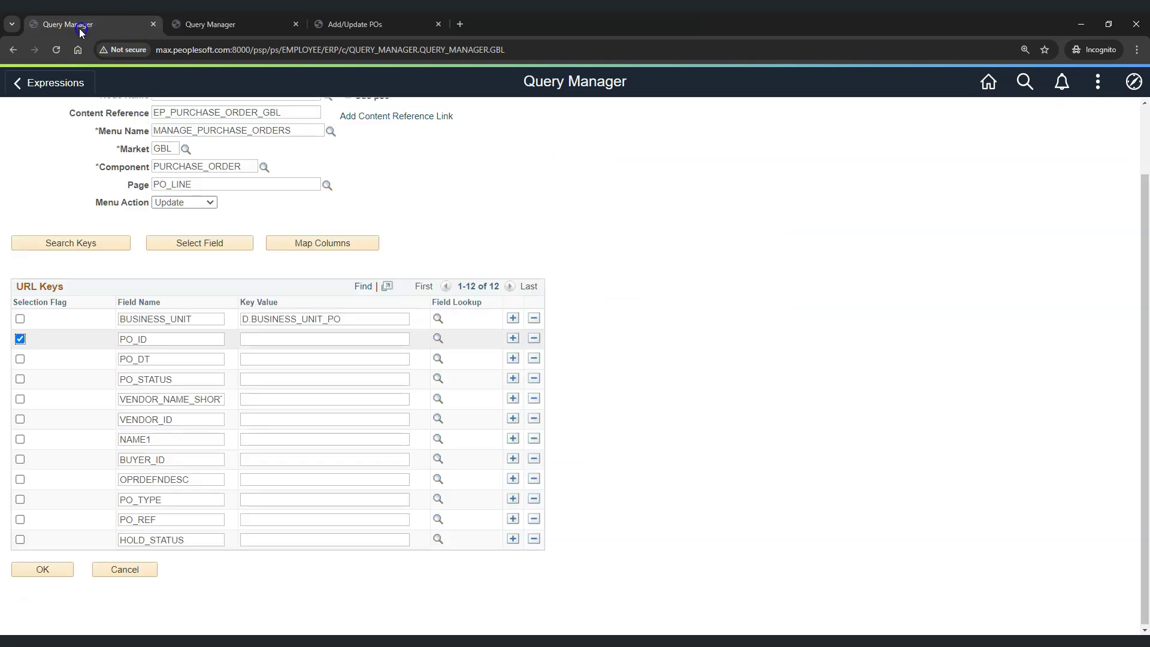
click(438, 338)
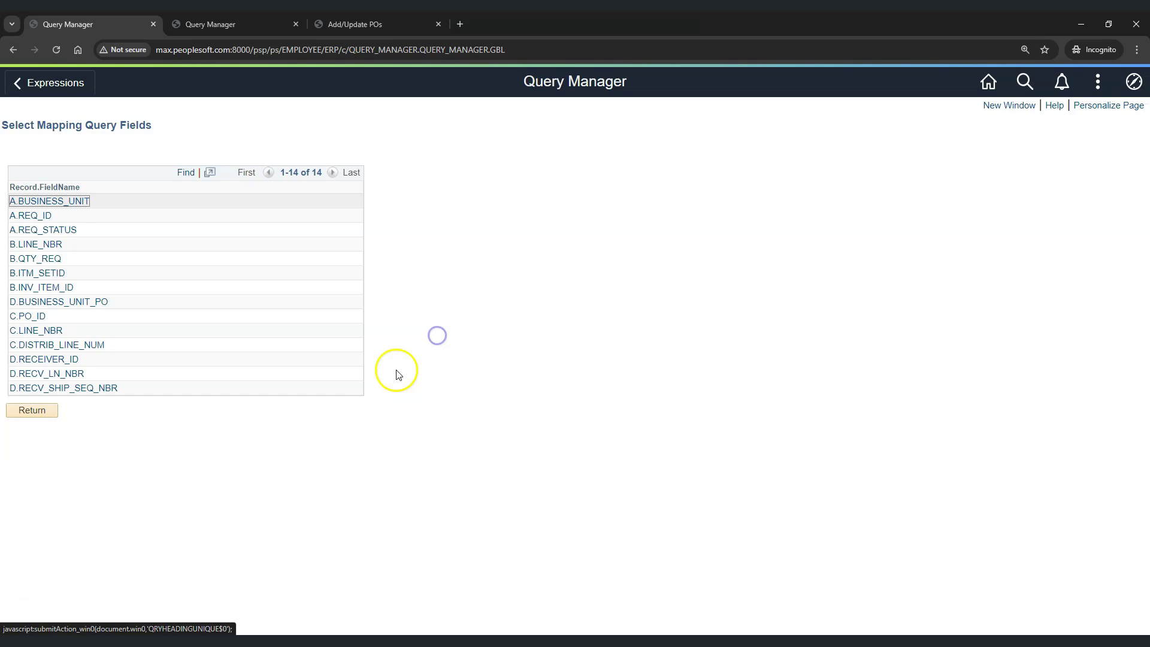
click(38, 317)
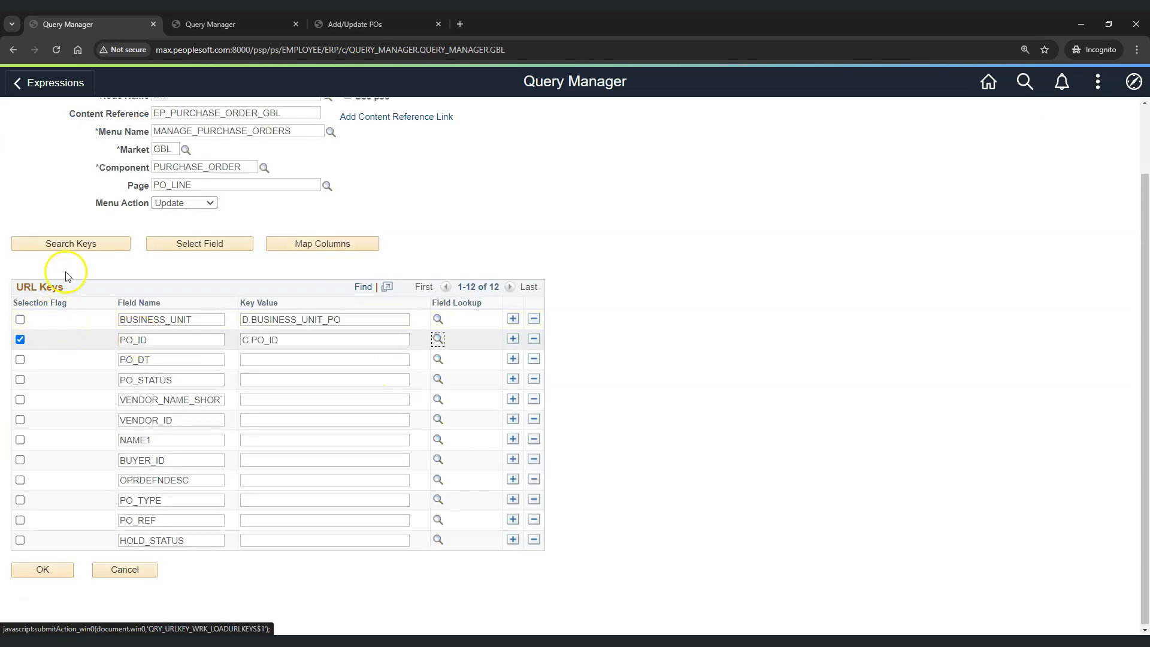
- Recheck the purchase order search criteria and run the query to examine which result column should carry the link
click(366, 31)
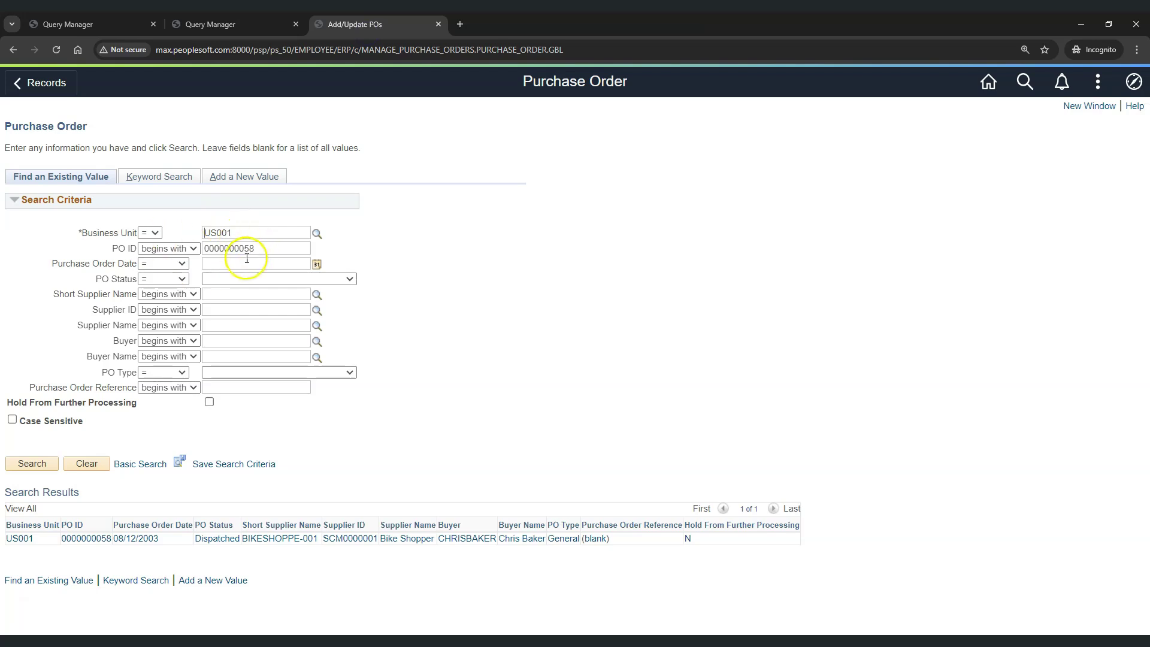
click(99, 27)
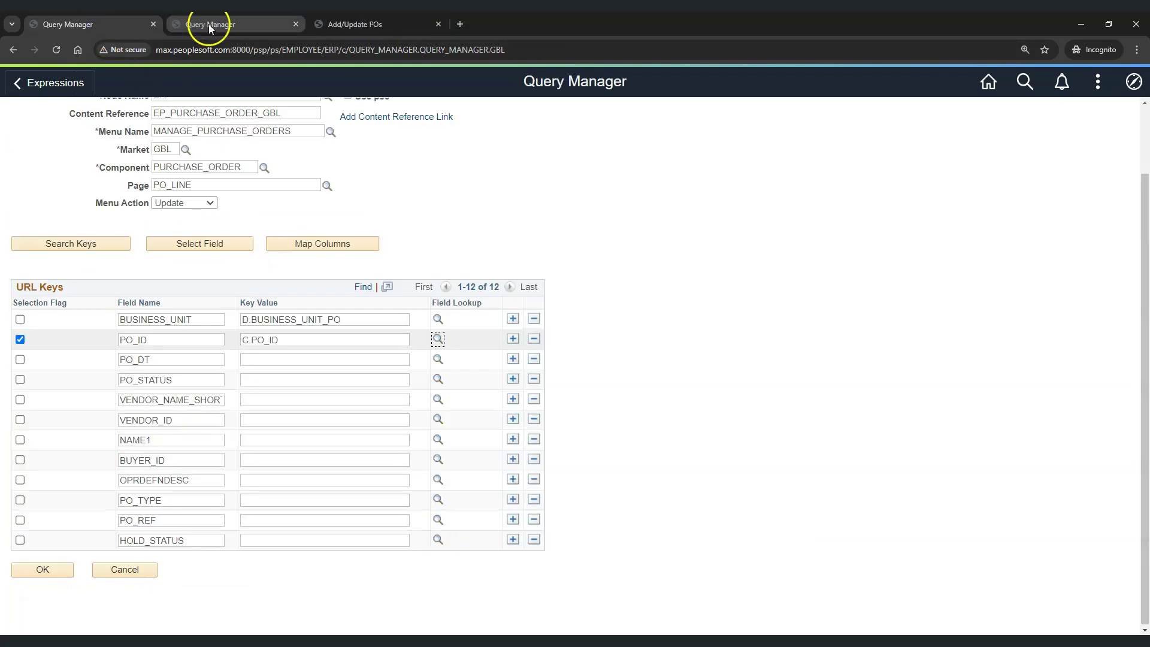
click(246, 29)
click(572, 120)
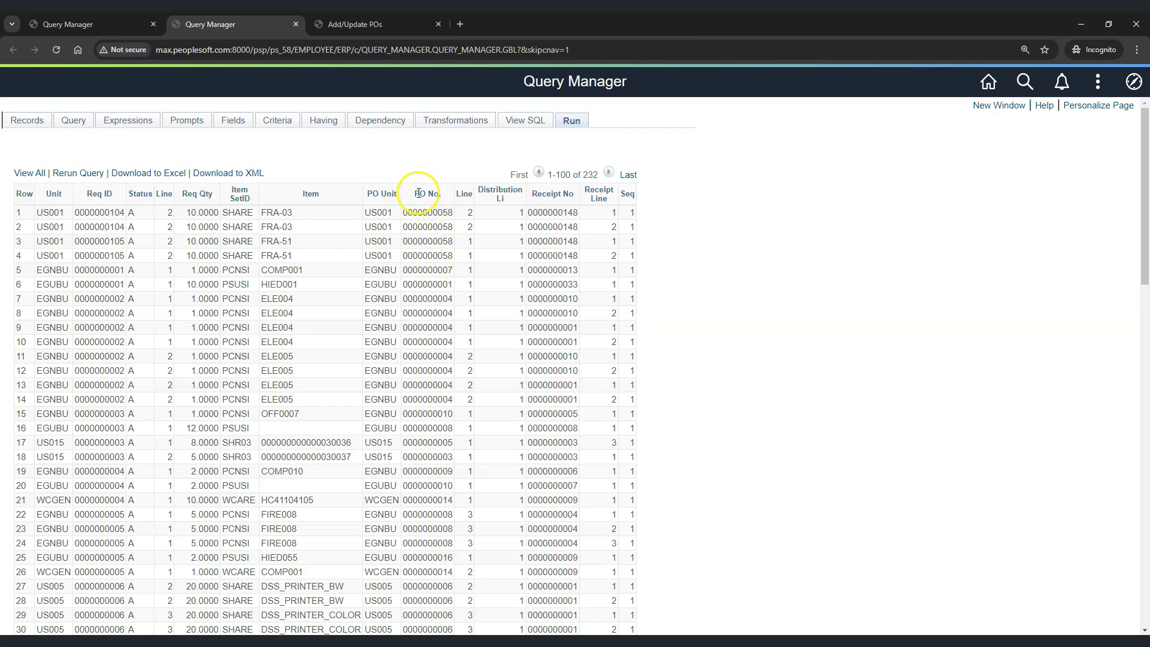
click(463, 243)
double_click(429, 227)
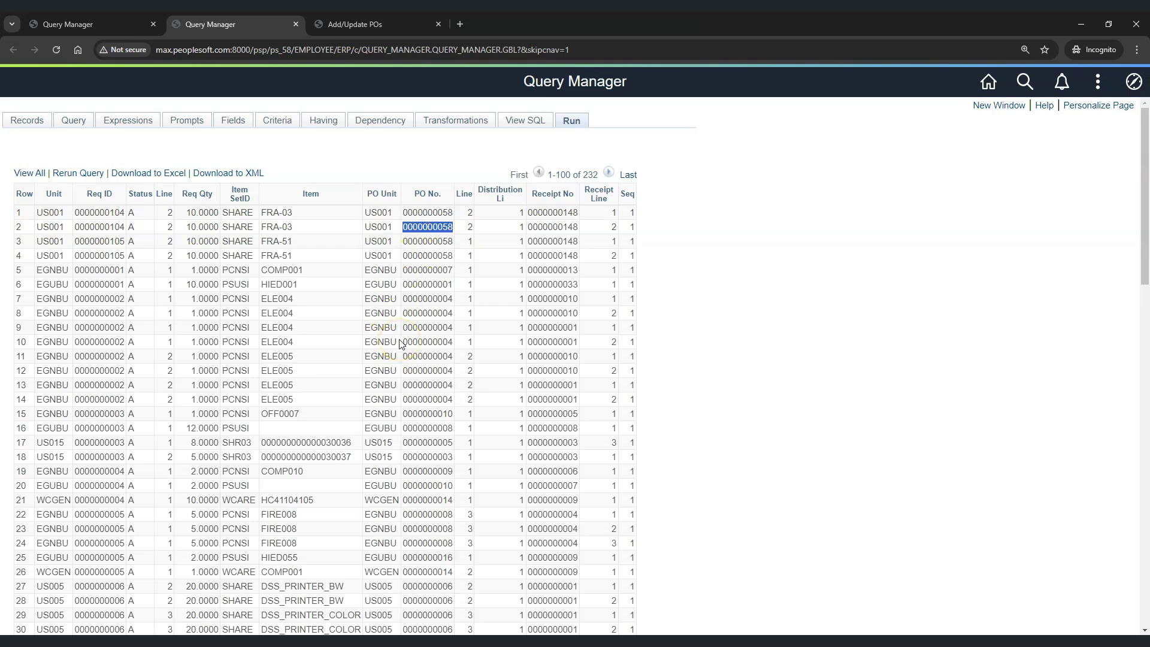
- Load the query columns for URL mapping and select C.PO_ID as the column carrying the link
click(96, 26)
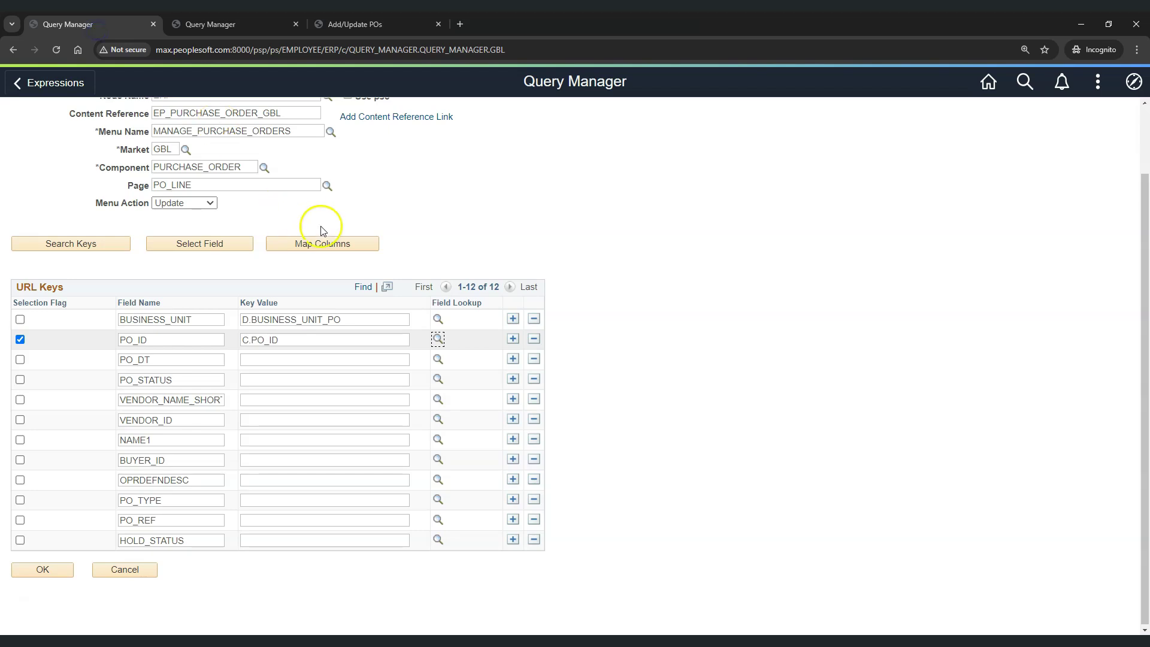
click(328, 248)
scroll(289, 332, down, 4)
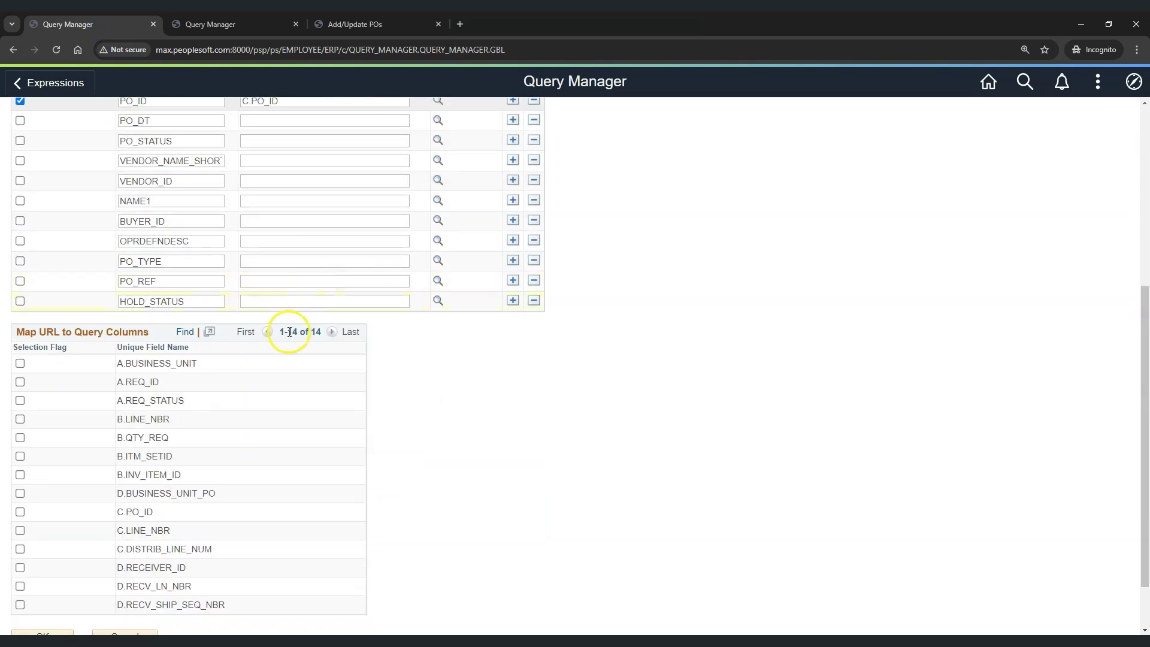
scroll(289, 332, down, 1)
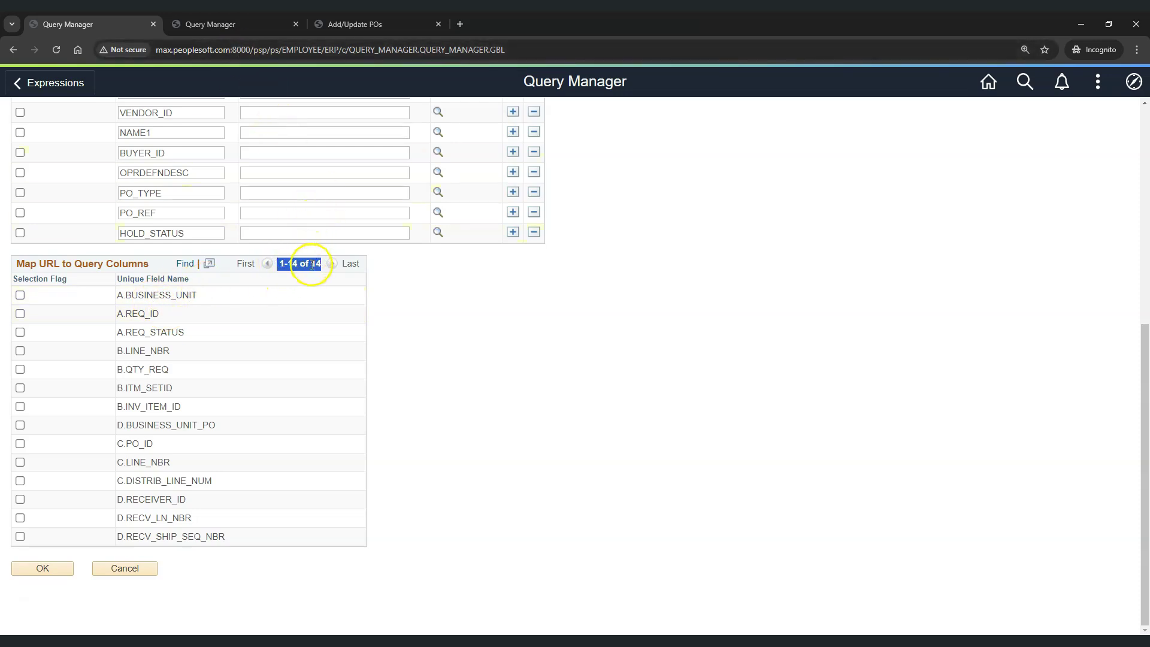
click(23, 444)
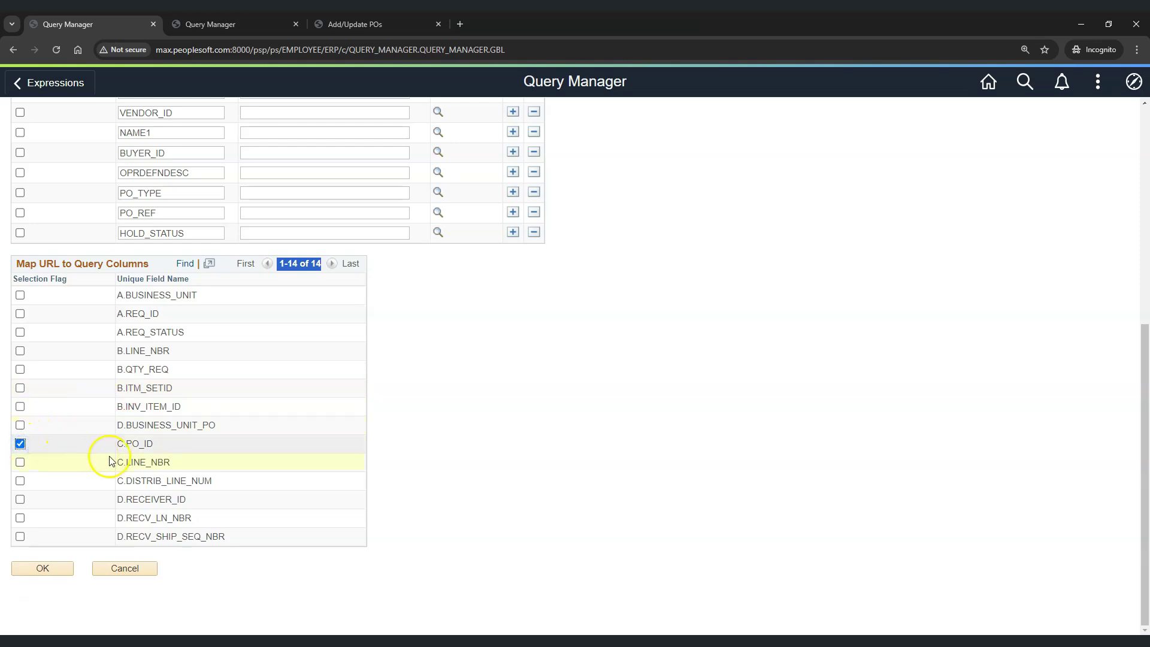
- Accept the purchase order component URL, save it as a Drilling URL expression, and run the query
click(63, 568)
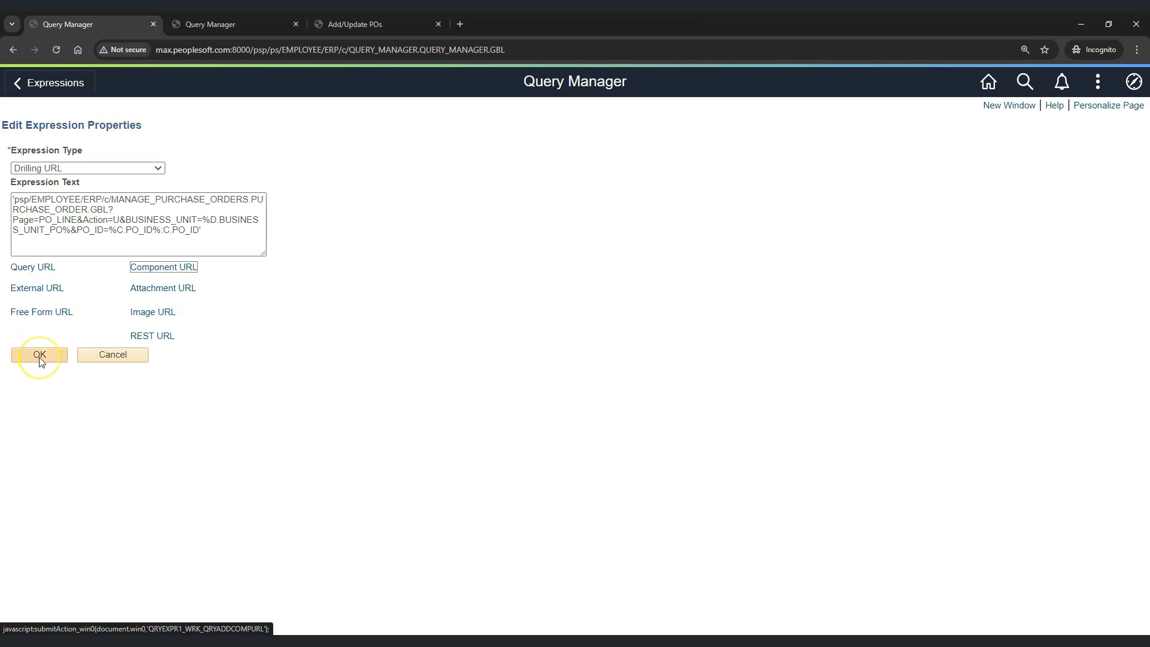
click(39, 354)
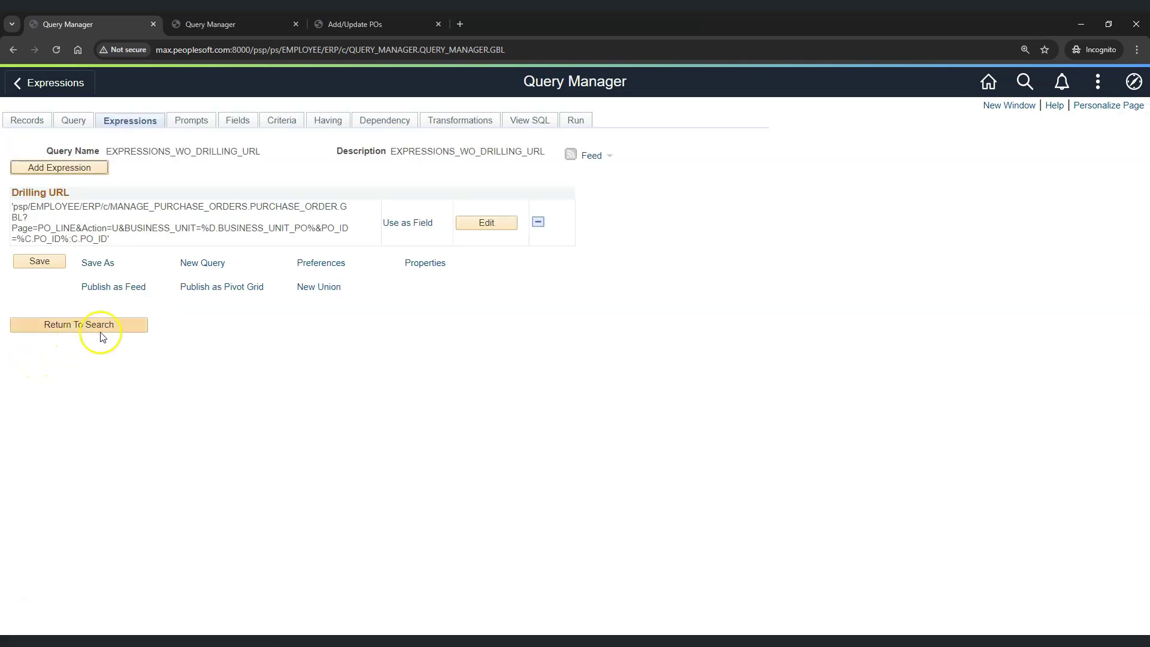
click(576, 121)
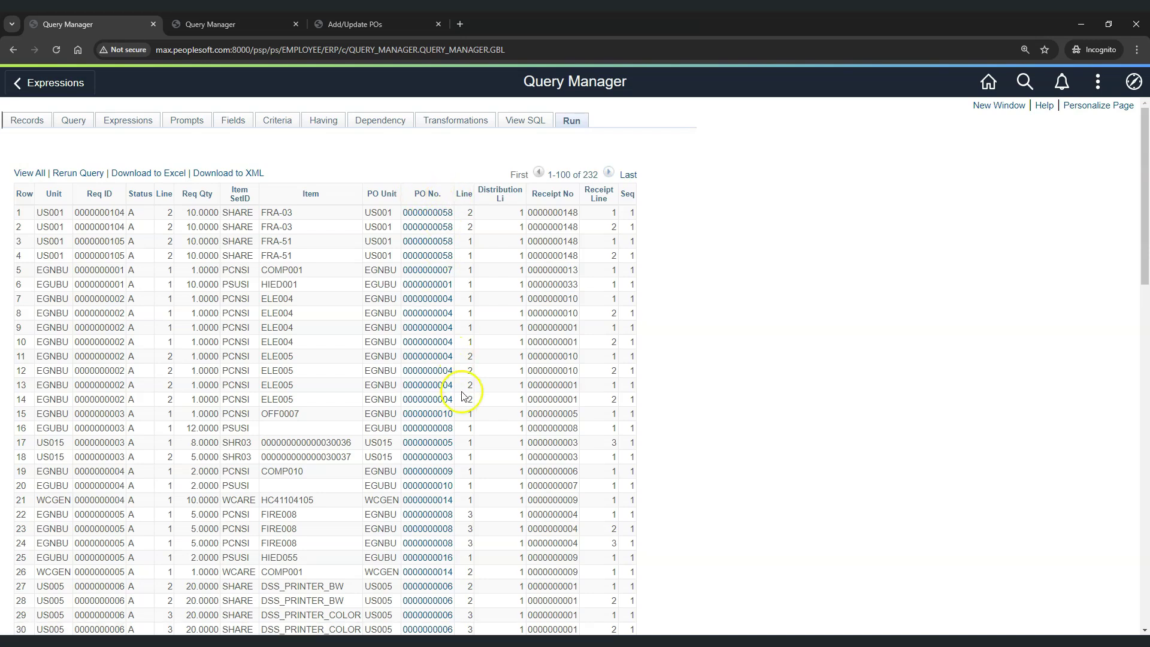
- Follow a PO No. link in an EGNBU row and check the opened purchase order's Business Unit and PO ID
click(433, 333)
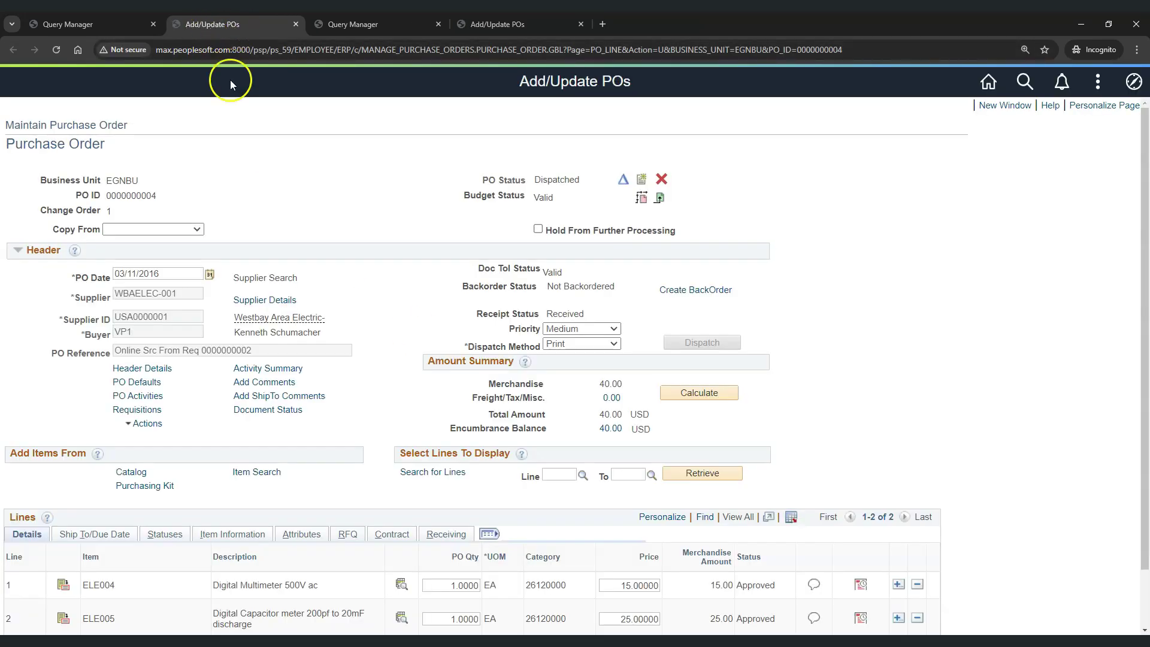
double_click(127, 196)
double_click(123, 180)
click(354, 224)
click(108, 24)
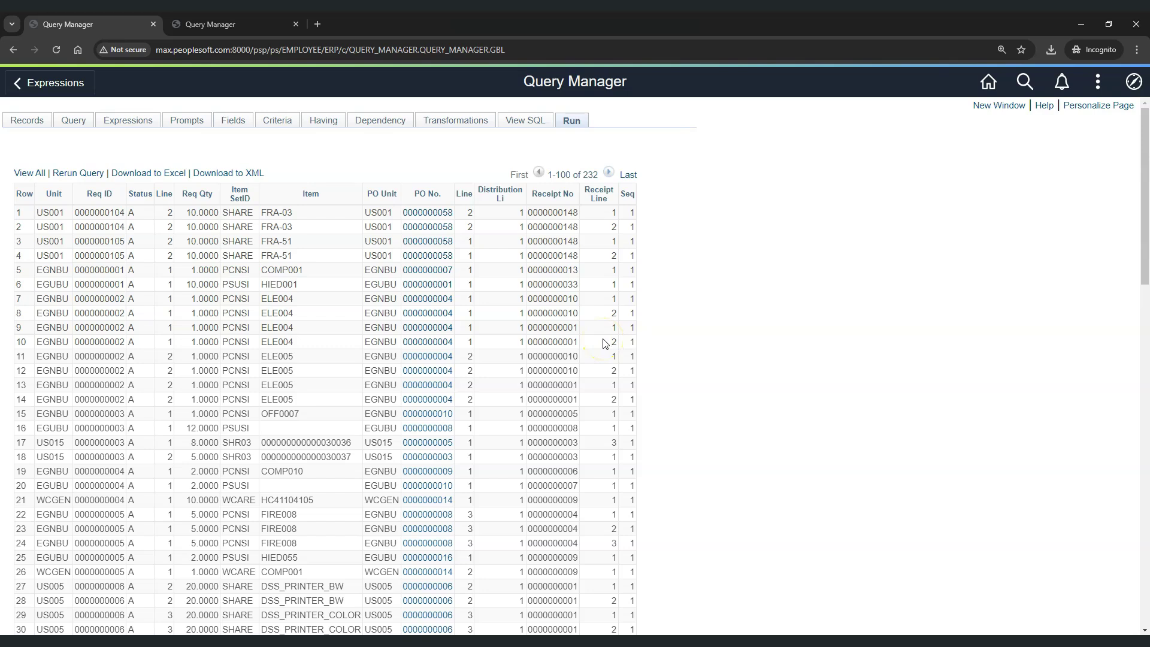
- Examine the WCGEN result row for item COMP001 and its linked PO number
scroll(605, 343, down, 5)
scroll(591, 360, up, 2)
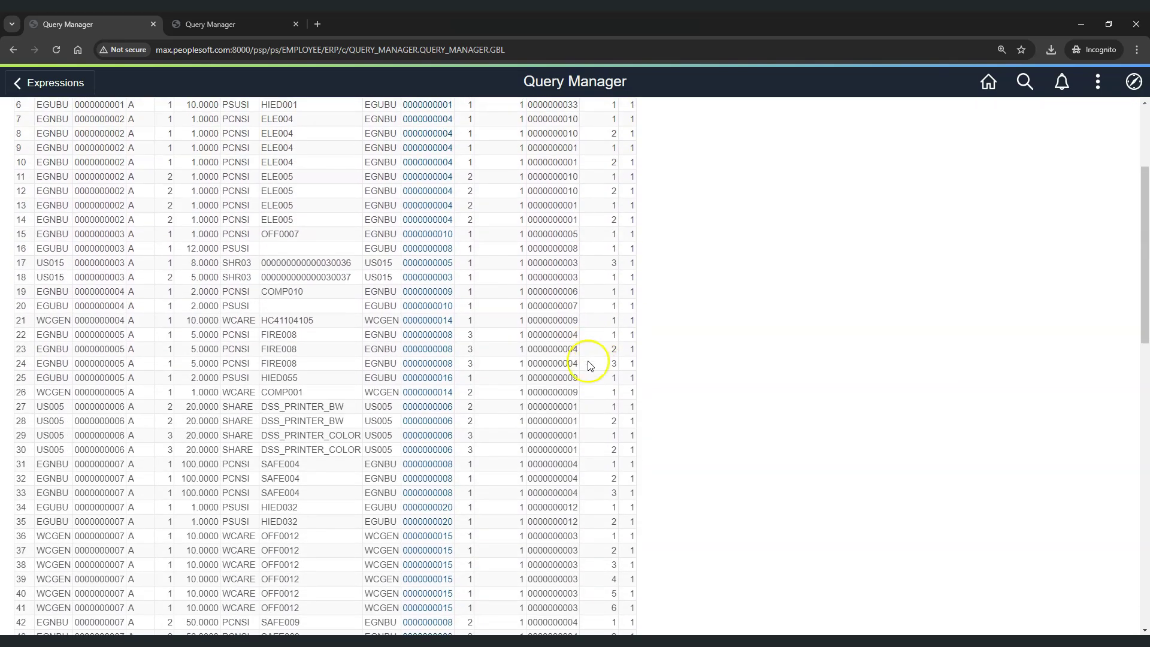
double_click(471, 392)
click(428, 398)
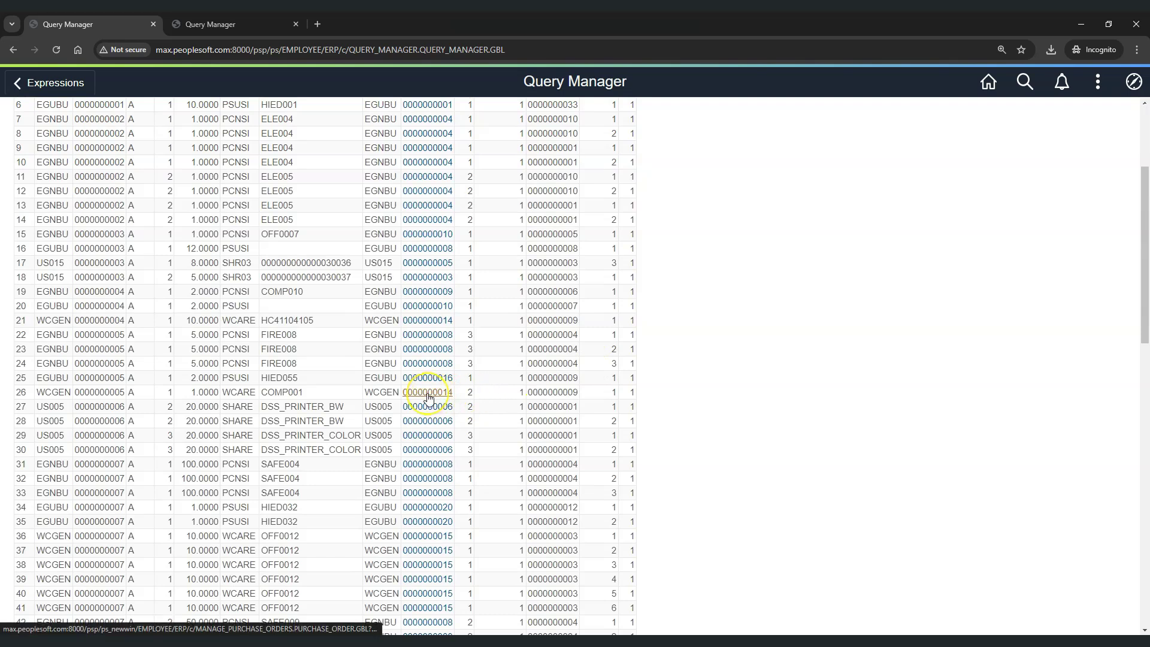
click(463, 397)
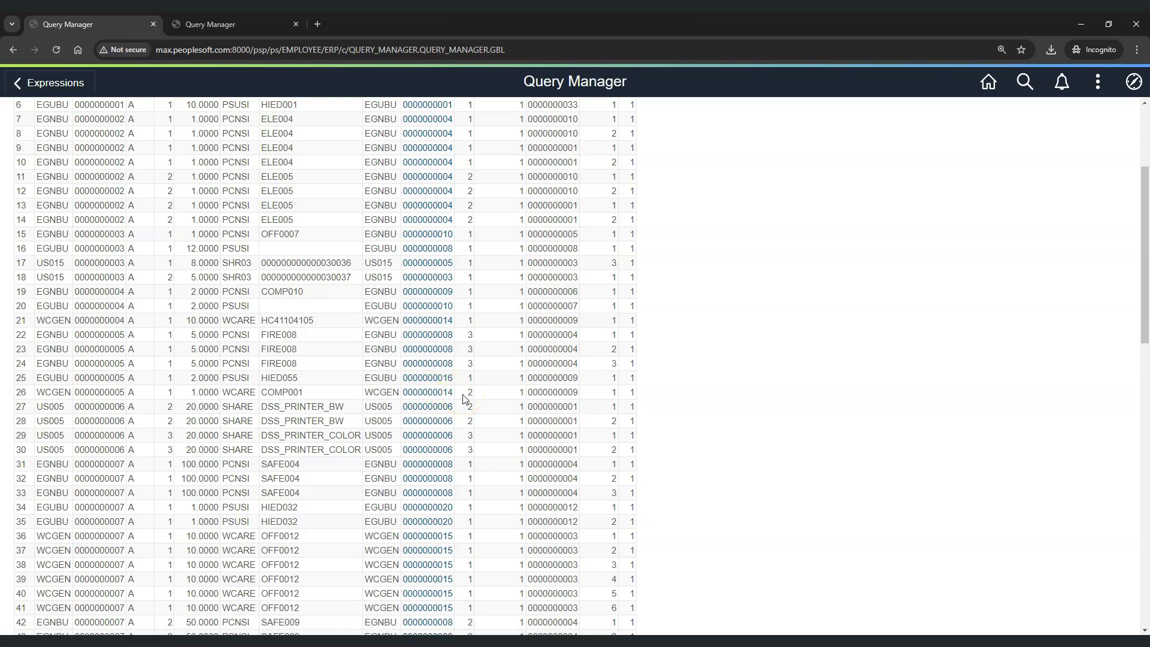
- Switch to the VOUCHER_DETAILS_USING_PO query and run it to bring up its PO Unit and PO No. prompts
click(234, 25)
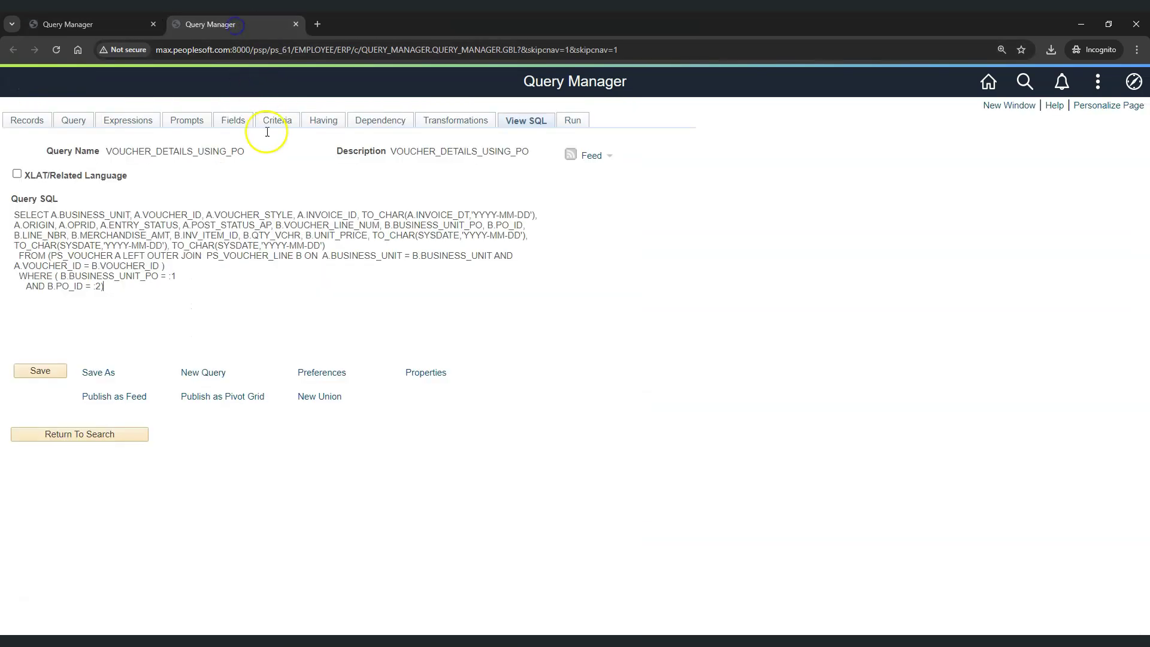
drag(112, 151, 239, 150)
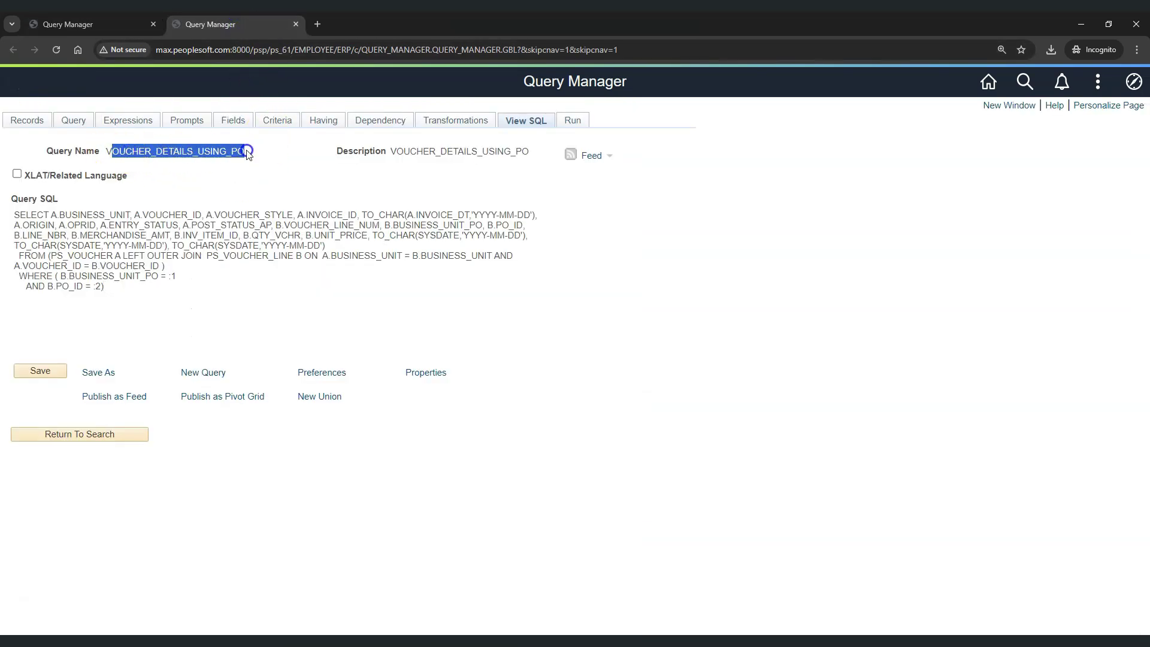
click(264, 175)
click(569, 126)
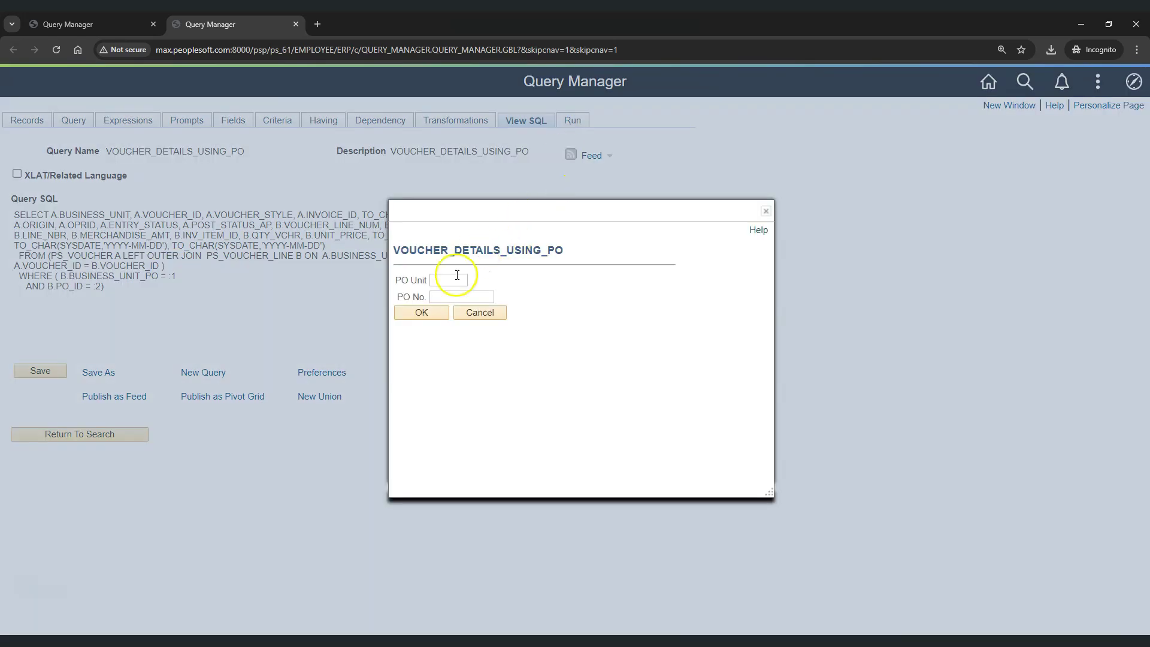
click(426, 286)
- Copy the PO number from the WCGEN COMP001 row and run VOUCHER_DETAILS_USING_PO with PO Unit WCGEN and that number
click(114, 23)
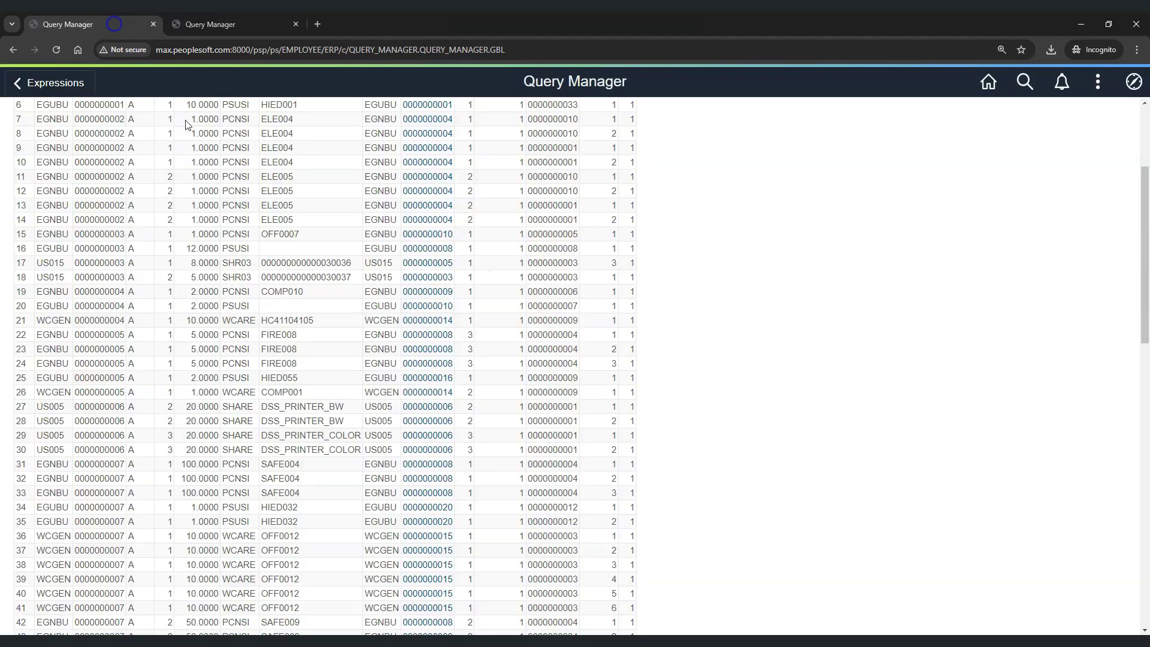
drag(456, 395, 409, 387)
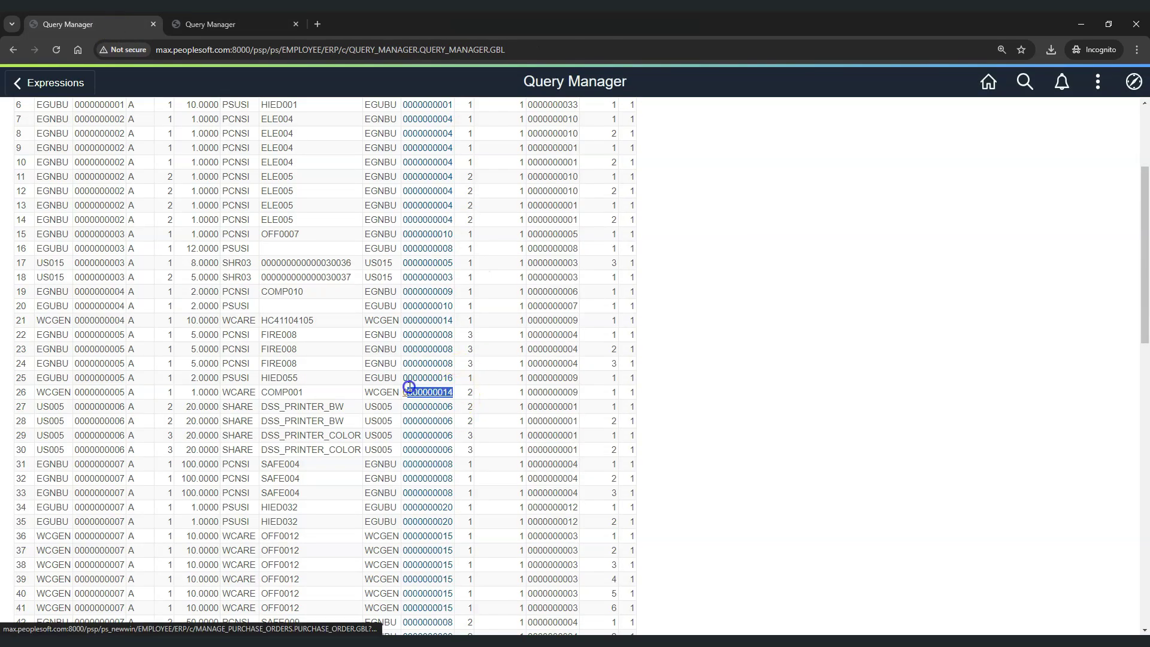
click(246, 23)
key(ctrl+v)
click(422, 312)
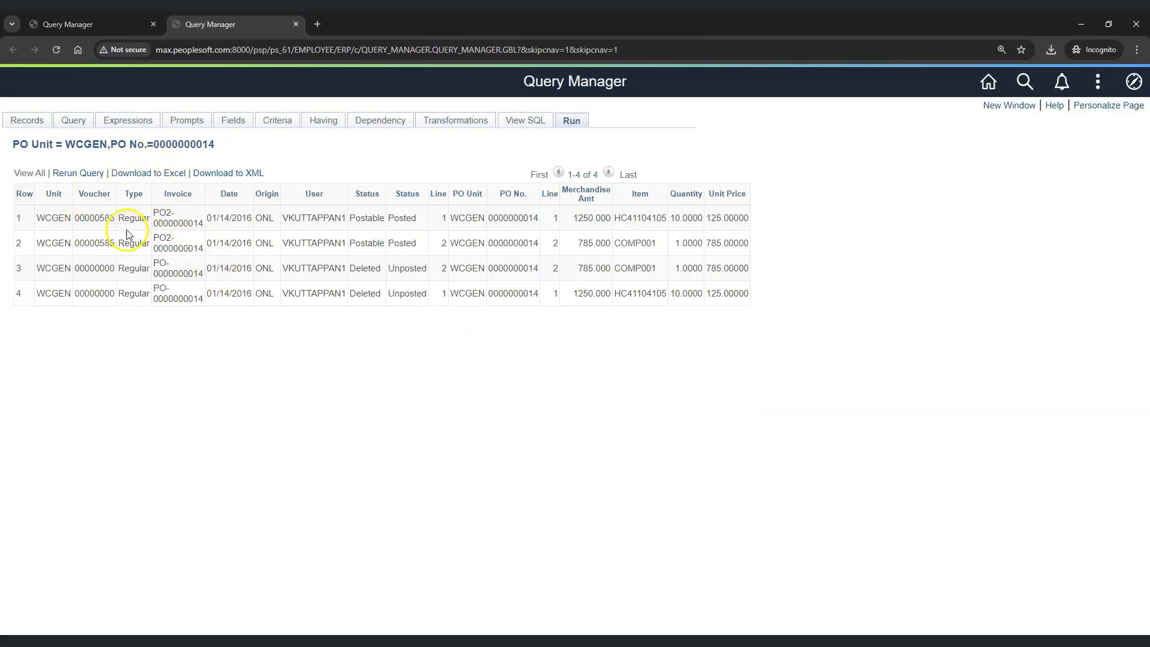
- Examine the voucher results for the entered PO, comparing the voucher IDs and the entry and posting statuses
drag(76, 145, 217, 147)
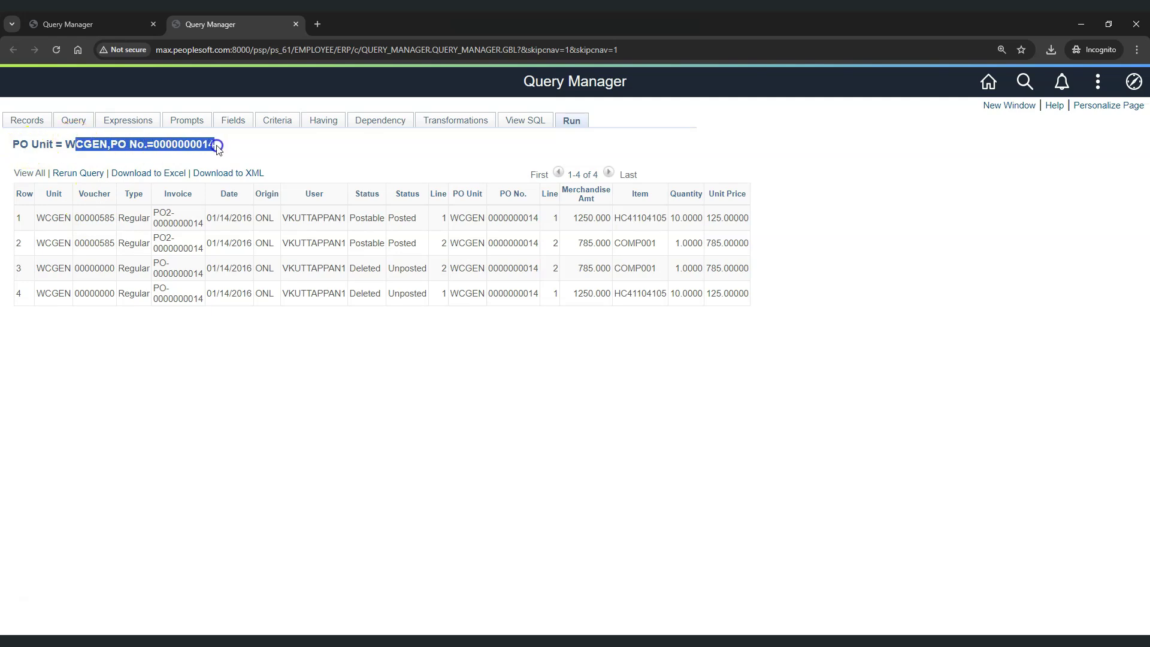
click(172, 336)
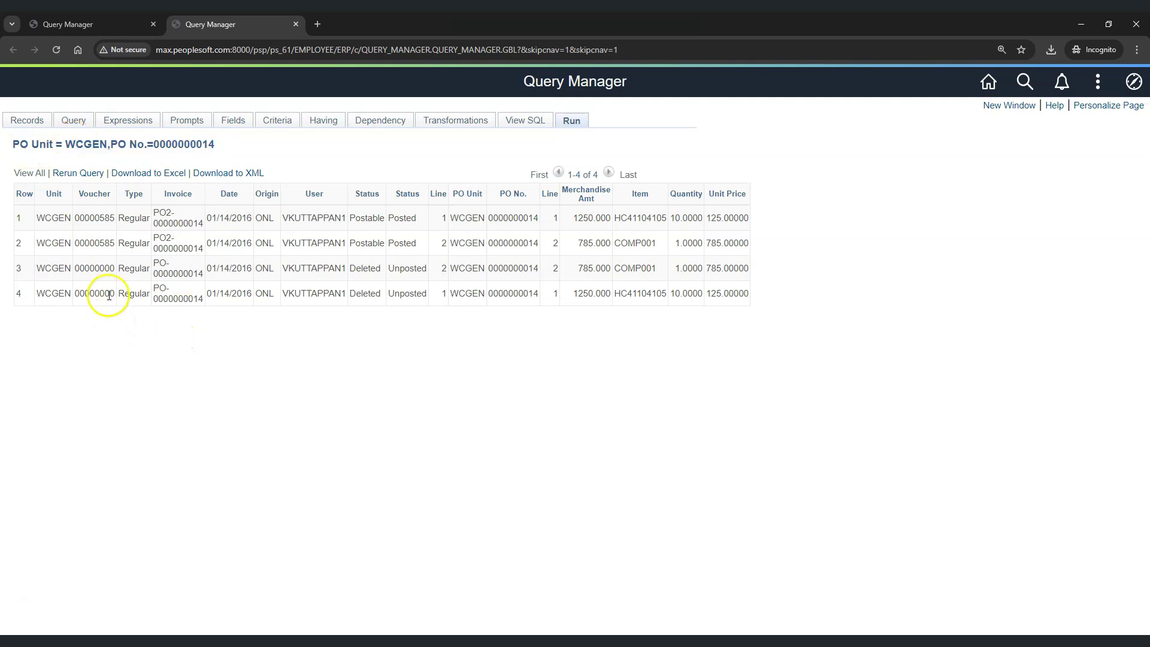
click(94, 269)
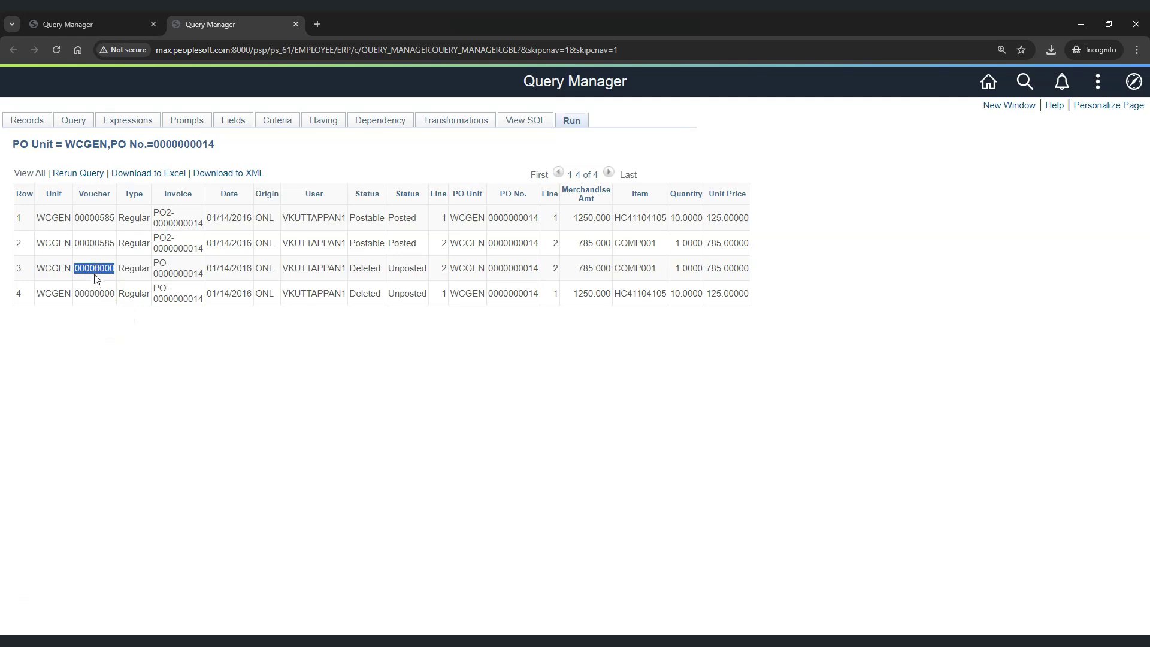
double_click(371, 269)
drag(371, 269, 416, 268)
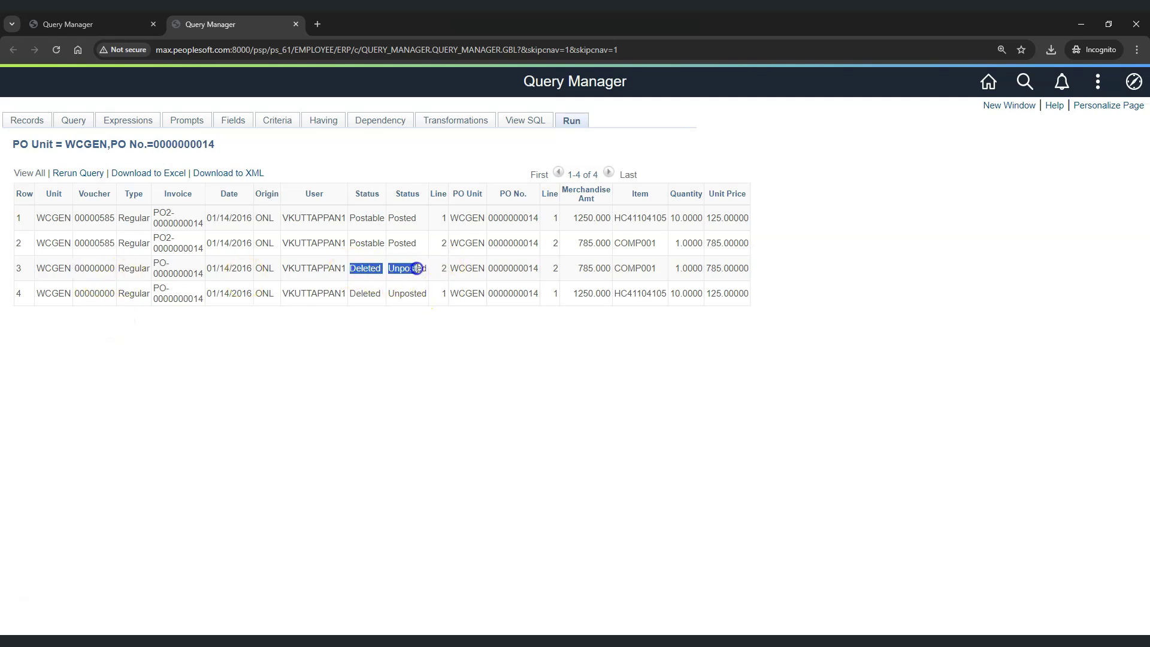
double_click(95, 218)
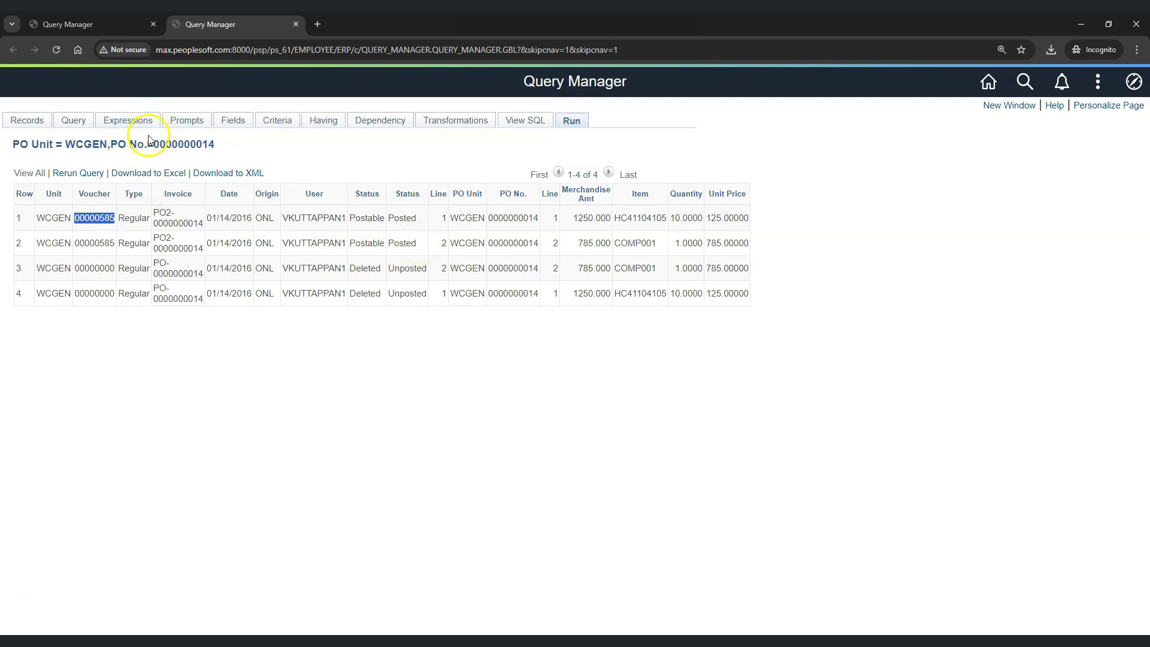
- Review the name and SQL of VOUCHER_DETAILS_USING_PO against the PO columns in the EXPRESSIONS_WO_DRILLING_URL results
click(525, 120)
drag(107, 152, 252, 156)
click(67, 25)
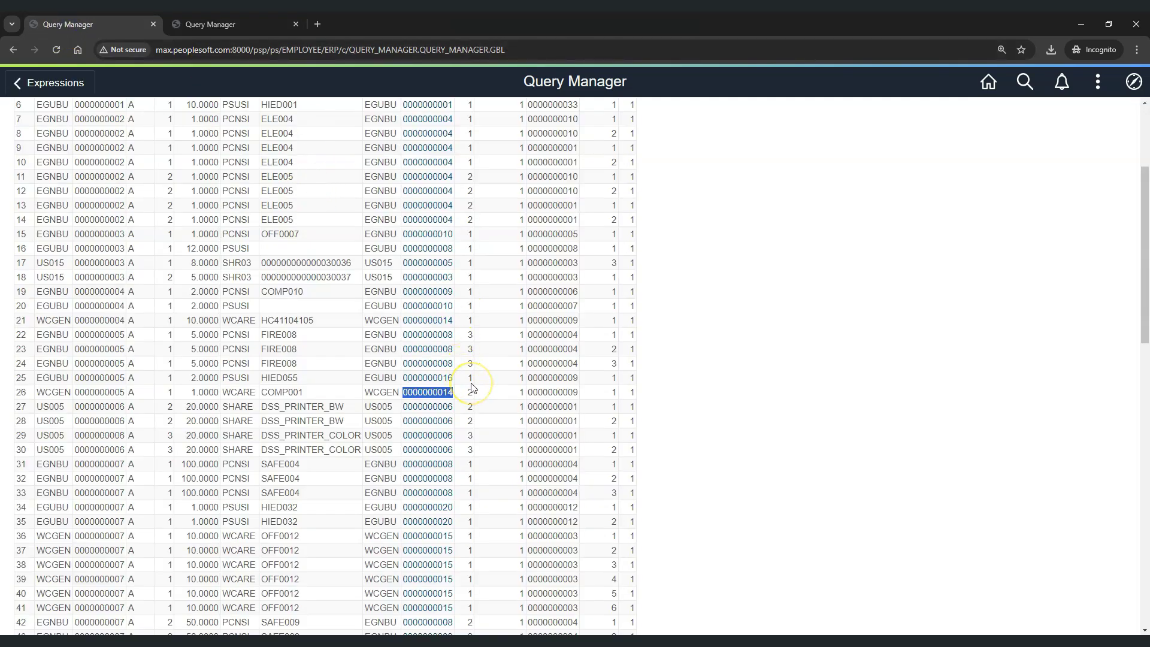
click(233, 24)
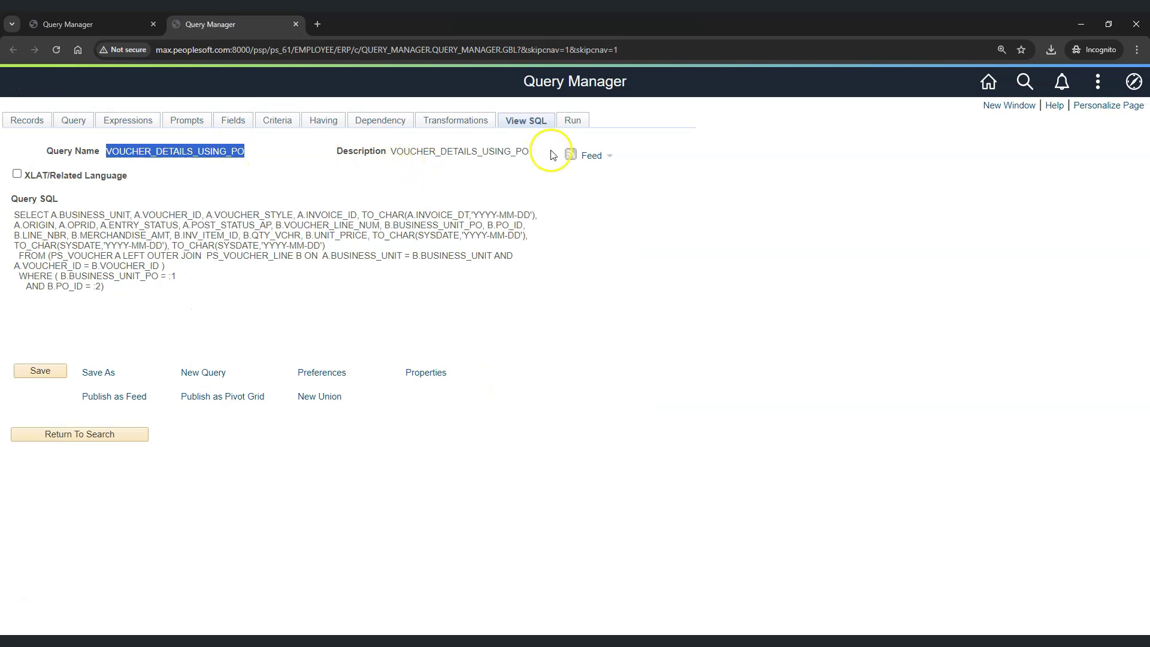
click(96, 27)
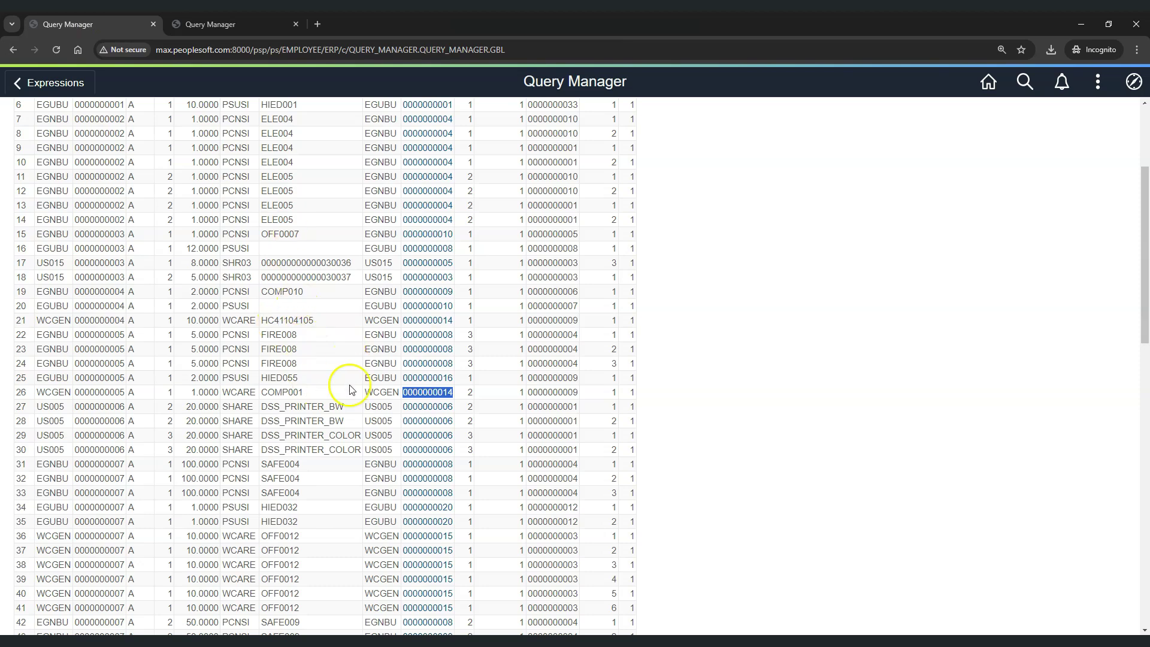
click(222, 24)
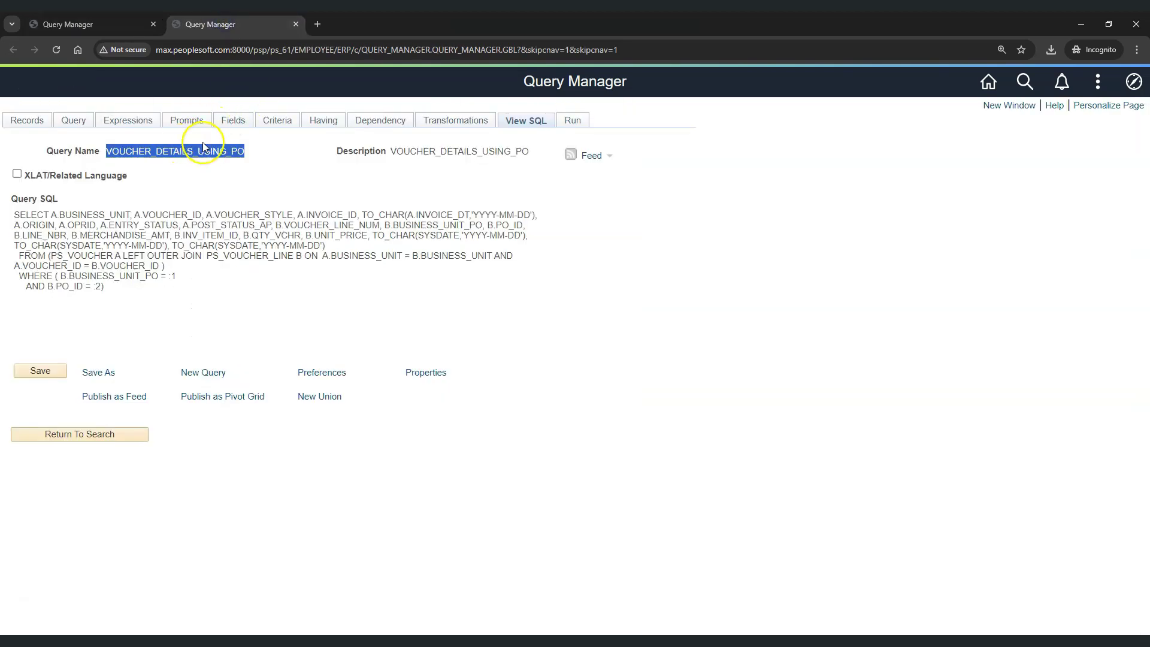
click(104, 29)
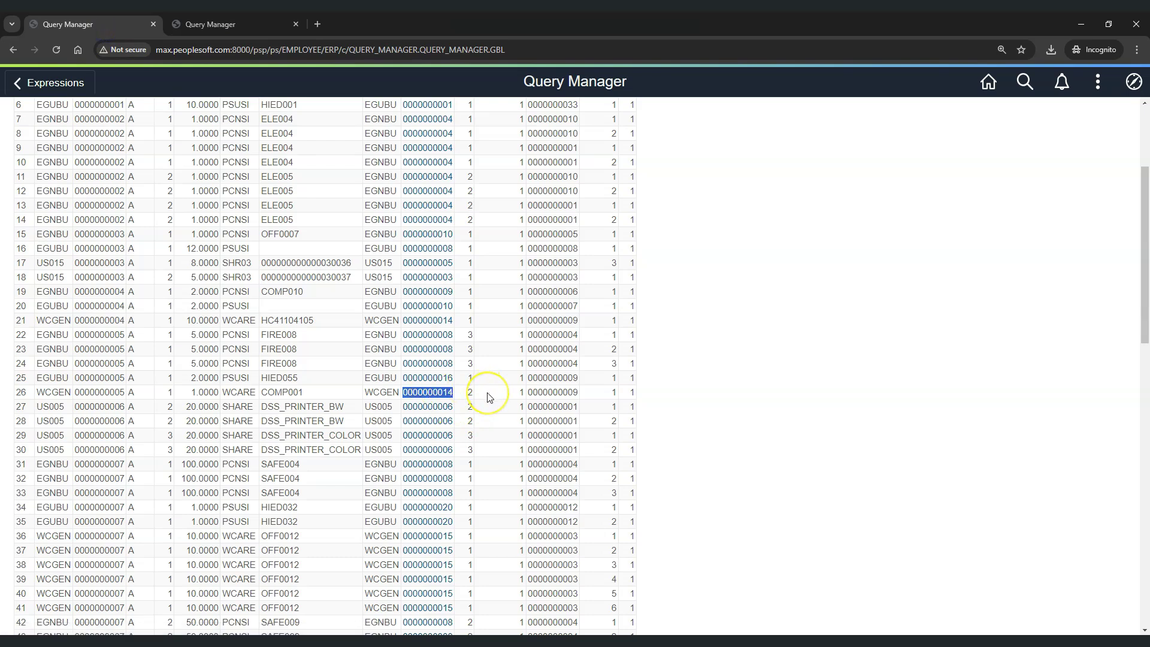
scroll(488, 392, up, 3)
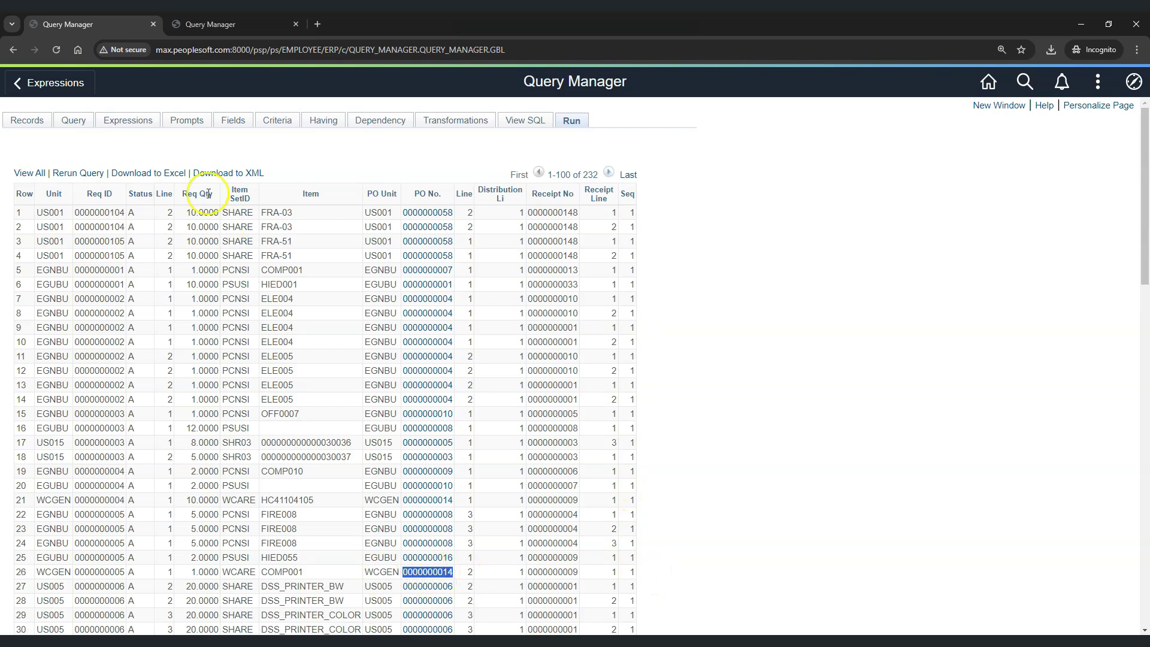
- Run VOUCHER_DETAILS_USING_PO to check its prompts, and return to the EXPRESSIONS_WO_DRILLING_URL results to look for a column to link
click(226, 31)
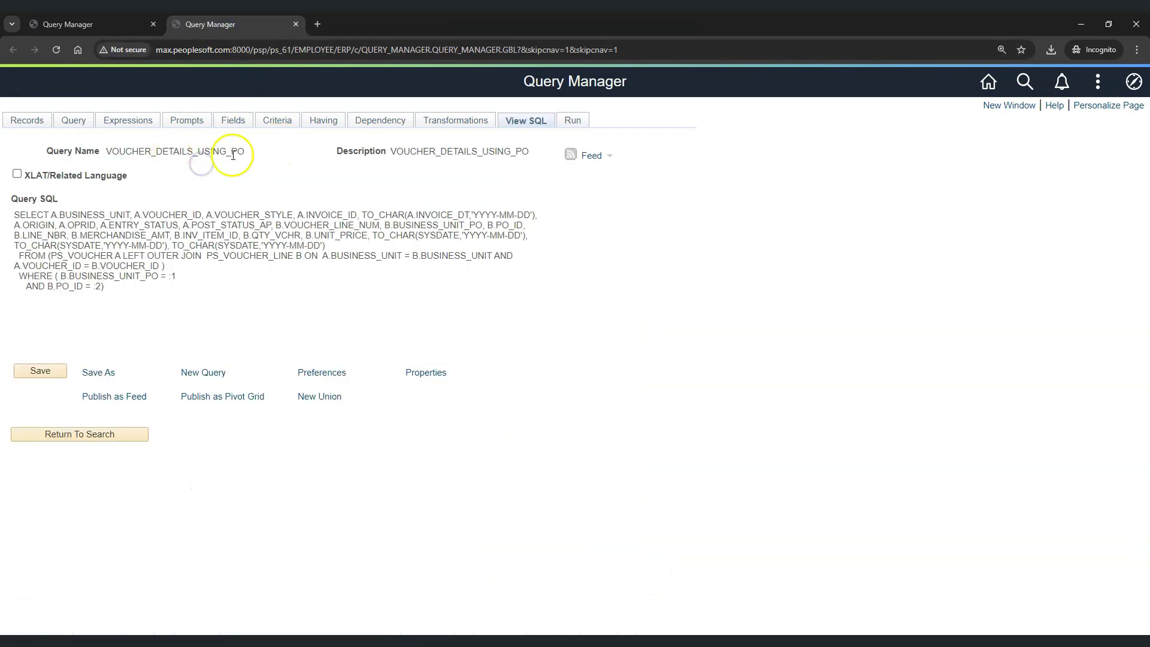
click(575, 121)
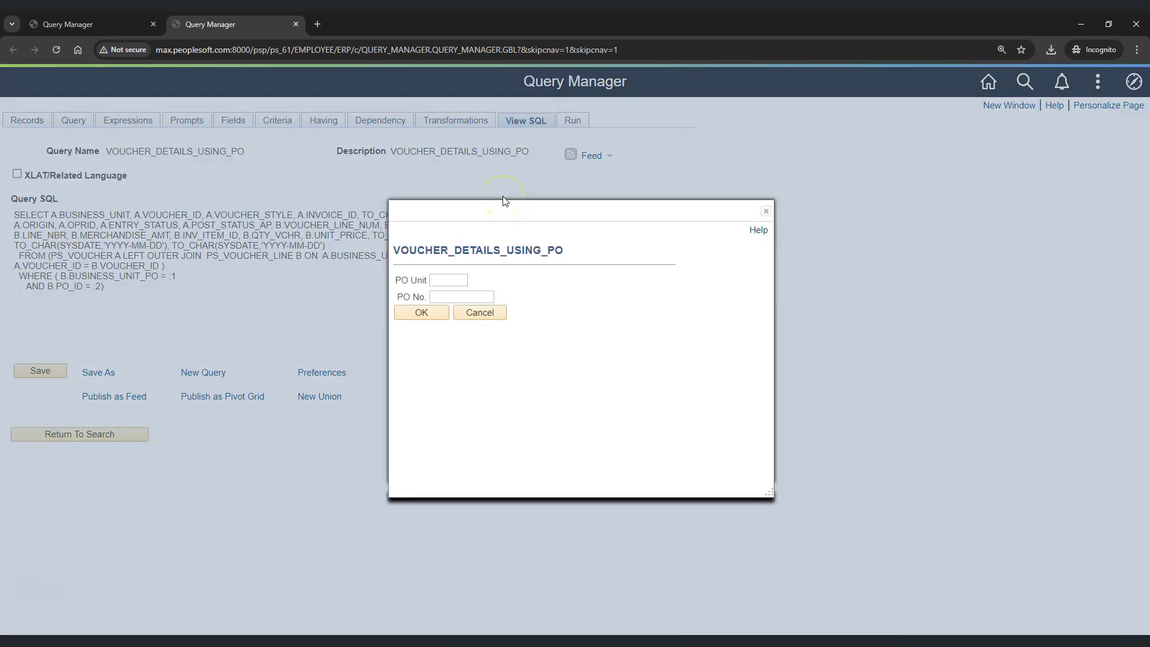
click(110, 27)
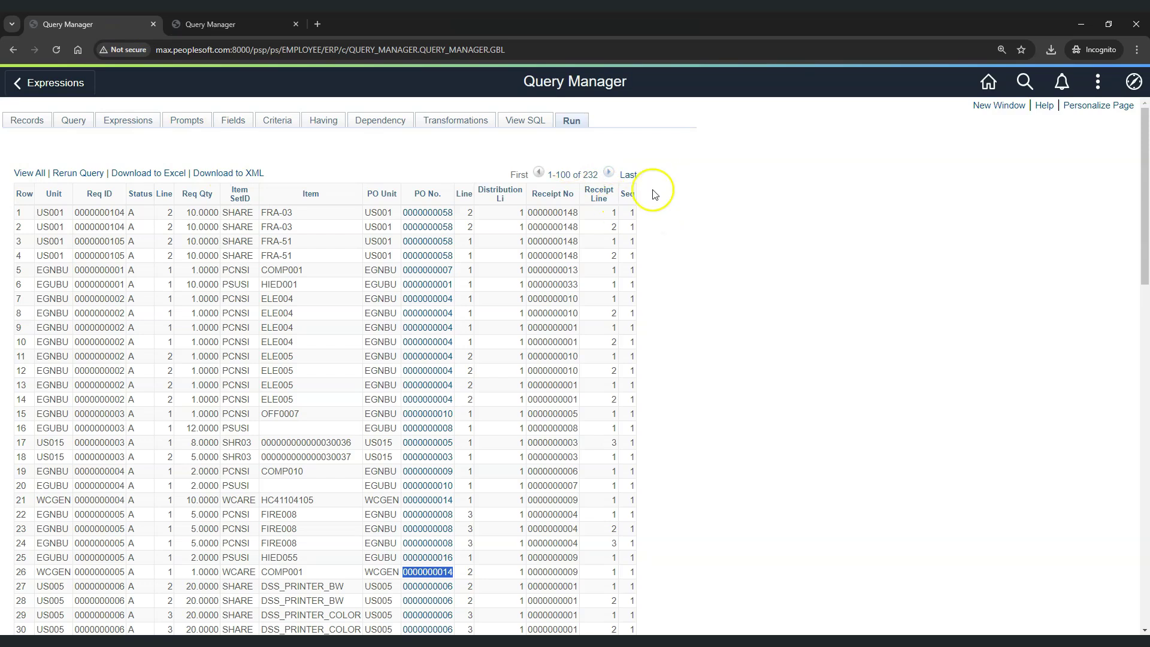
- Add a Character expression with the text 'Voucher details' to EXPRESSIONS_WO_DRILLING_URL and adjust its length
click(135, 120)
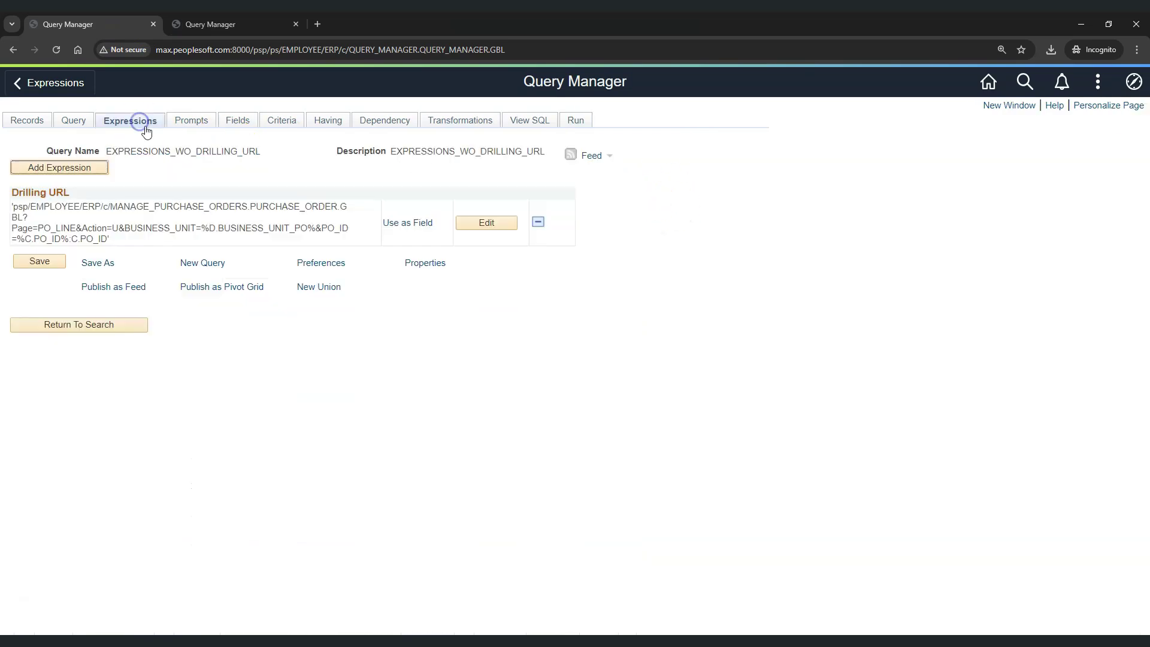
click(77, 171)
click(100, 244)
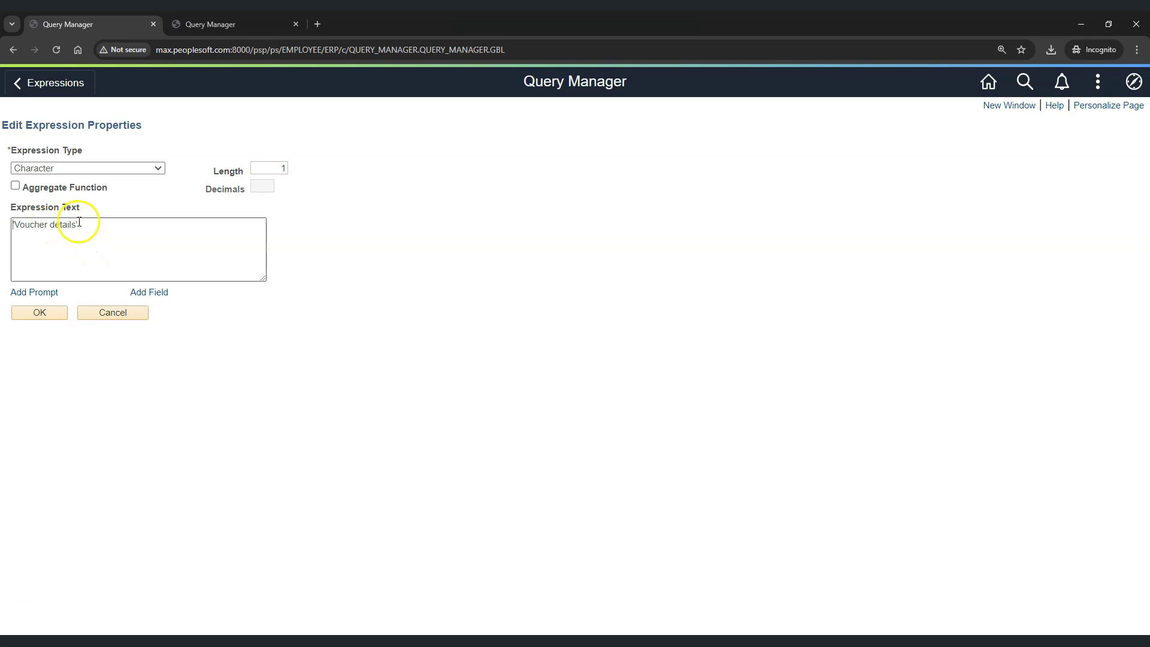
double_click(290, 168)
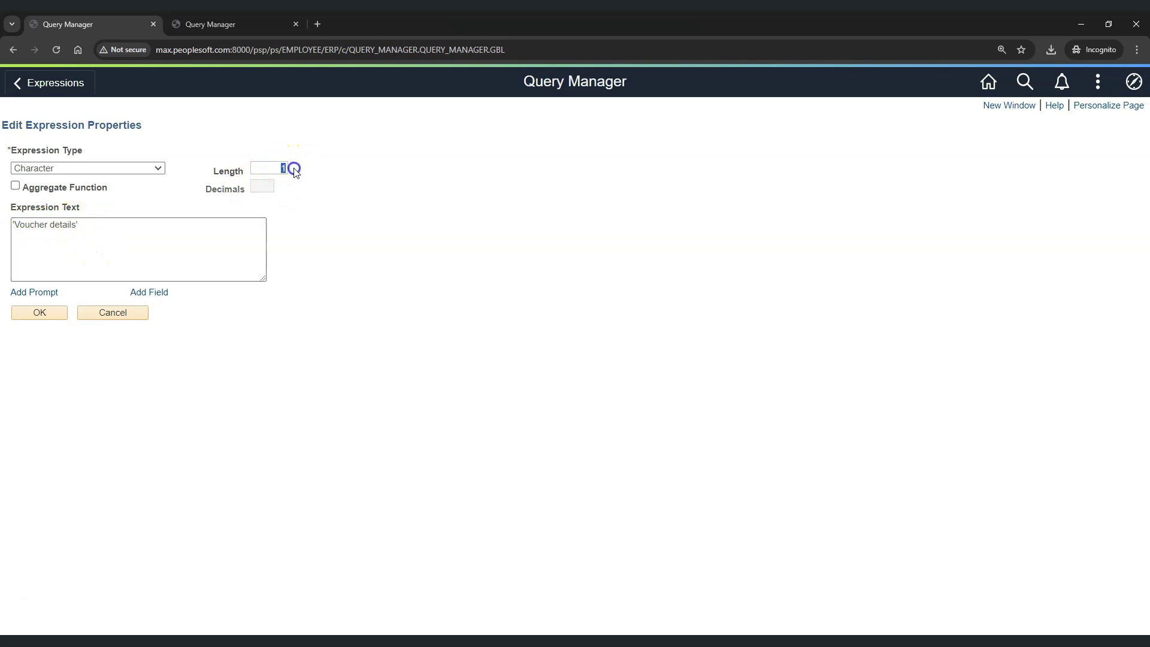
triple_click(132, 243)
click(42, 314)
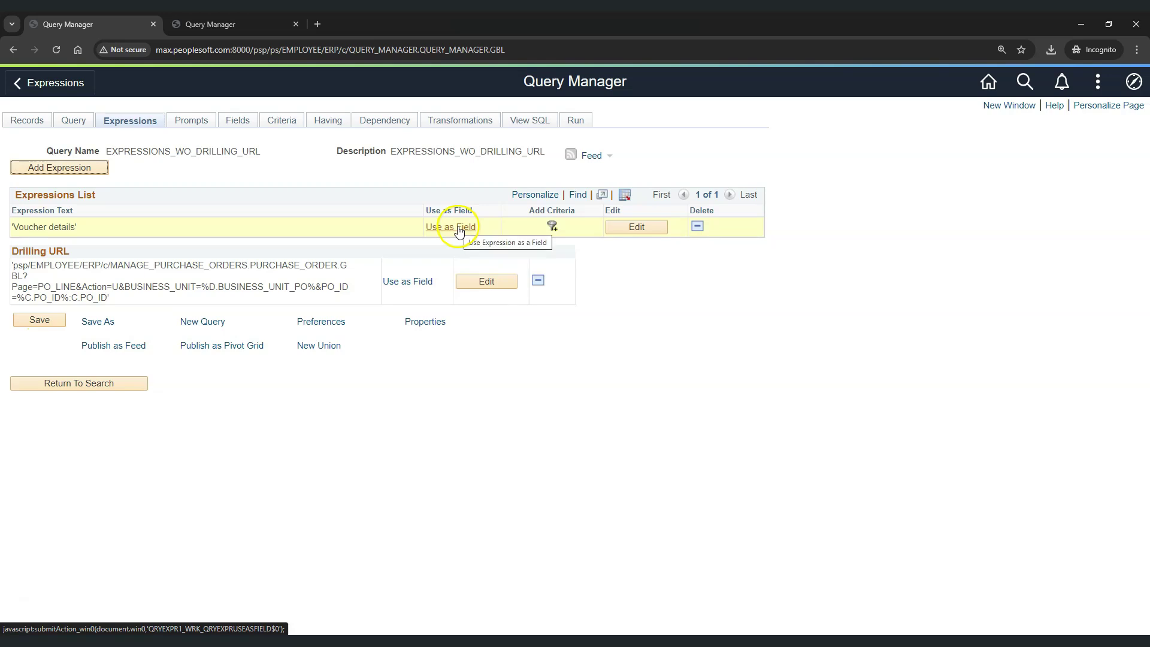
- Use the 'Voucher details' expression as a field and run the query, checking its rows against the VOUCHER_DETAILS_USING_PO prompts
click(458, 231)
click(576, 122)
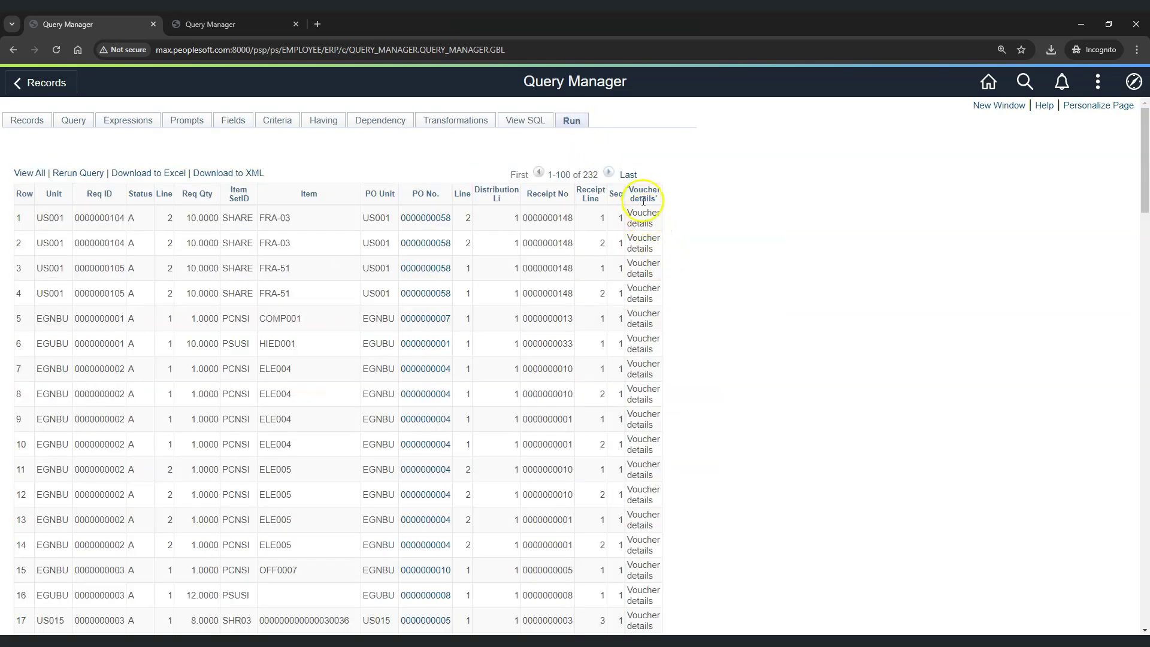
scroll(640, 291, down, 3)
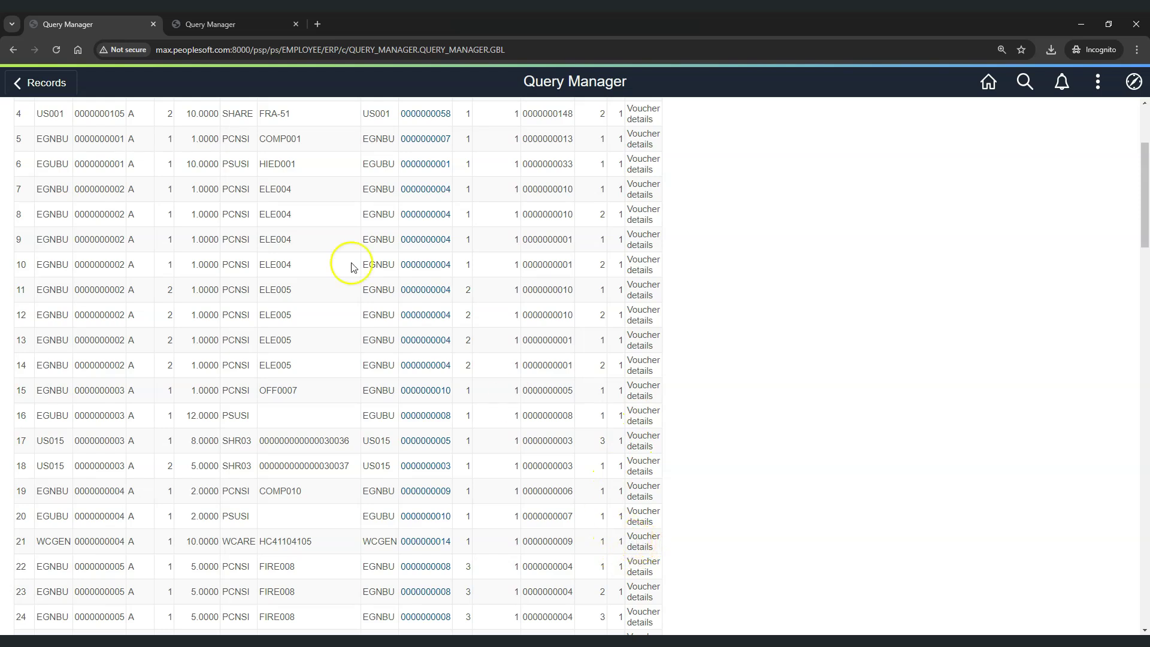
click(229, 27)
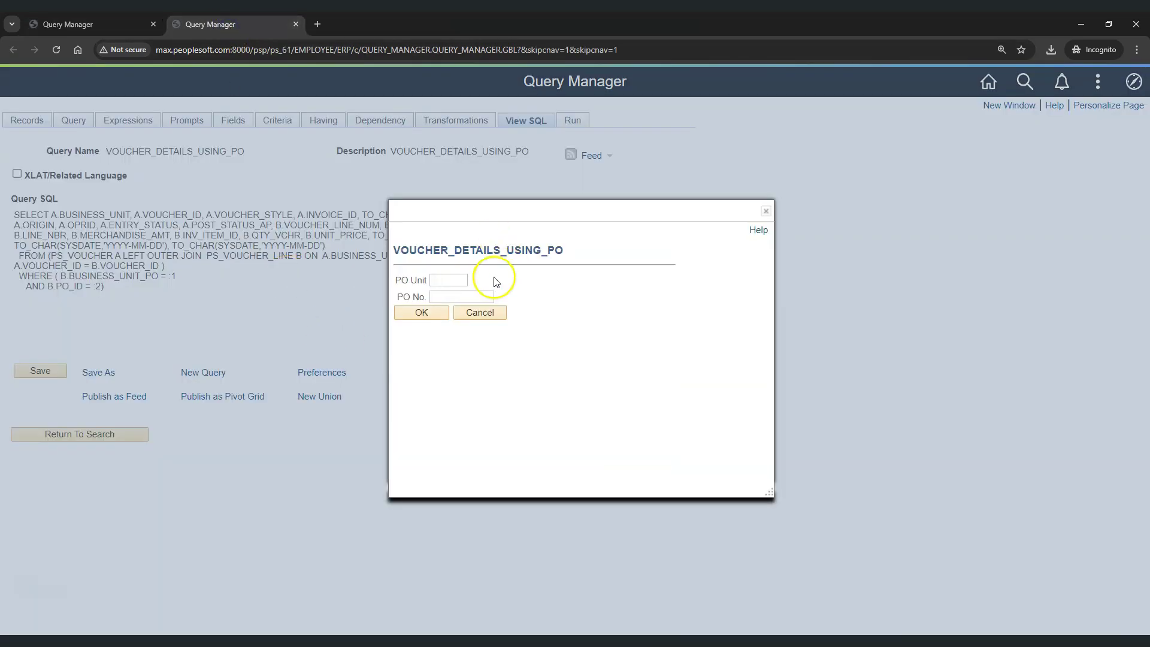
- Return to EXPRESSIONS_WO_DRILLING_URL and add a new expression of type Drilling URL, using the Query URL option
click(82, 27)
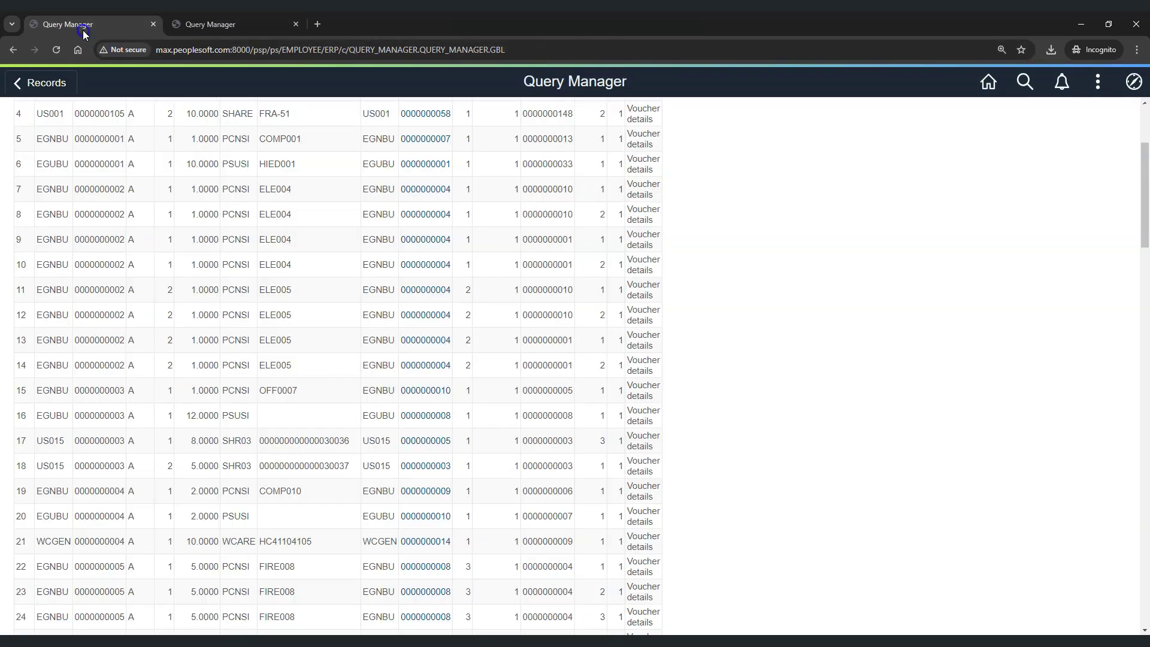
scroll(289, 361, up, 3)
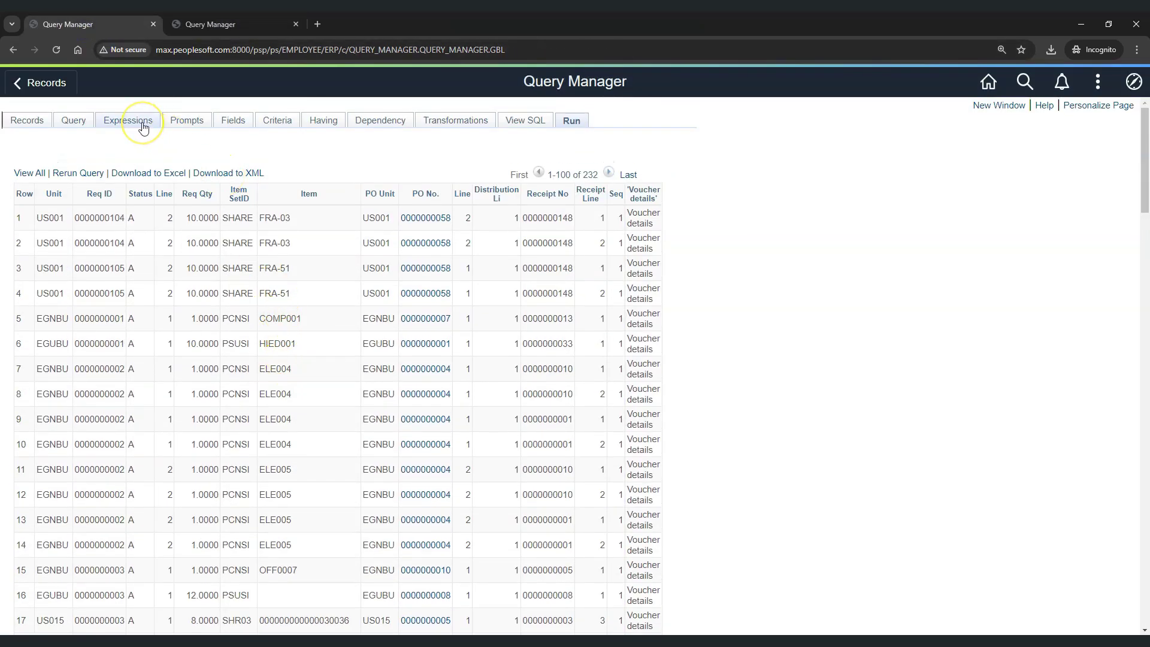
click(143, 126)
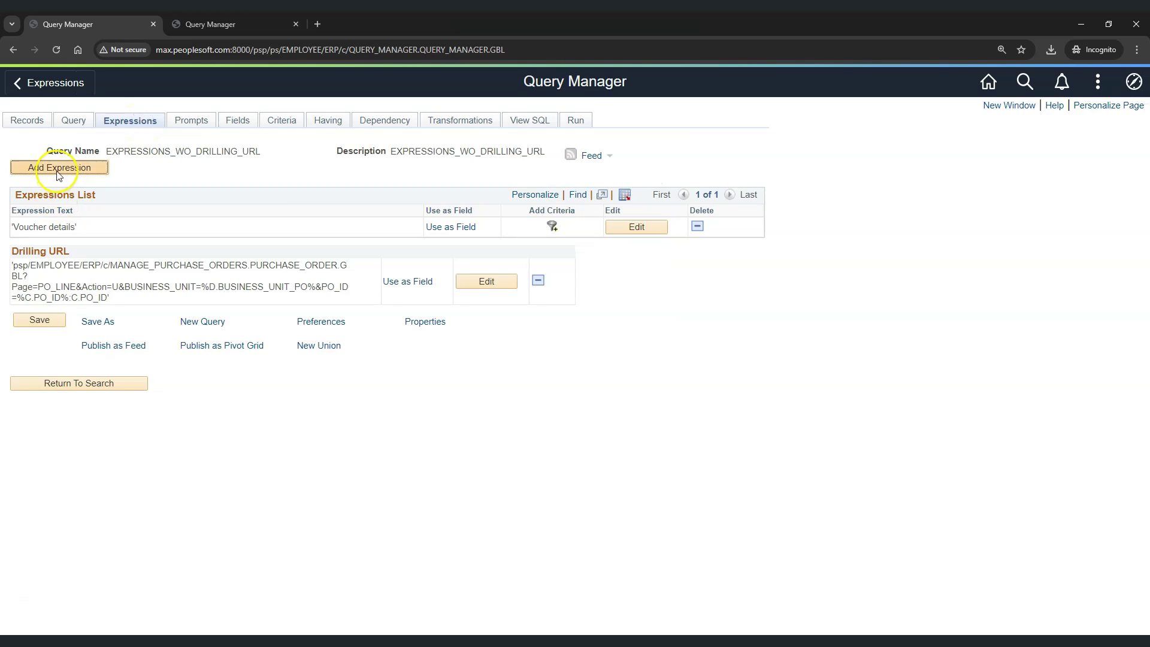
click(57, 170)
click(120, 167)
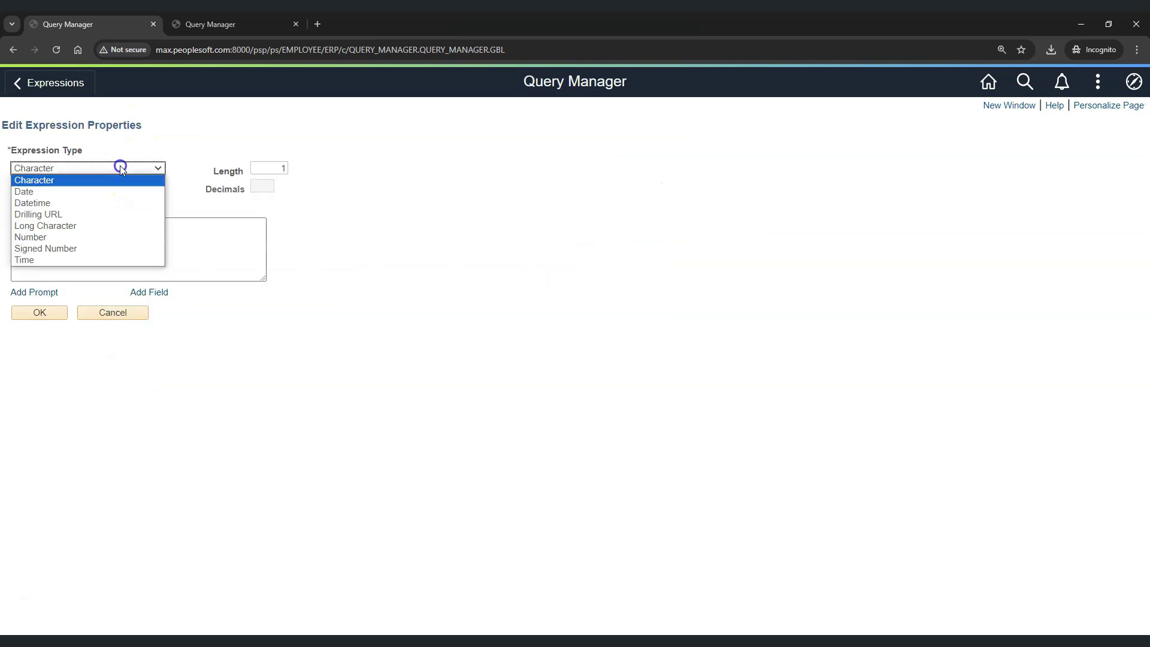
click(94, 214)
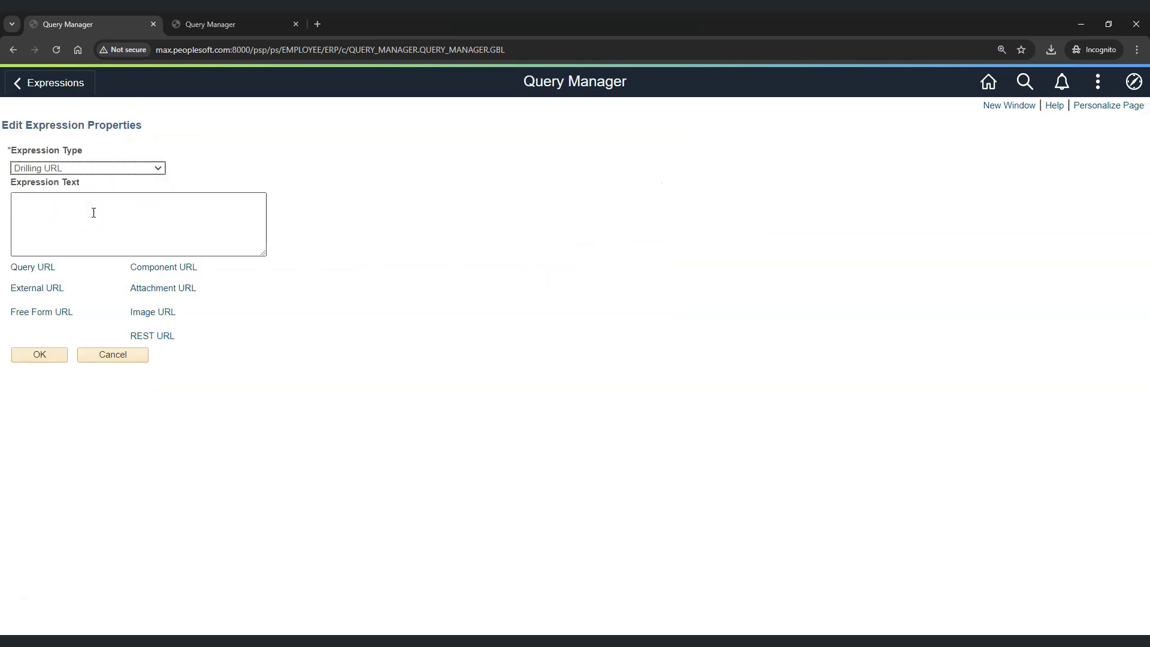
click(41, 269)
- Set the query URL's portal name to EMPLOYEE and its node name to ERP
click(167, 173)
click(270, 170)
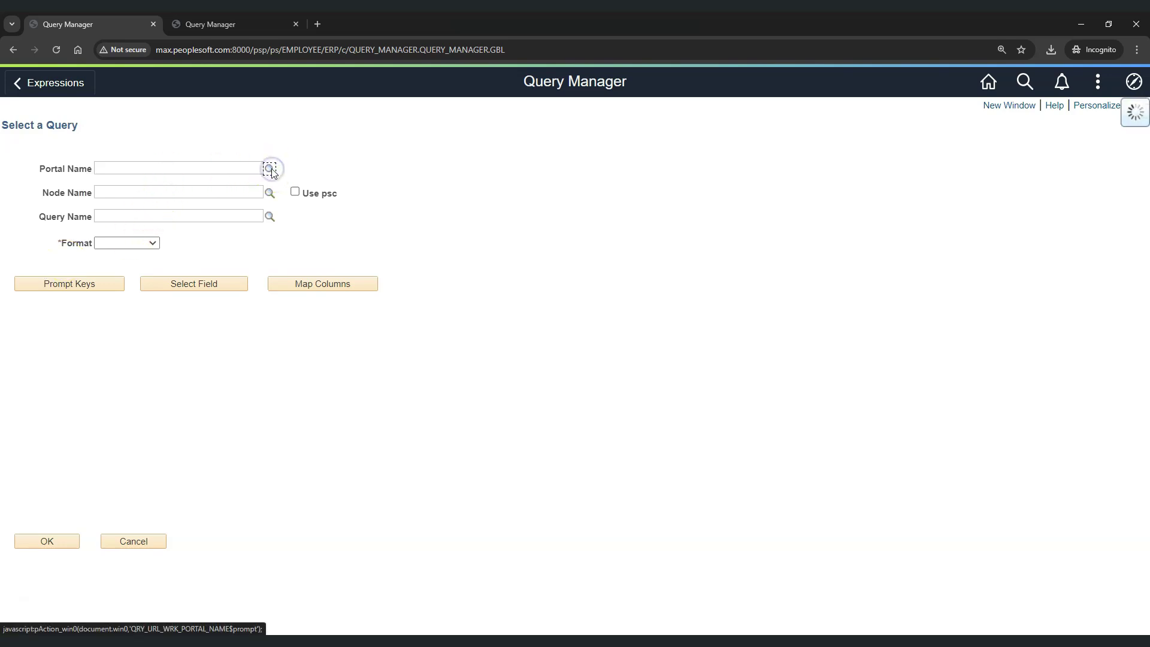
click(420, 356)
click(268, 193)
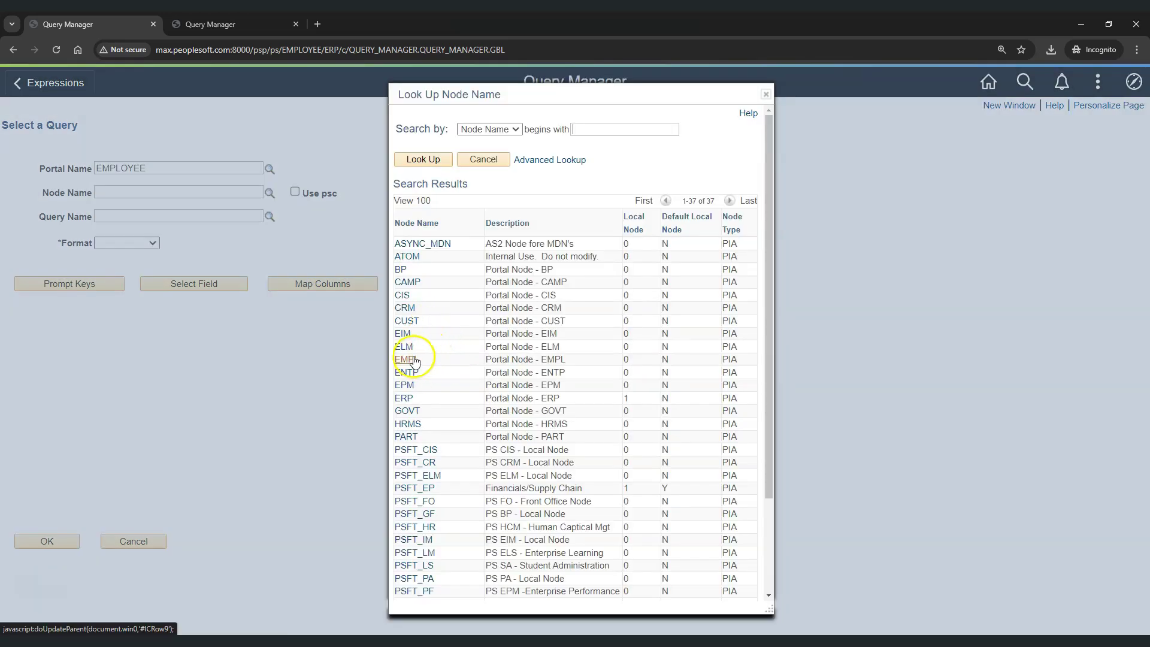
click(405, 399)
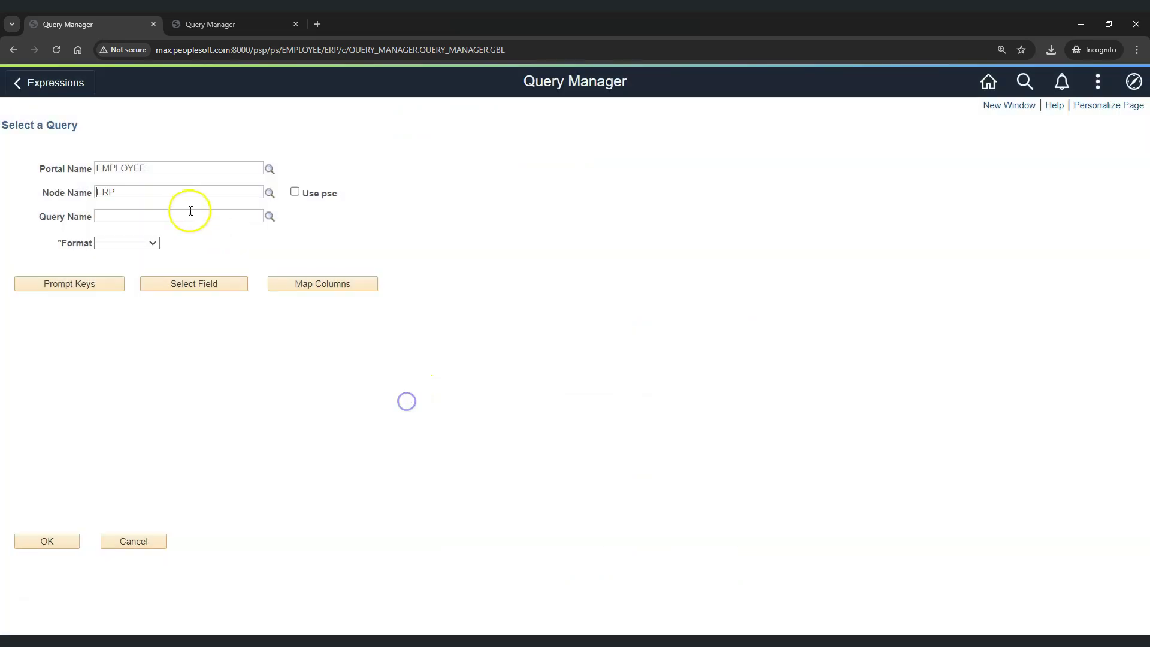
- Open the query name lookup and copy the name VOUCHER_DETAILS_USING_PO from that query's own page
click(269, 217)
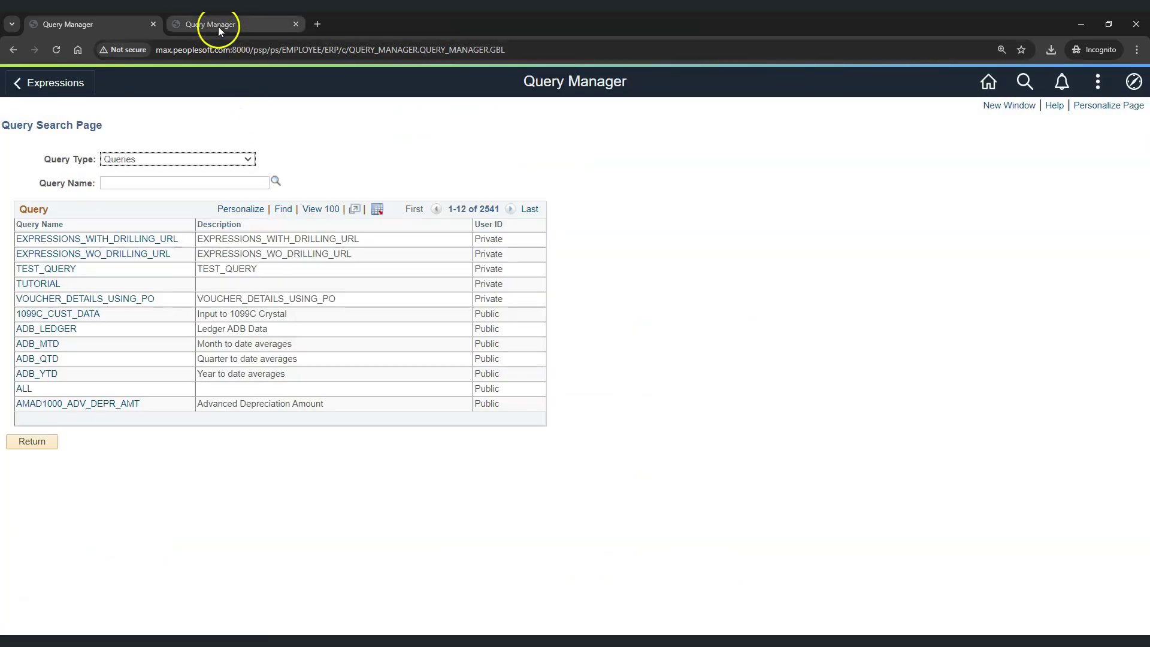
click(218, 26)
click(765, 211)
click(546, 121)
double_click(188, 152)
key(ctrl+c)
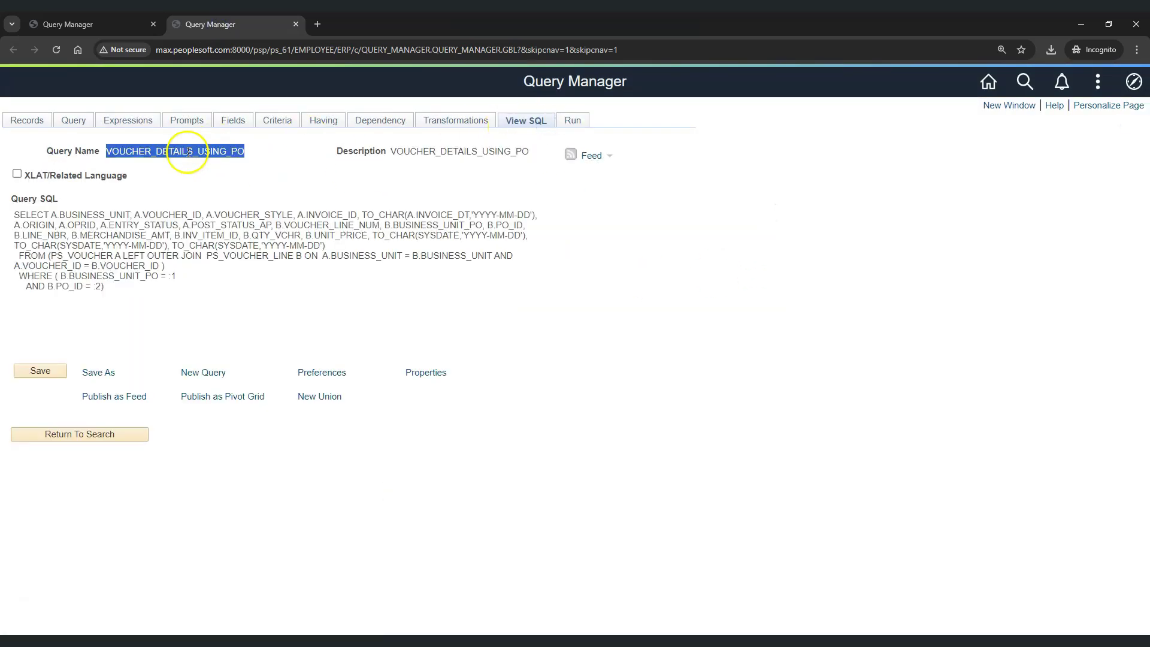
- Find and select VOUCHER_DETAILS_USING_PO as the query to link, and set the output format to HTM
click(90, 25)
click(175, 182)
key(ctrl+v)
click(276, 182)
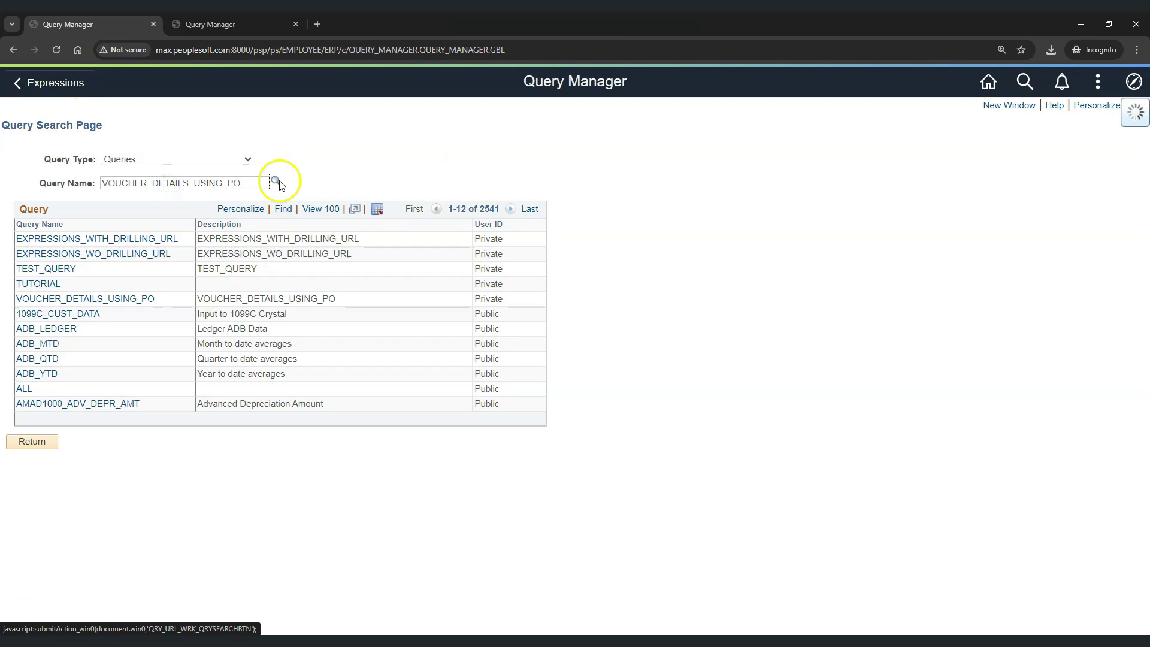
click(105, 241)
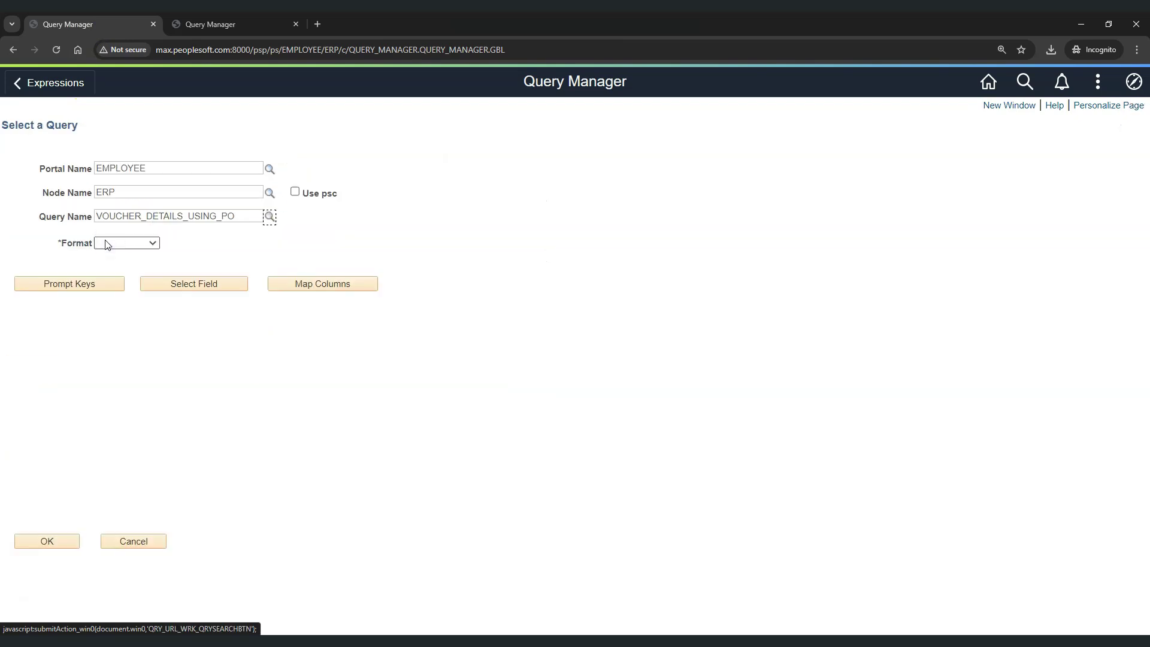
click(124, 244)
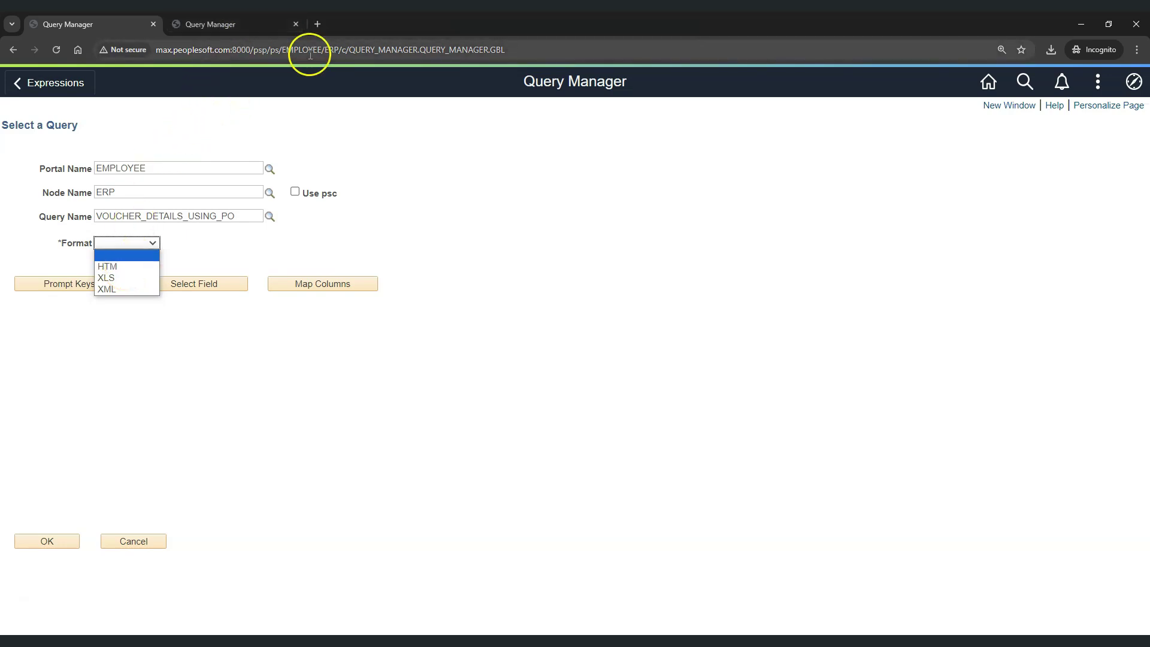
click(134, 267)
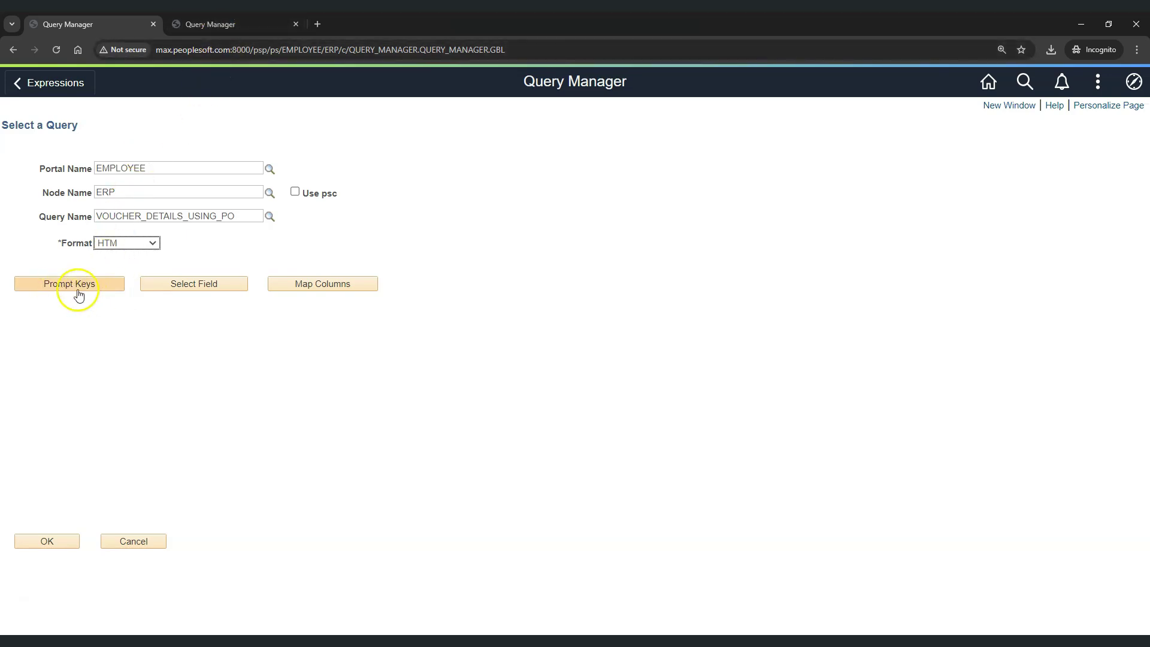
- Run VOUCHER_DETAILS_USING_PO to review its prompts, and return to the query URL settings
click(218, 25)
click(565, 122)
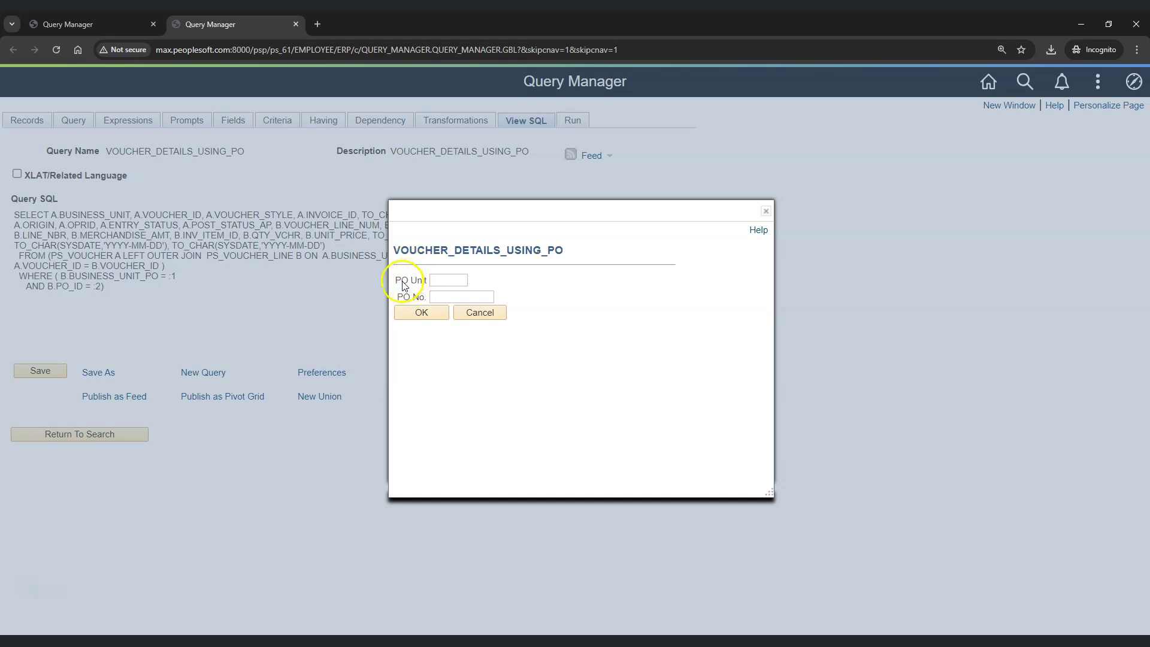
click(89, 27)
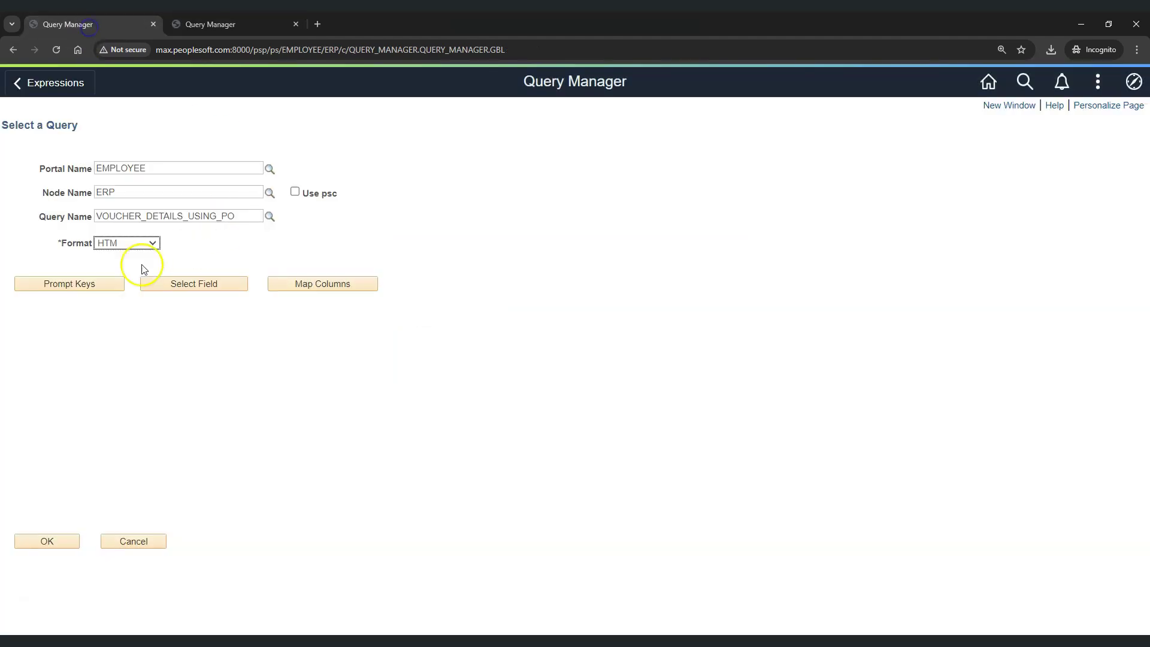
- Load the prompt keys and map BUSINESS_UNIT_PO to D.BUSINESS_UNIT_PO and PO_ID to C.PO_ID
click(75, 288)
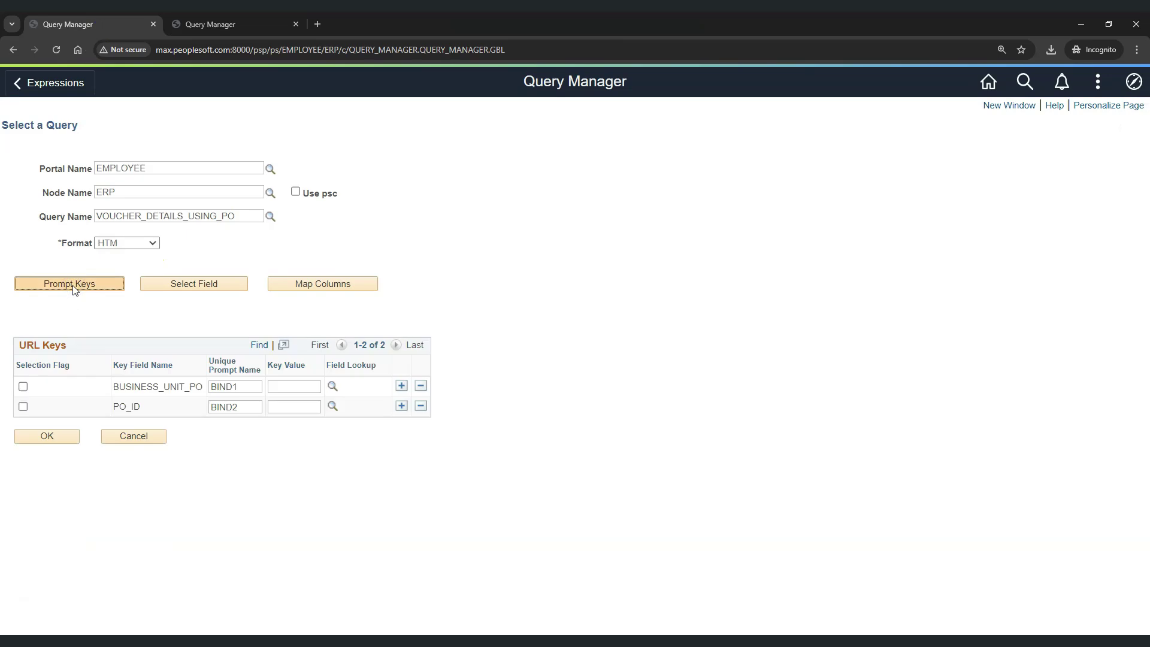
click(23, 387)
click(333, 387)
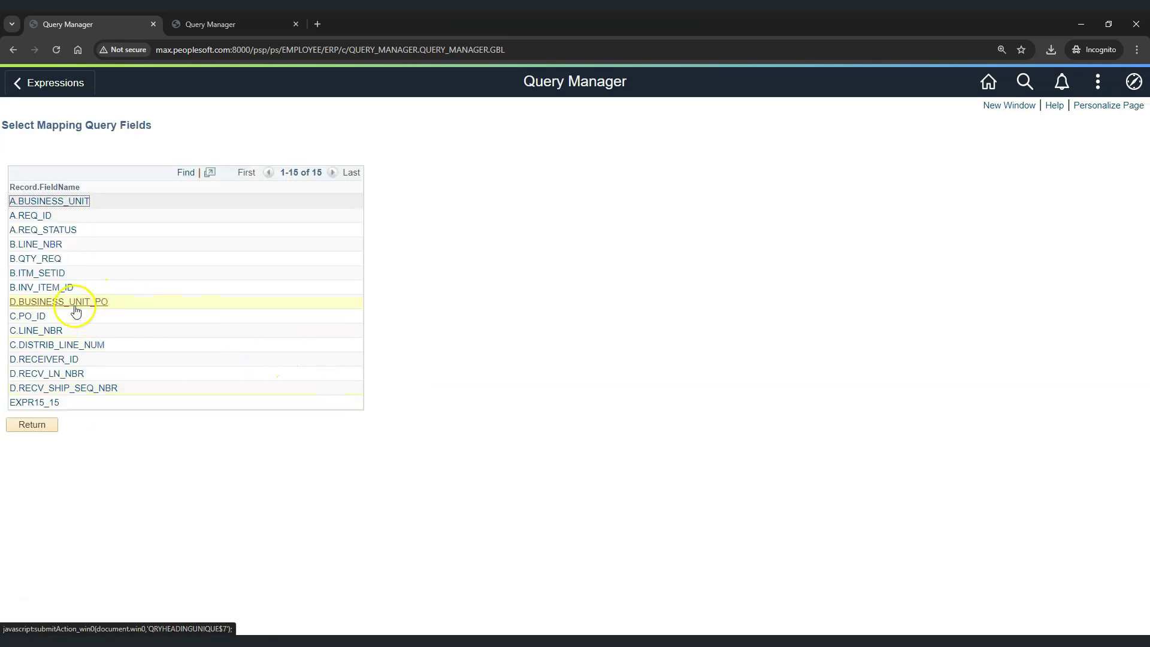
click(82, 309)
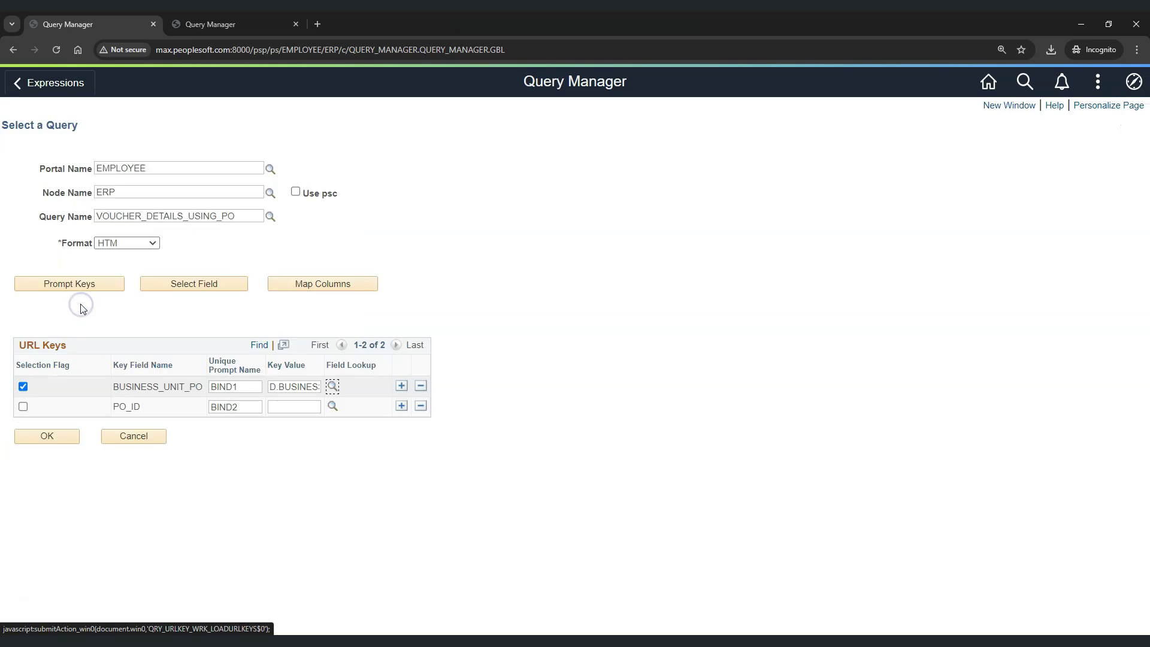
click(24, 407)
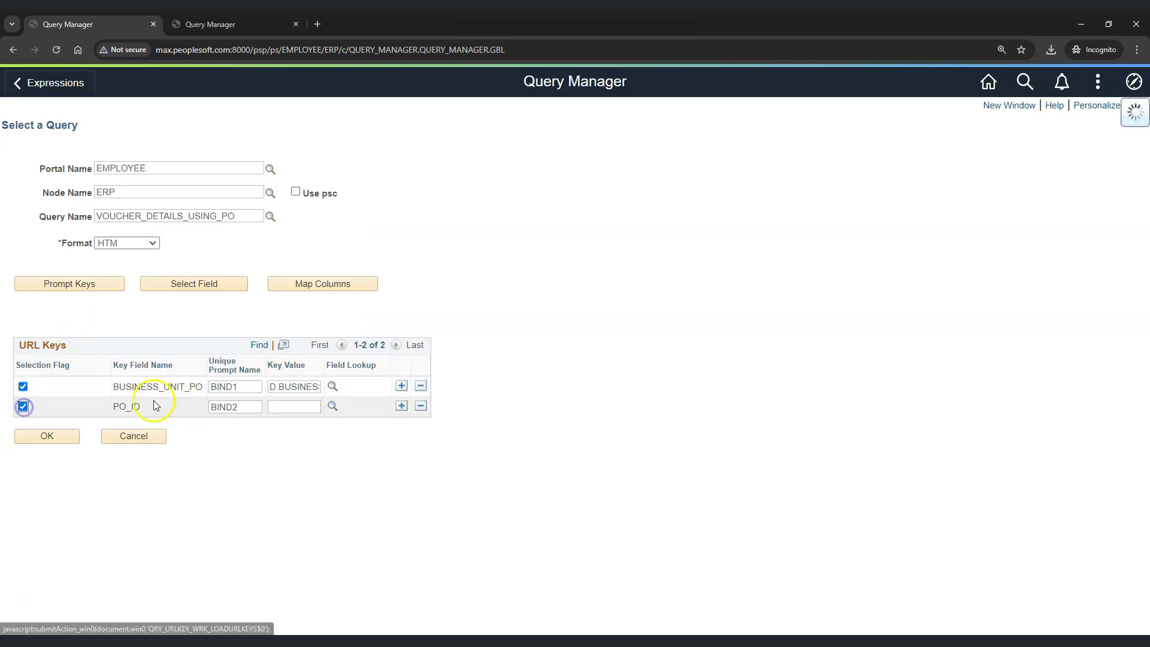
click(333, 409)
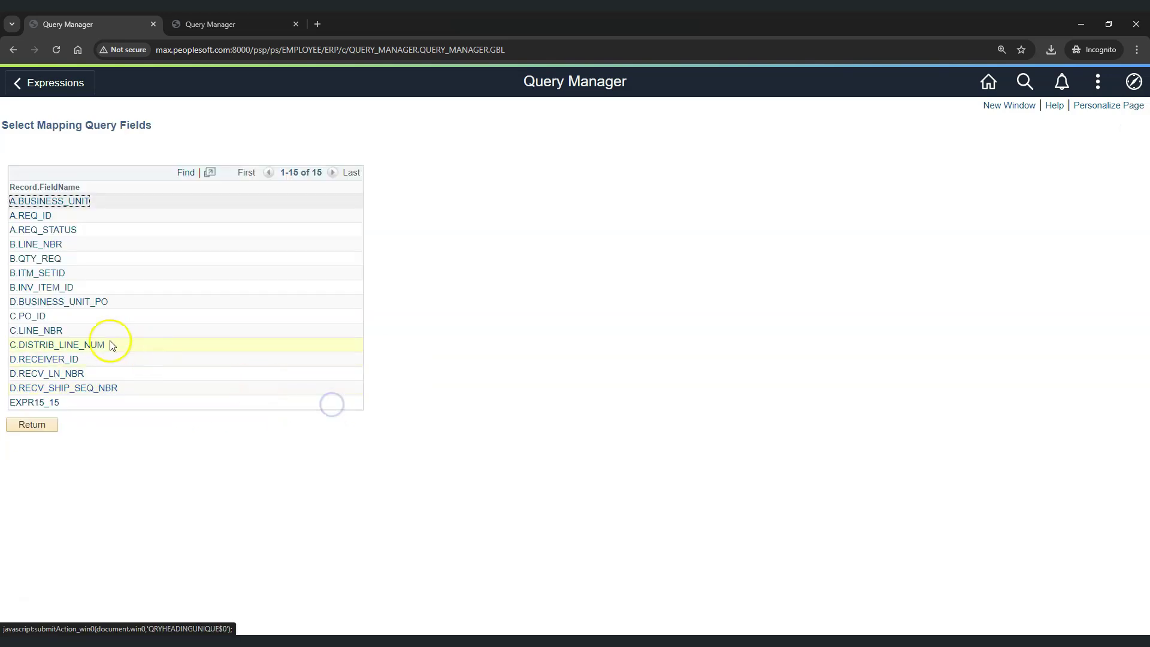
click(35, 319)
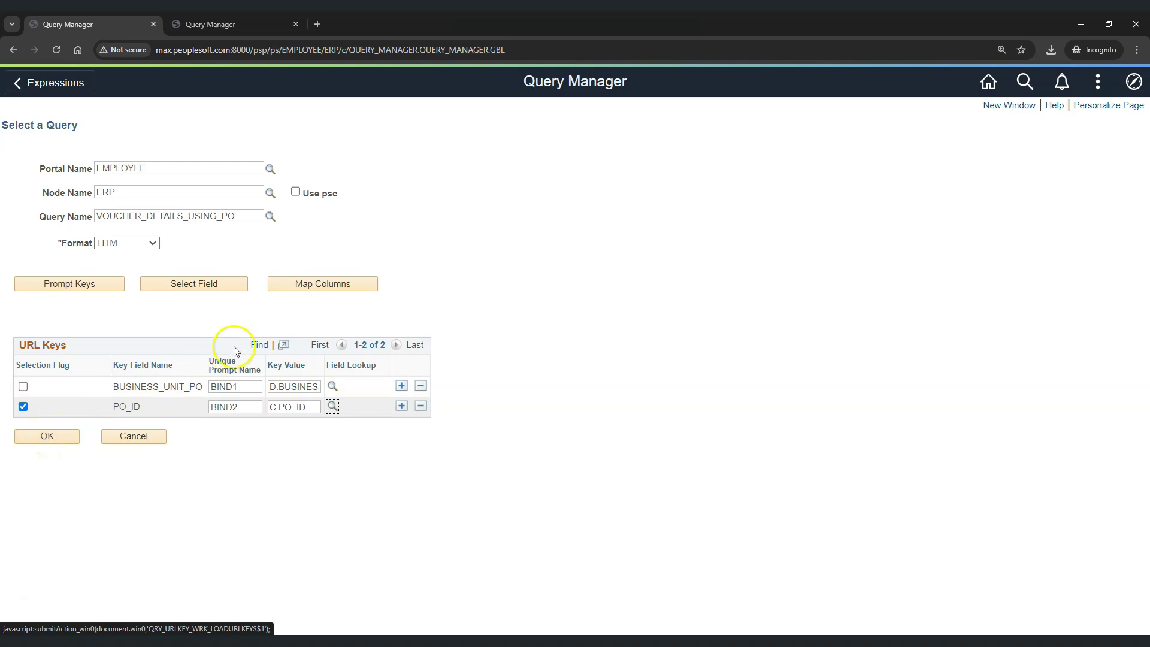
- Map the URL to the EXPR15_15 query column and accept the new Drilling URL expression
click(337, 289)
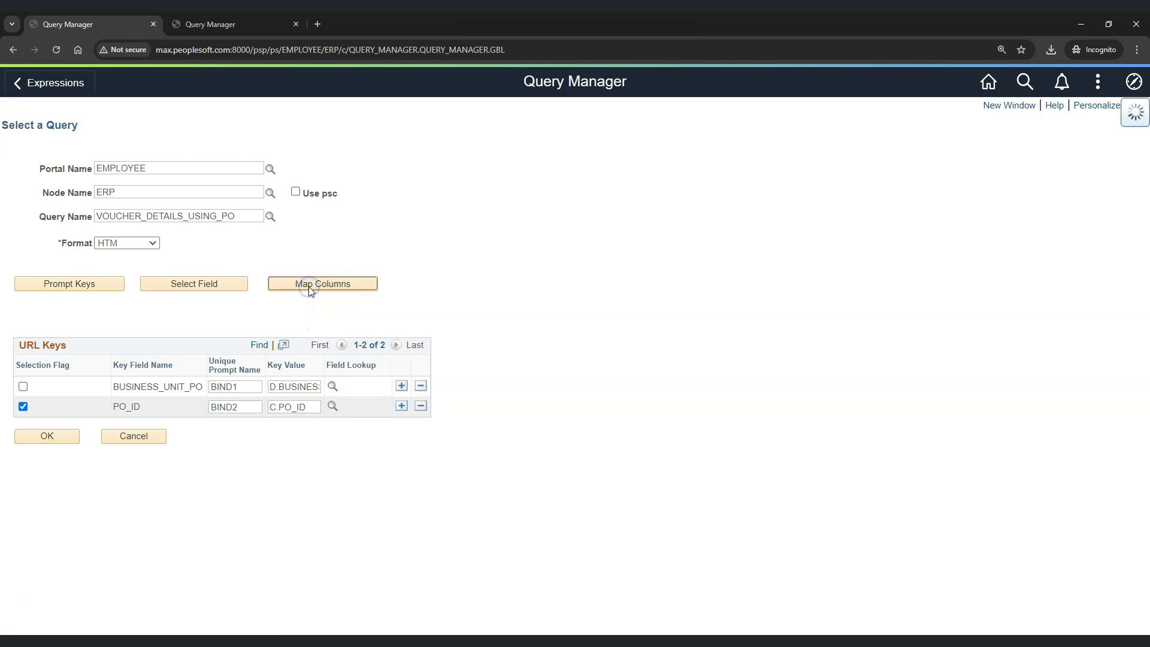
scroll(223, 384, down, 3)
drag(119, 537, 170, 537)
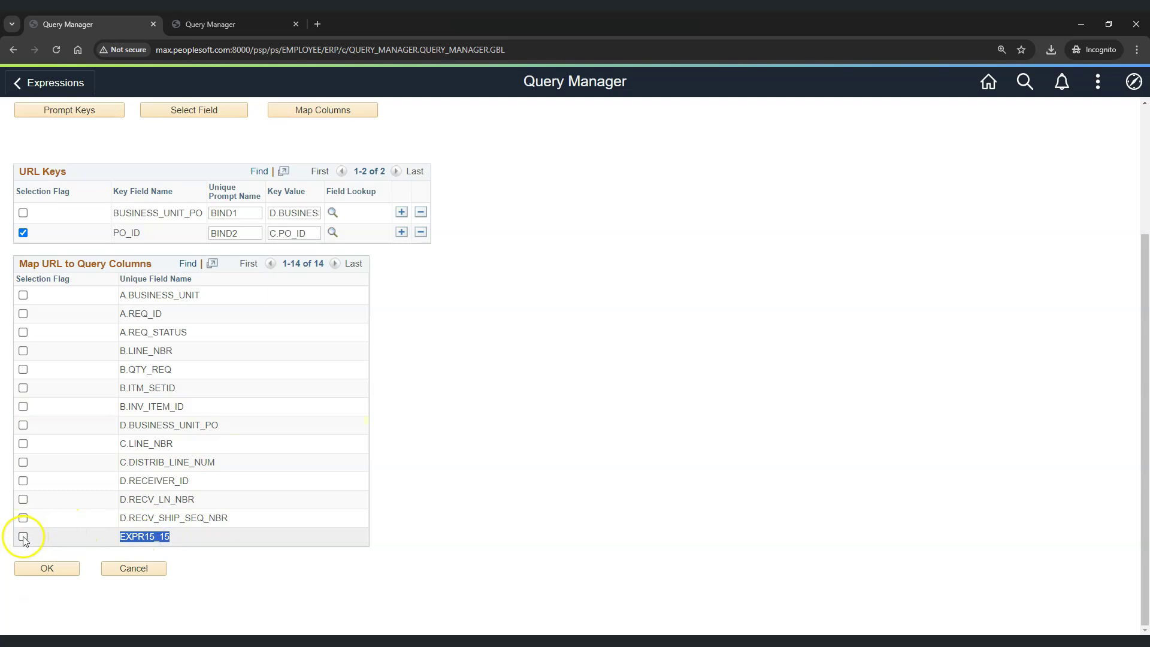
click(66, 569)
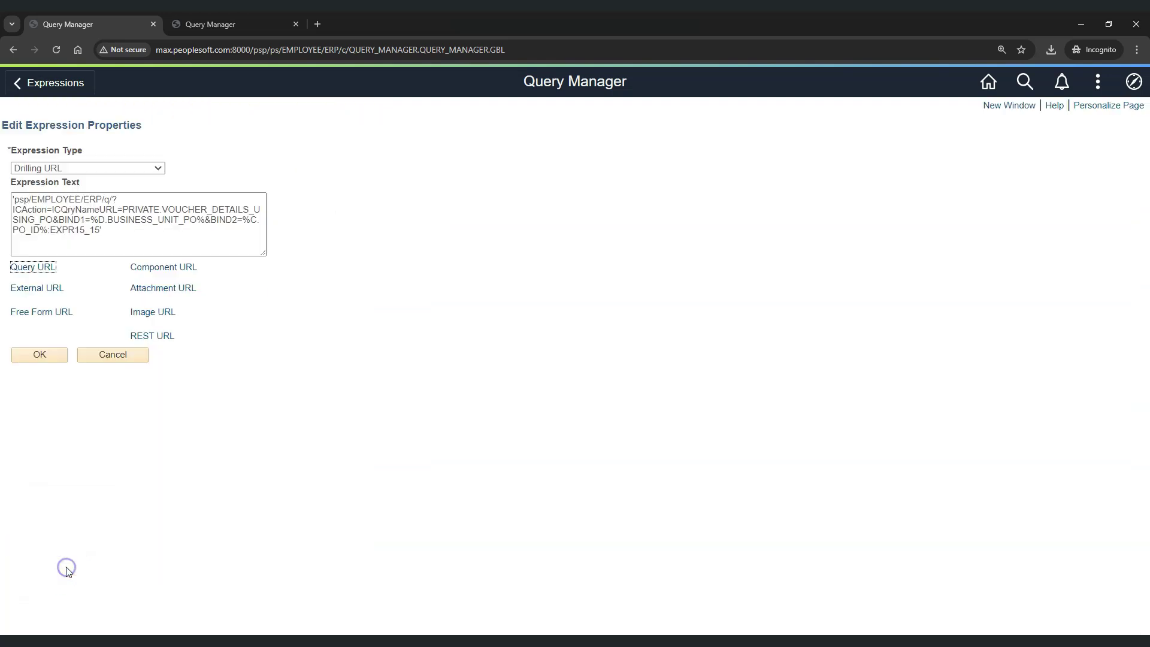
click(40, 354)
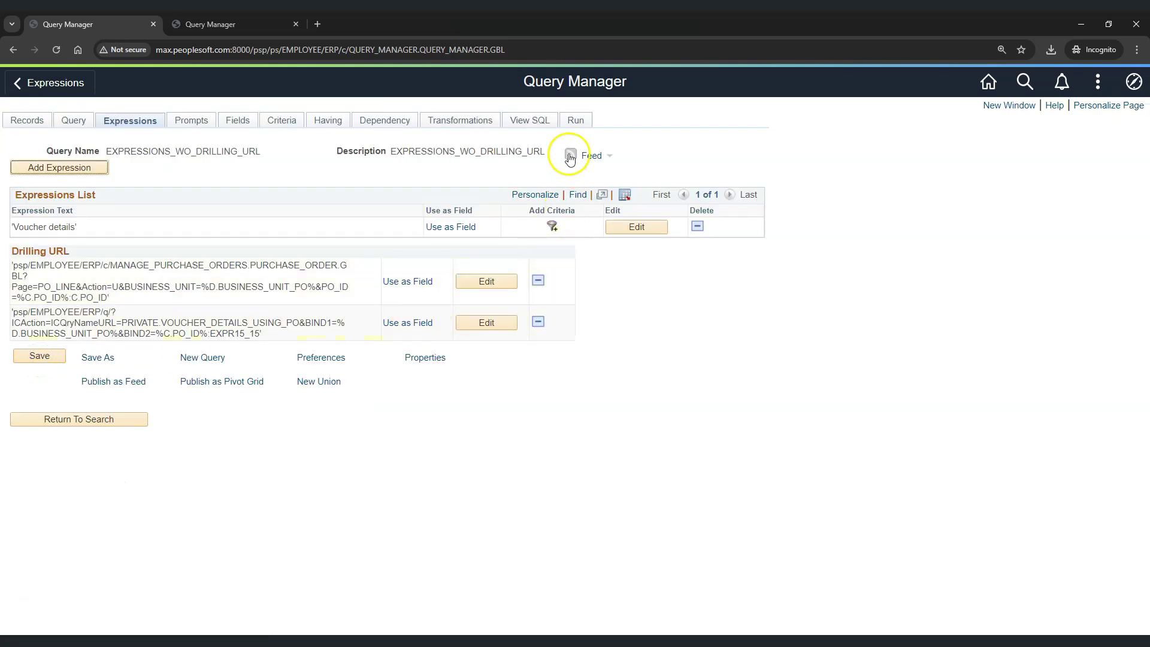
- Run EXPRESSIONS_WO_DRILLING_URL and look through the links in the 'Voucher details' column
click(576, 122)
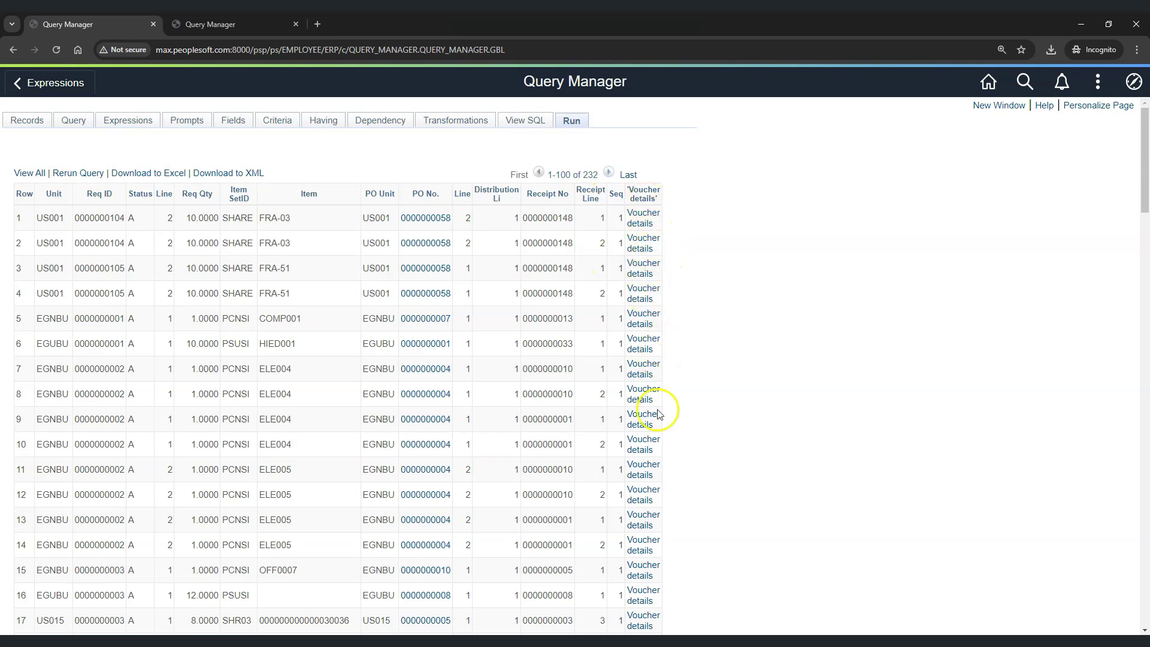
scroll(601, 421, down, 7)
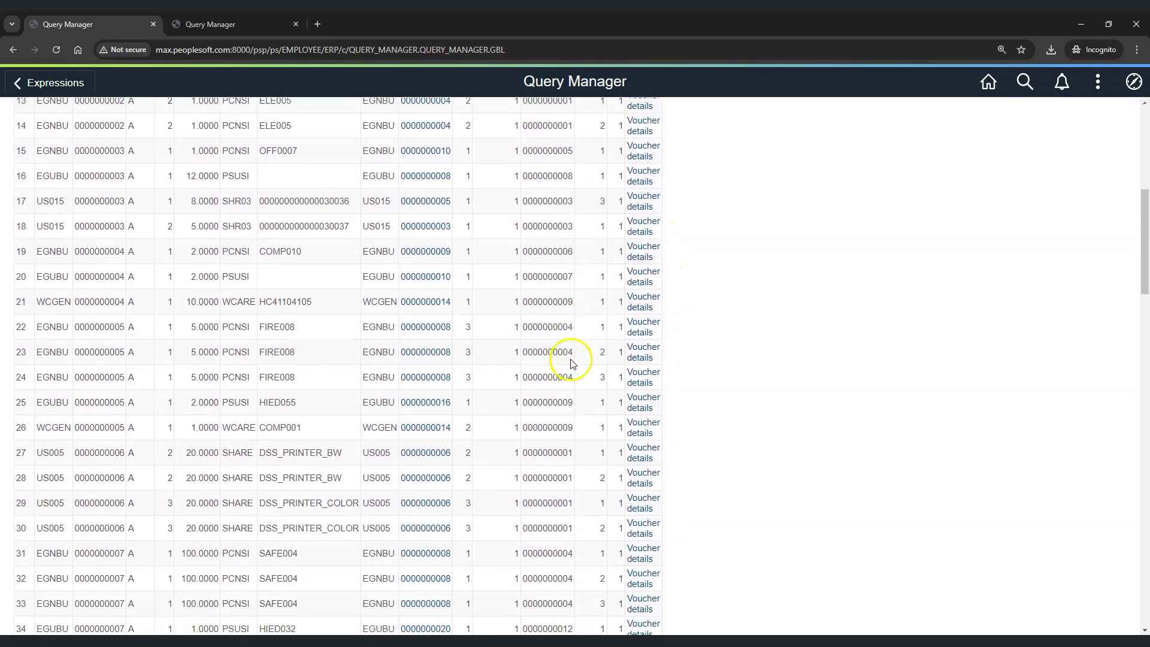